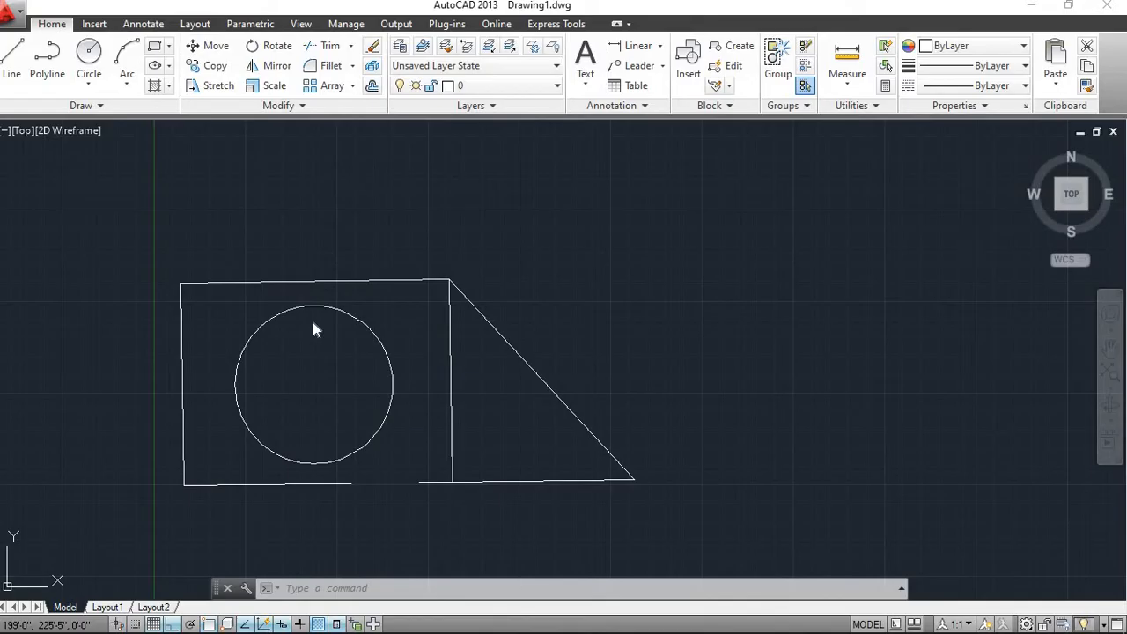
{"action": "scroll", "coordinate": [313, 322], "scroll_direction": "up", "scroll_amount": 4}
{"action": "scroll", "coordinate": [312, 323], "scroll_direction": "down", "scroll_amount": 2}
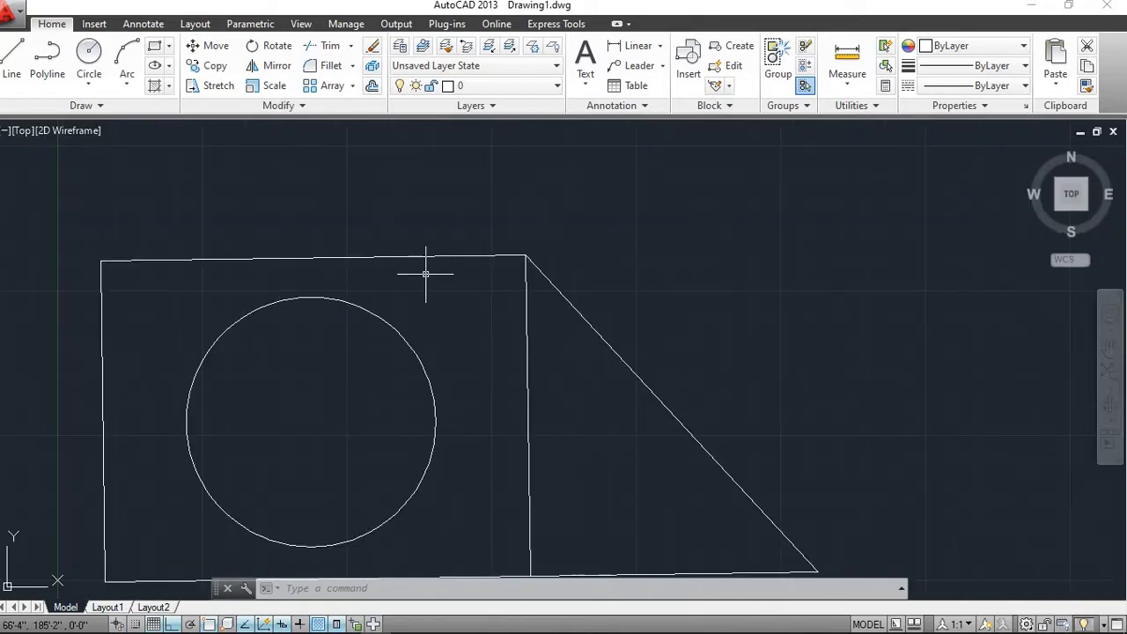
{"action": "middle_click_drag", "start_coordinate": [405, 373], "coordinate": [484, 302]}
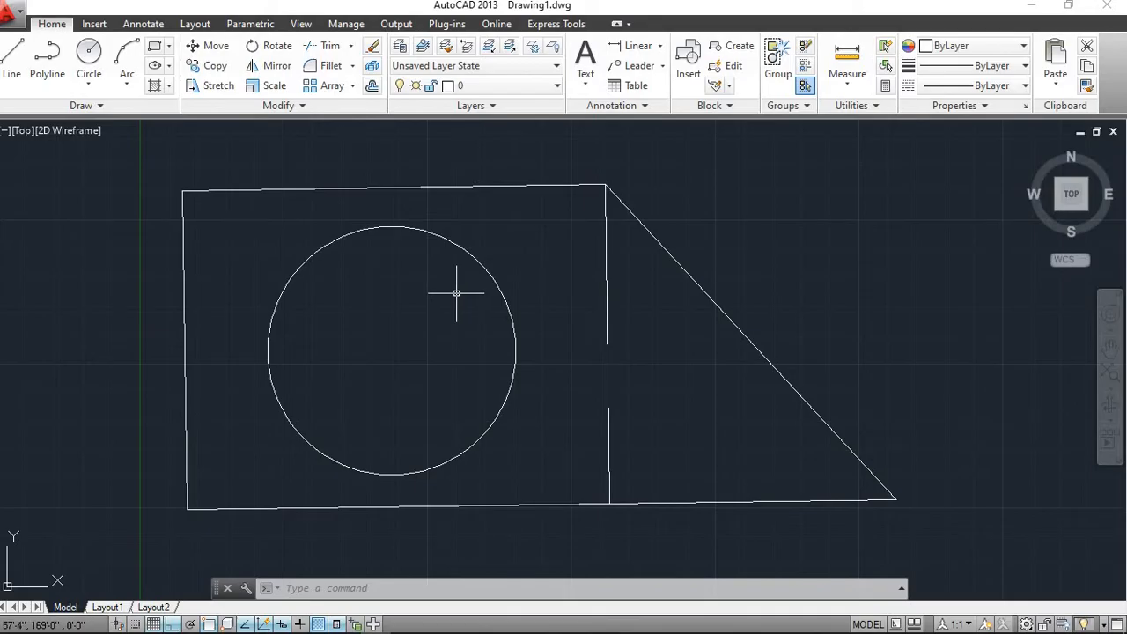
{"action": "scroll", "coordinate": [456, 292], "scroll_direction": "up", "scroll_amount": 2}
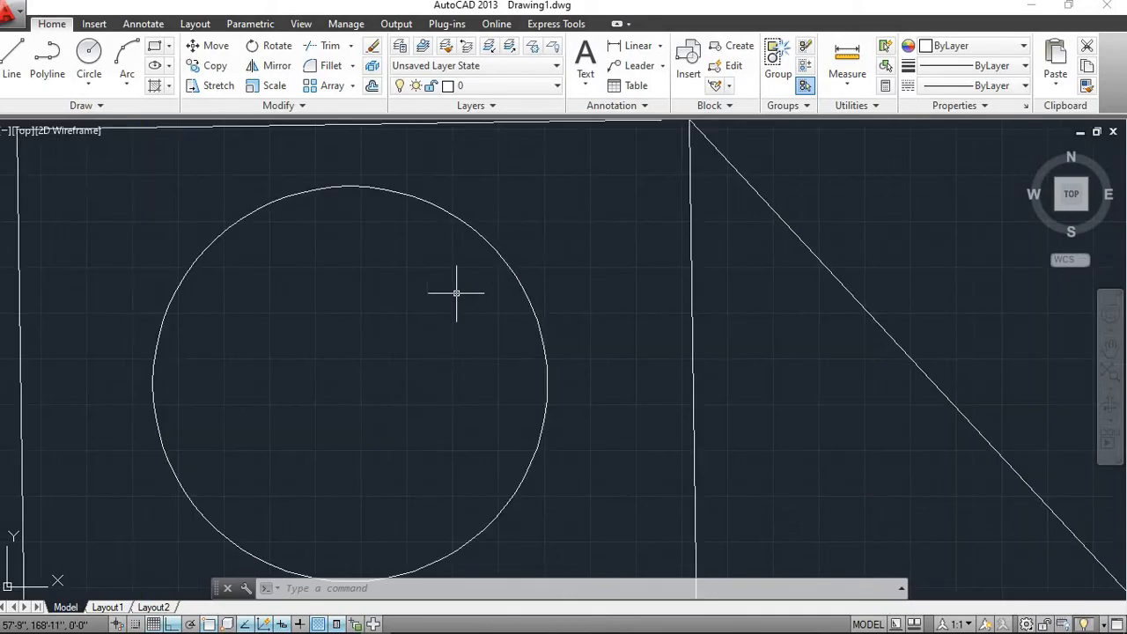
{"action": "scroll", "coordinate": [456, 292], "scroll_direction": "down", "scroll_amount": 2}
{"action": "middle_click_drag", "start_coordinate": [453, 294], "coordinate": [485, 301]}
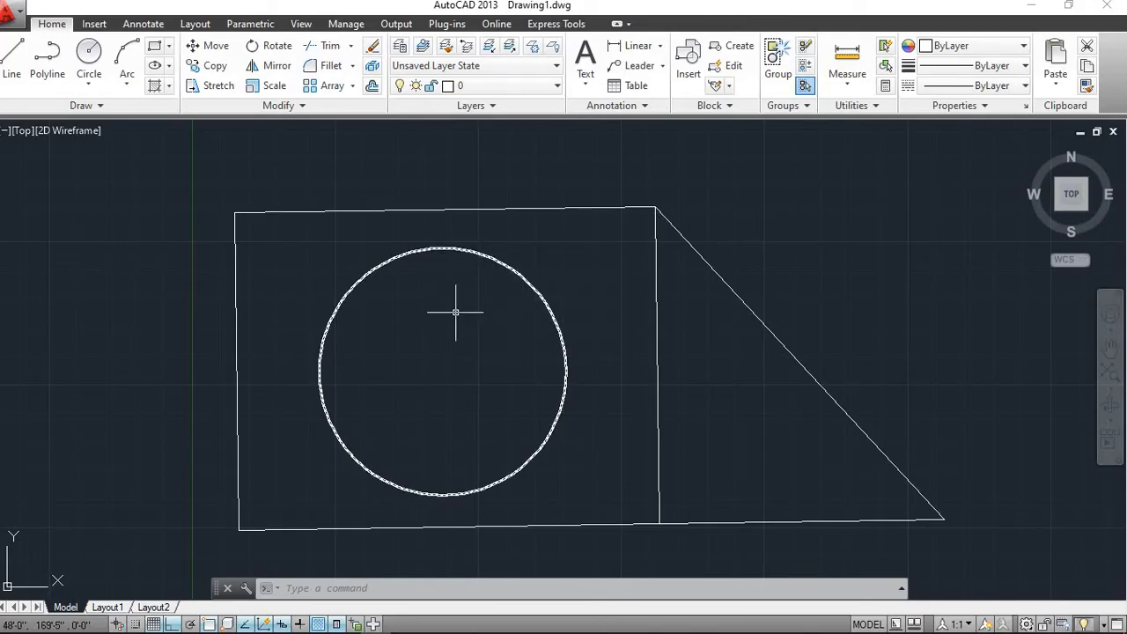
{"action": "scroll", "coordinate": [463, 318], "scroll_direction": "down", "scroll_amount": 2}
{"action": "scroll", "coordinate": [463, 319], "scroll_direction": "up", "scroll_amount": 2}
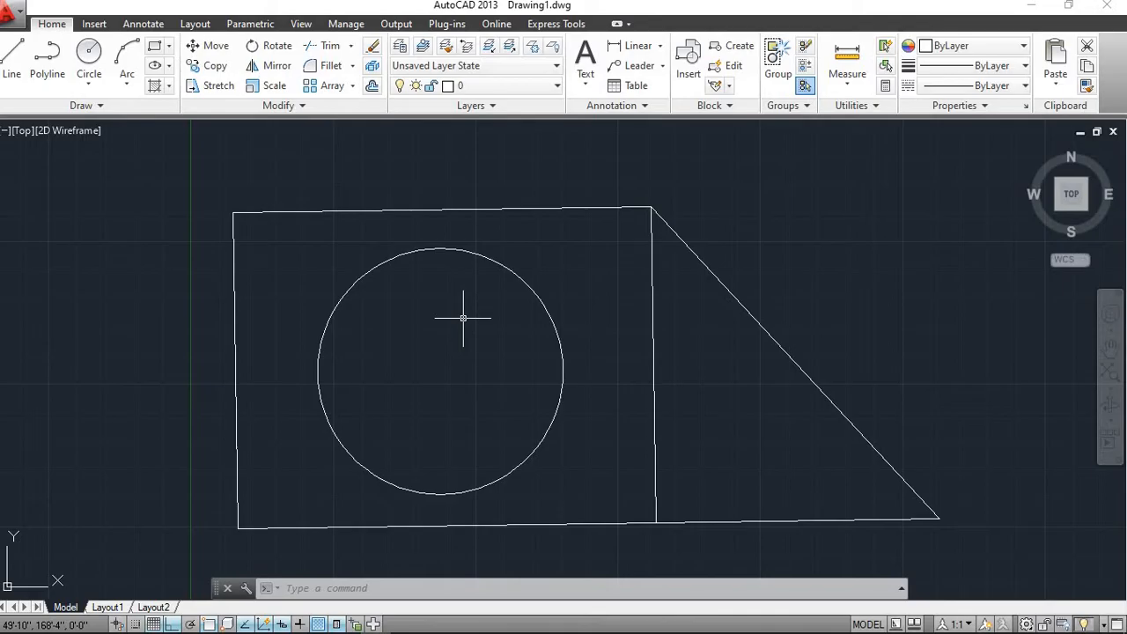
{"action": "scroll", "coordinate": [464, 319], "scroll_direction": "up", "scroll_amount": 3}
{"action": "scroll", "coordinate": [463, 319], "scroll_direction": "down", "scroll_amount": 3}
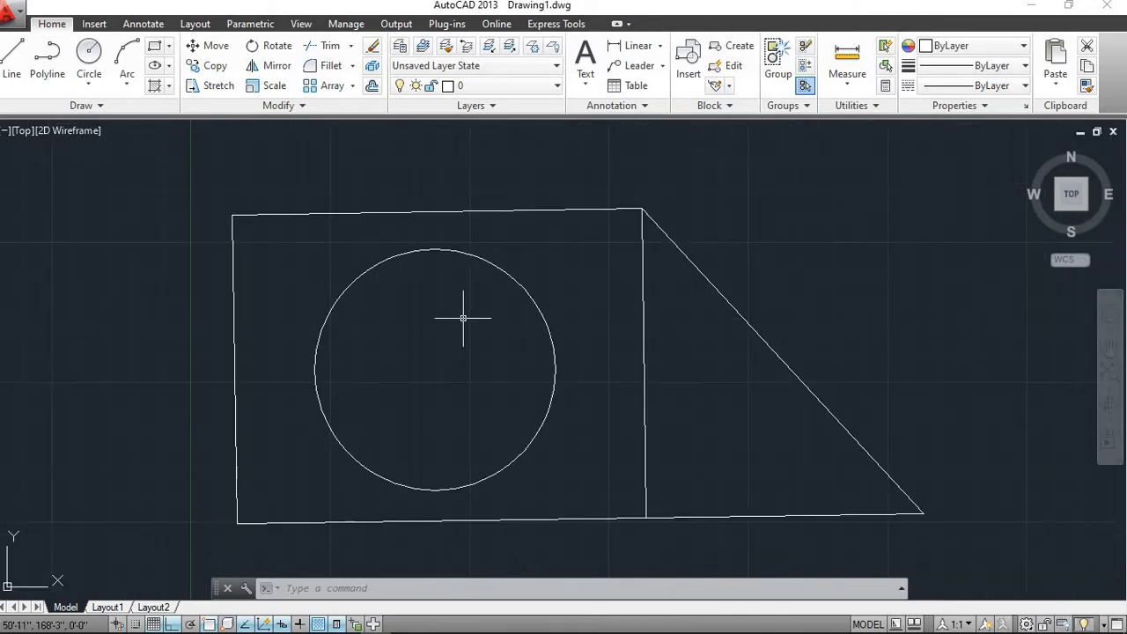
Start the Copy command on the circle inside the rectangle, using the circle's top quadrant as the base point.
{"action": "scroll", "coordinate": [463, 319], "scroll_direction": "up", "scroll_amount": 4}
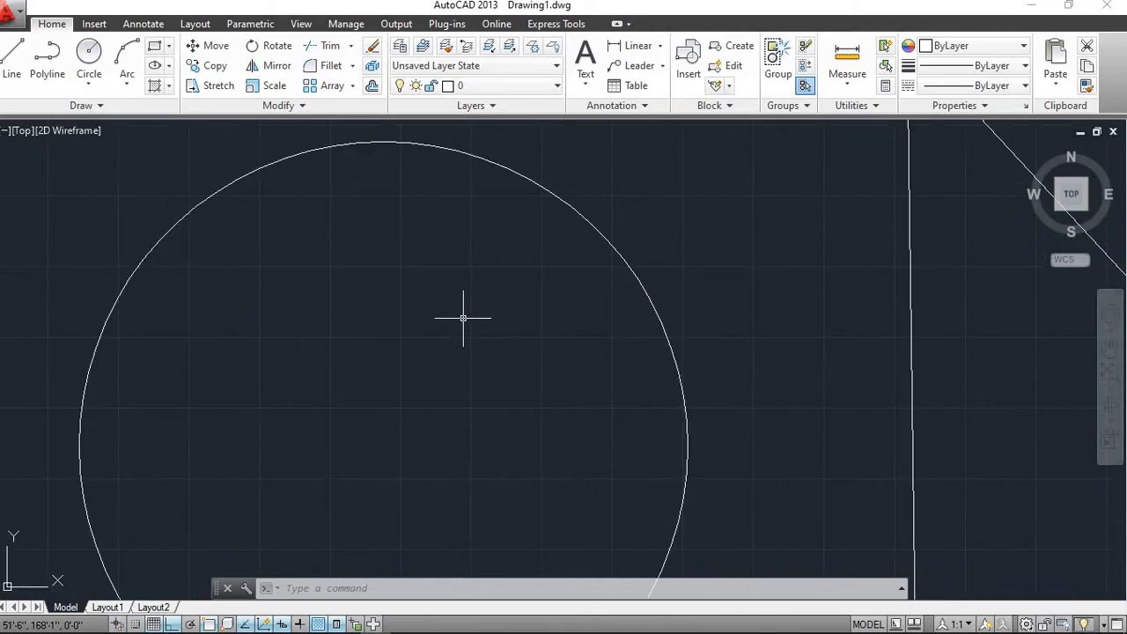
{"action": "left_click", "coordinate": [561, 196]}
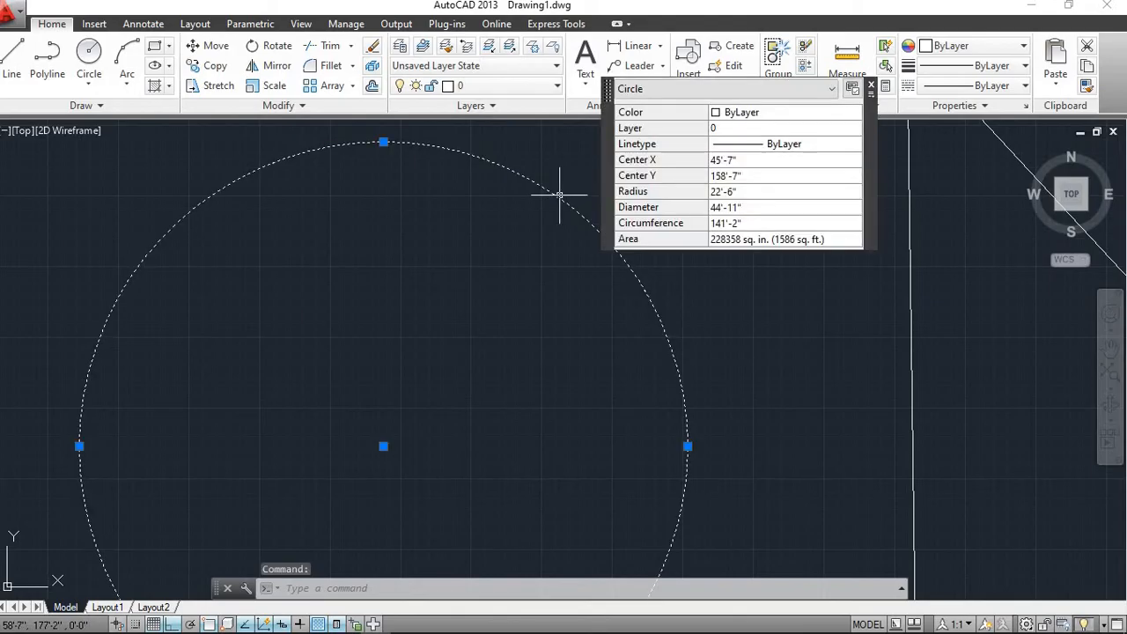
{"action": "scroll", "coordinate": [559, 193], "scroll_direction": "down", "scroll_amount": 3}
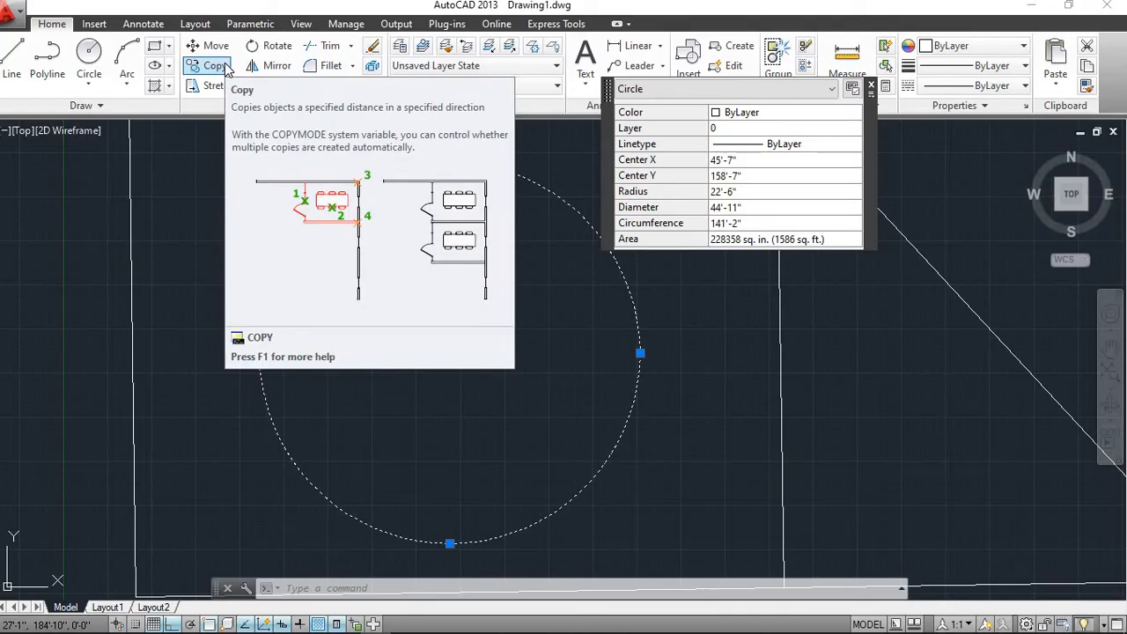
{"action": "left_click", "coordinate": [214, 66]}
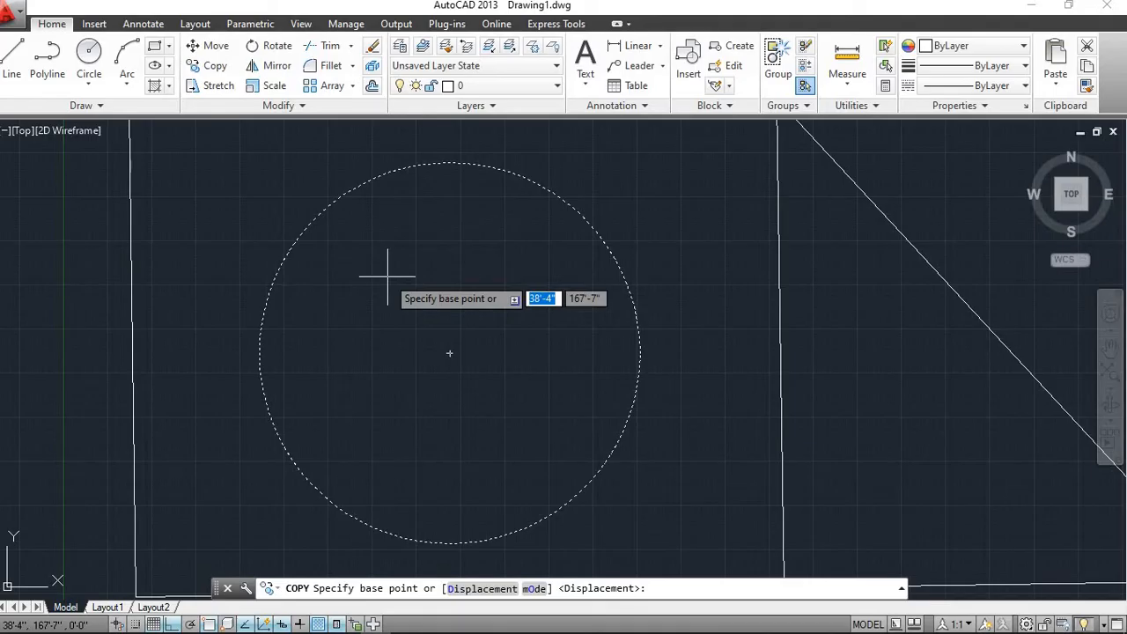
{"action": "scroll", "coordinate": [388, 275], "scroll_direction": "up", "scroll_amount": 3}
{"action": "scroll", "coordinate": [387, 276], "scroll_direction": "down", "scroll_amount": 3}
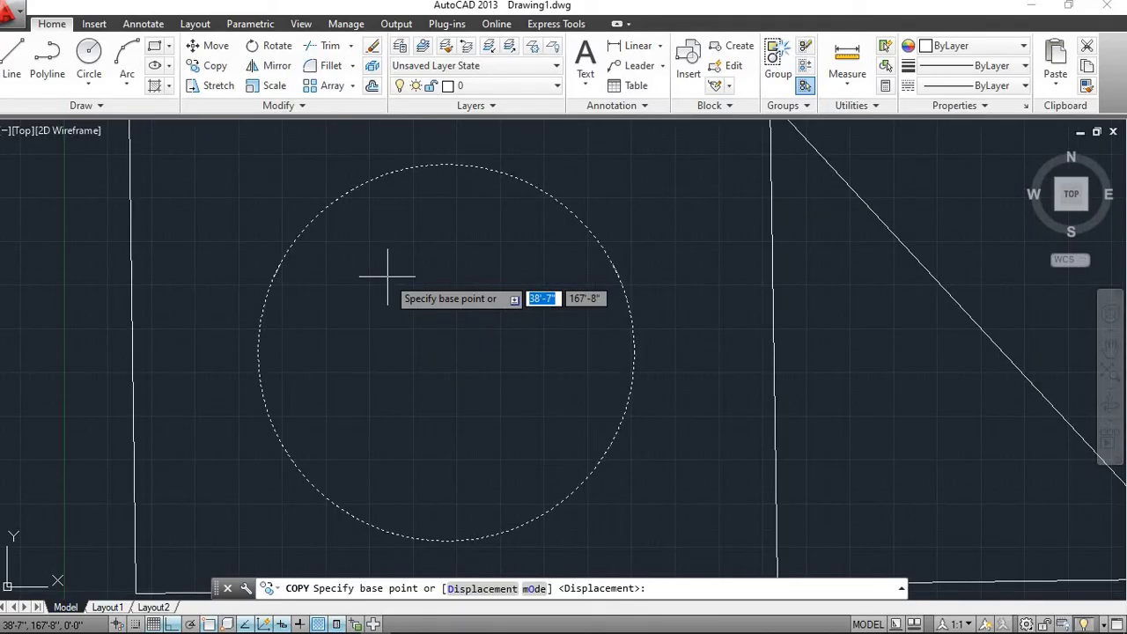
{"action": "scroll", "coordinate": [387, 276], "scroll_direction": "up", "scroll_amount": 2}
{"action": "scroll", "coordinate": [415, 239], "scroll_direction": "down", "scroll_amount": 4}
{"action": "middle_click_drag", "start_coordinate": [430, 227], "coordinate": [378, 354]}
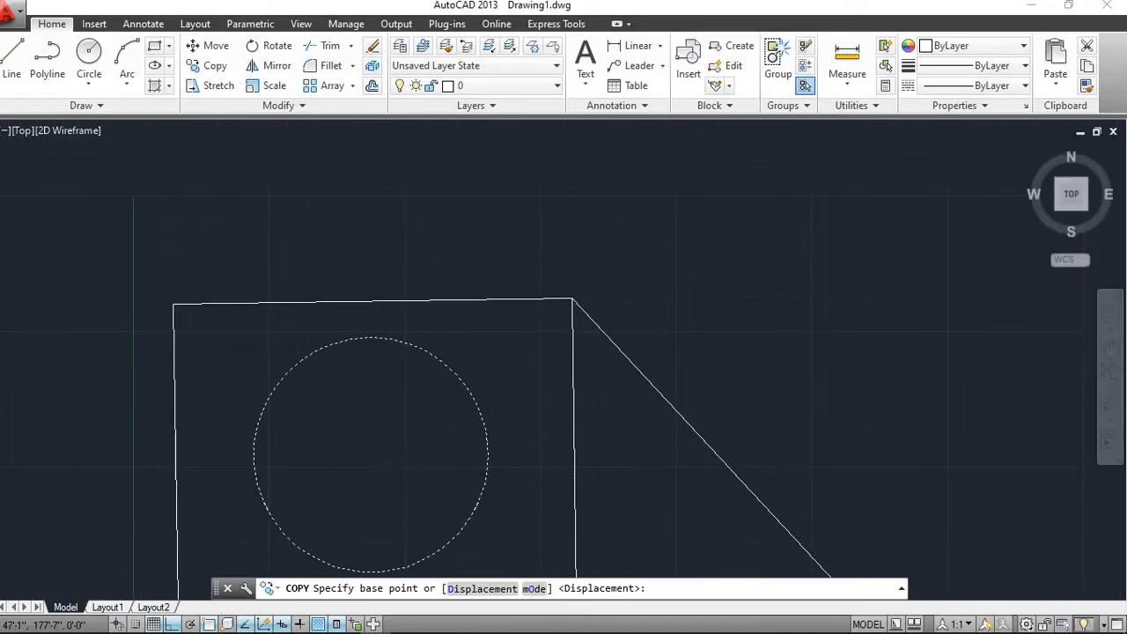
{"action": "scroll", "coordinate": [379, 357], "scroll_direction": "up", "scroll_amount": 2}
{"action": "scroll", "coordinate": [379, 357], "scroll_direction": "up", "scroll_amount": 3}
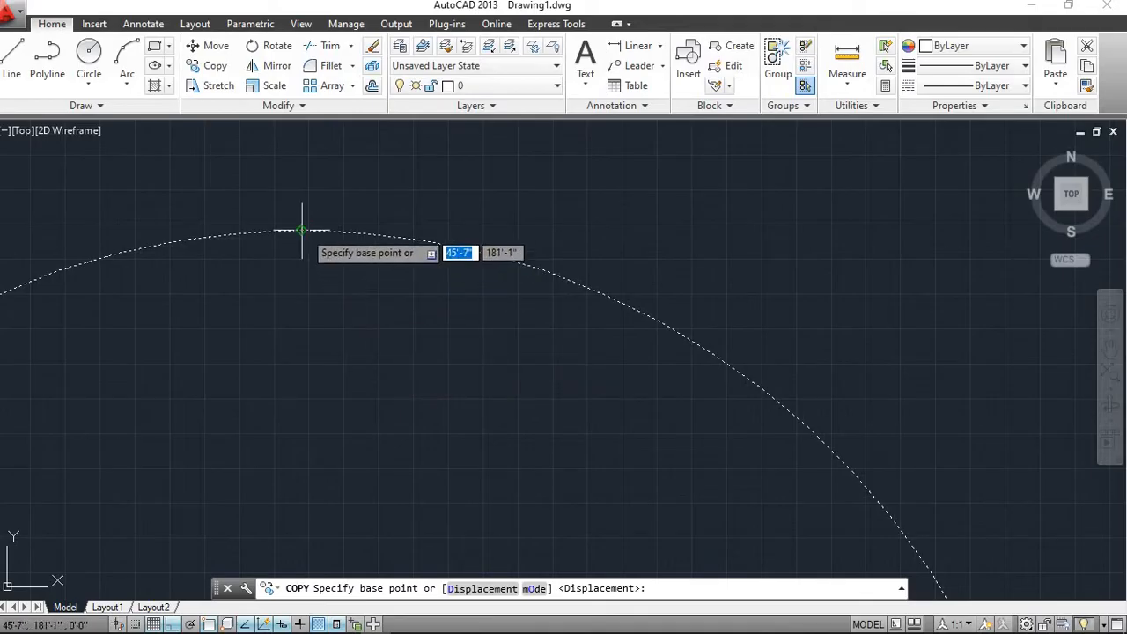
{"action": "scroll", "coordinate": [302, 231], "scroll_direction": "up", "scroll_amount": 2}
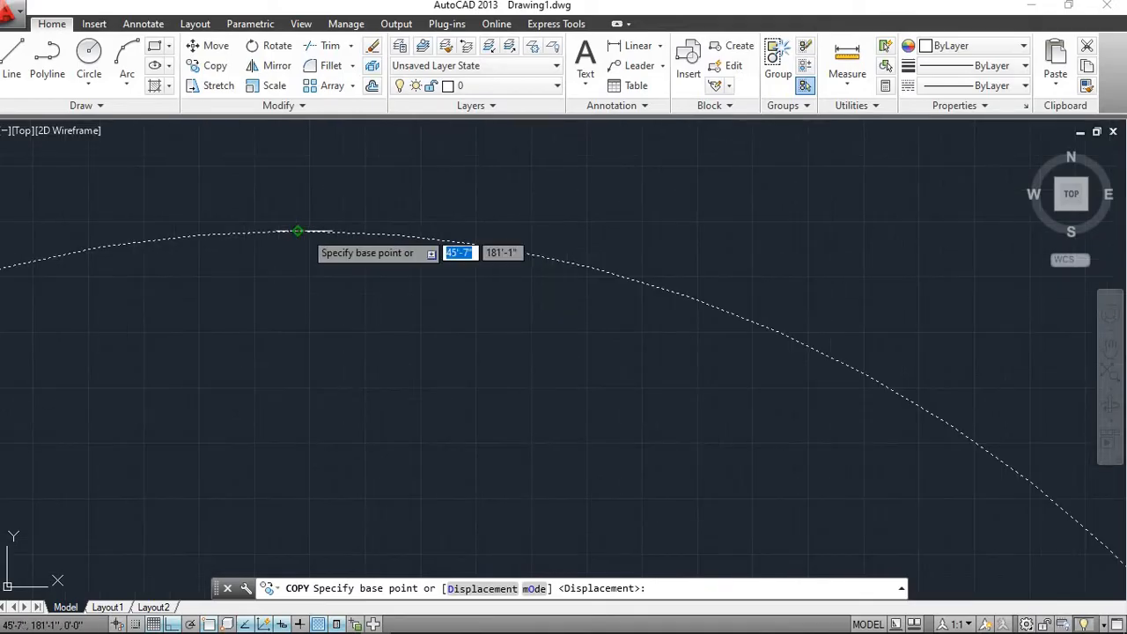
{"action": "left_click", "coordinate": [302, 231]}
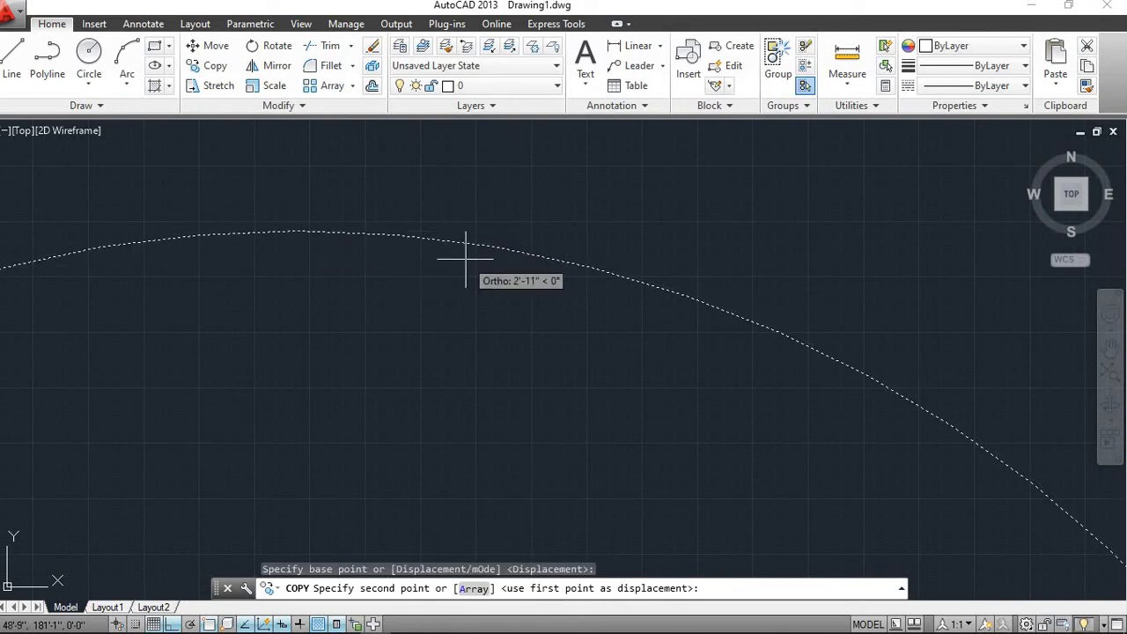
Turn Ortho off and place the first circle copy above the triangle's sloping side, about 116'-9" from the base point at 21°.
{"action": "scroll", "coordinate": [465, 249], "scroll_direction": "down", "scroll_amount": 2}
{"action": "scroll", "coordinate": [466, 253], "scroll_direction": "down", "scroll_amount": 3}
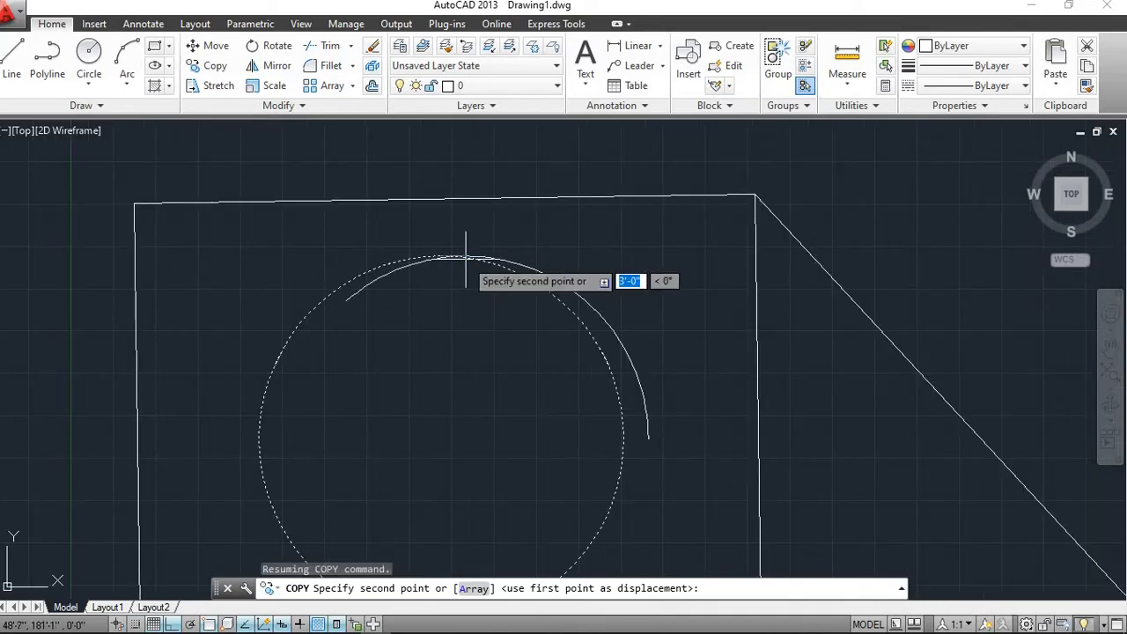
{"action": "scroll", "coordinate": [433, 189], "scroll_direction": "down", "scroll_amount": 2}
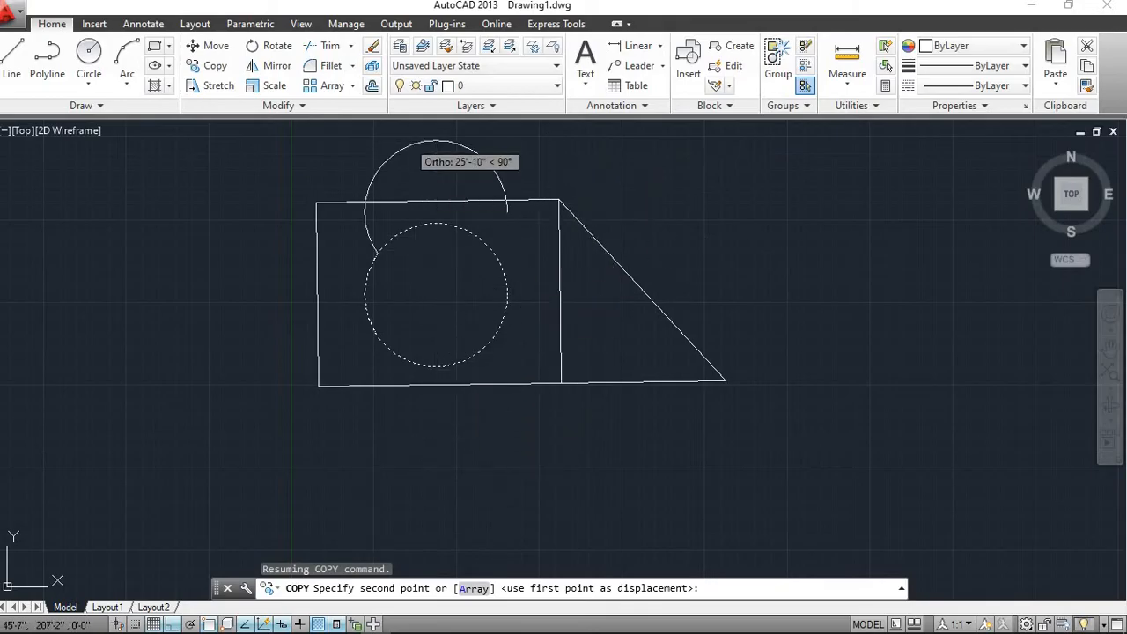
{"action": "middle_click_drag", "start_coordinate": [397, 159], "coordinate": [313, 253]}
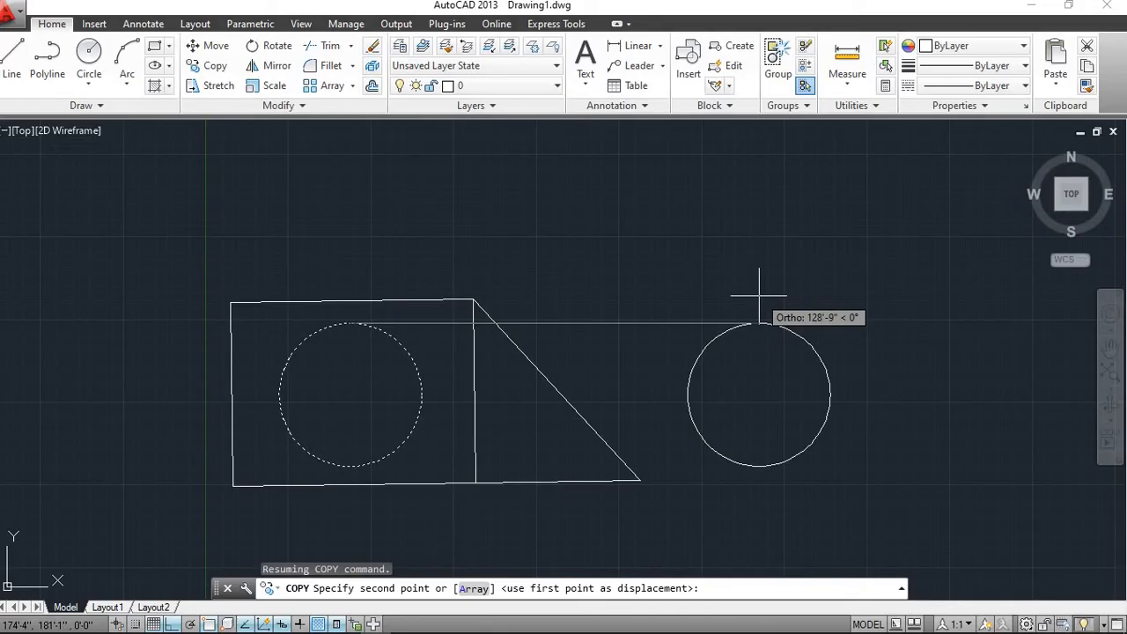
{"action": "left_click", "coordinate": [173, 624]}
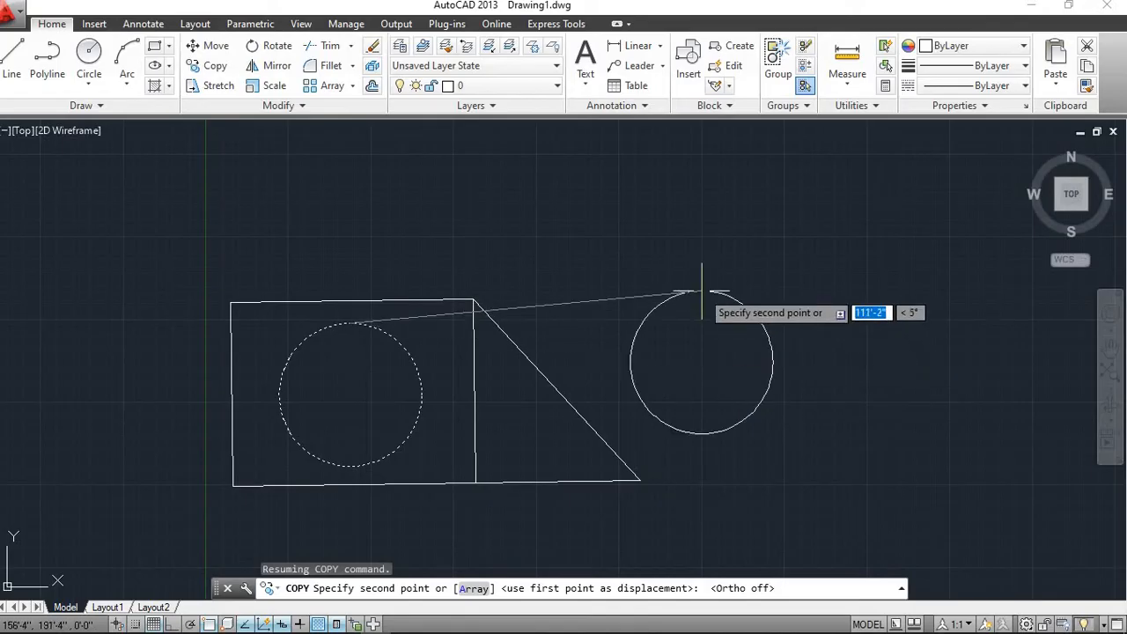
{"action": "middle_click_drag", "start_coordinate": [705, 254], "coordinate": [631, 323]}
{"action": "scroll", "coordinate": [631, 322], "scroll_direction": "up", "scroll_amount": 2}
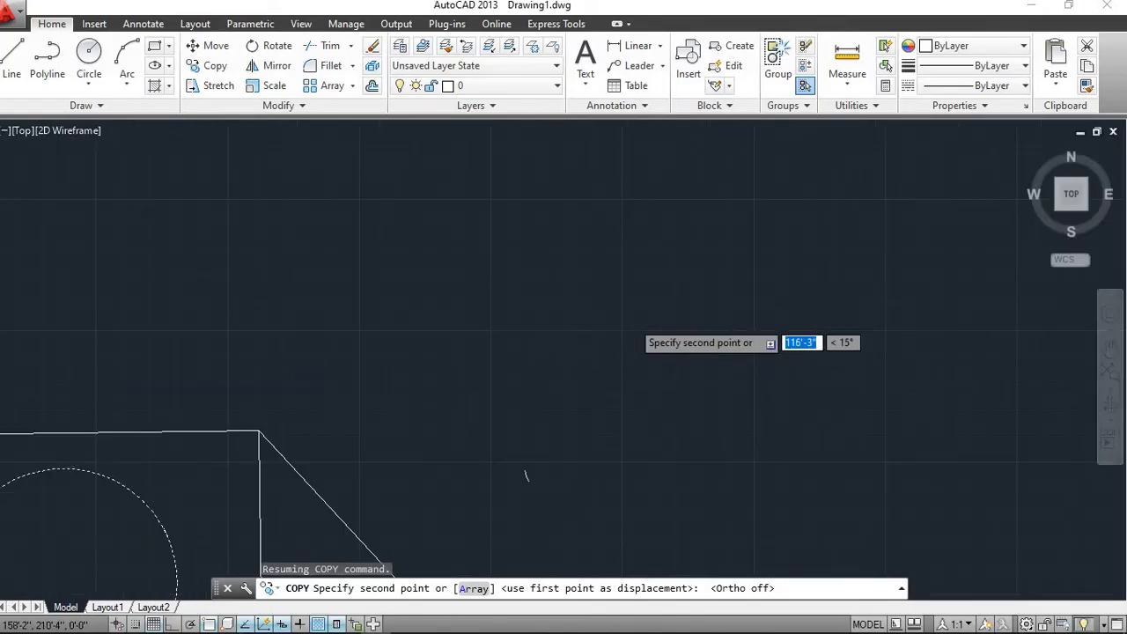
{"action": "scroll", "coordinate": [629, 302], "scroll_direction": "up", "scroll_amount": 2}
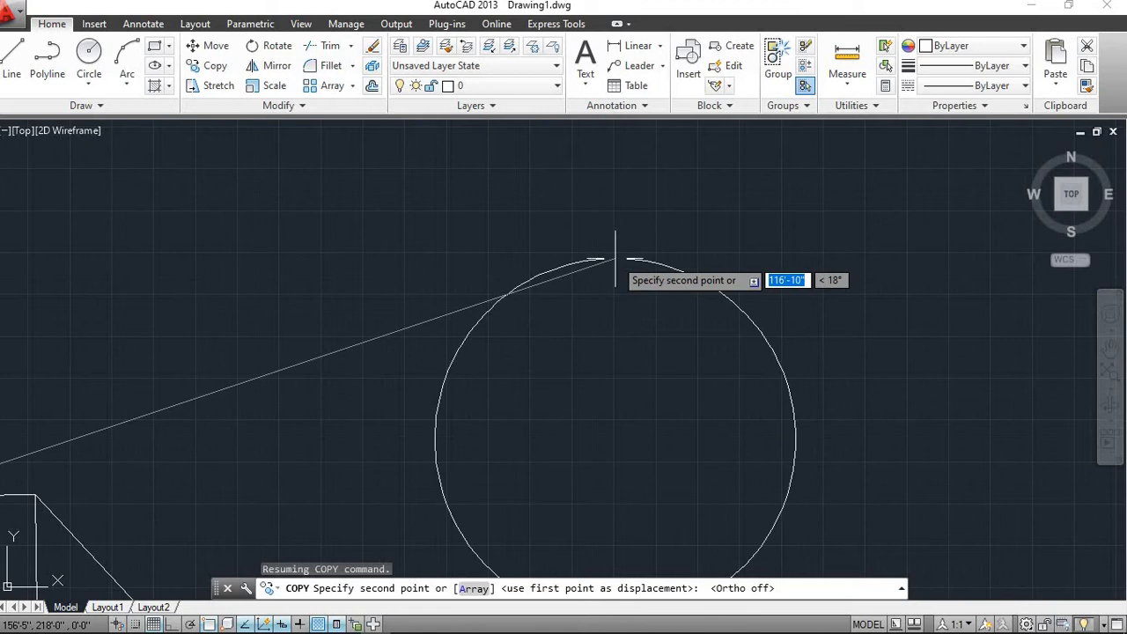
{"action": "left_click", "coordinate": [600, 216]}
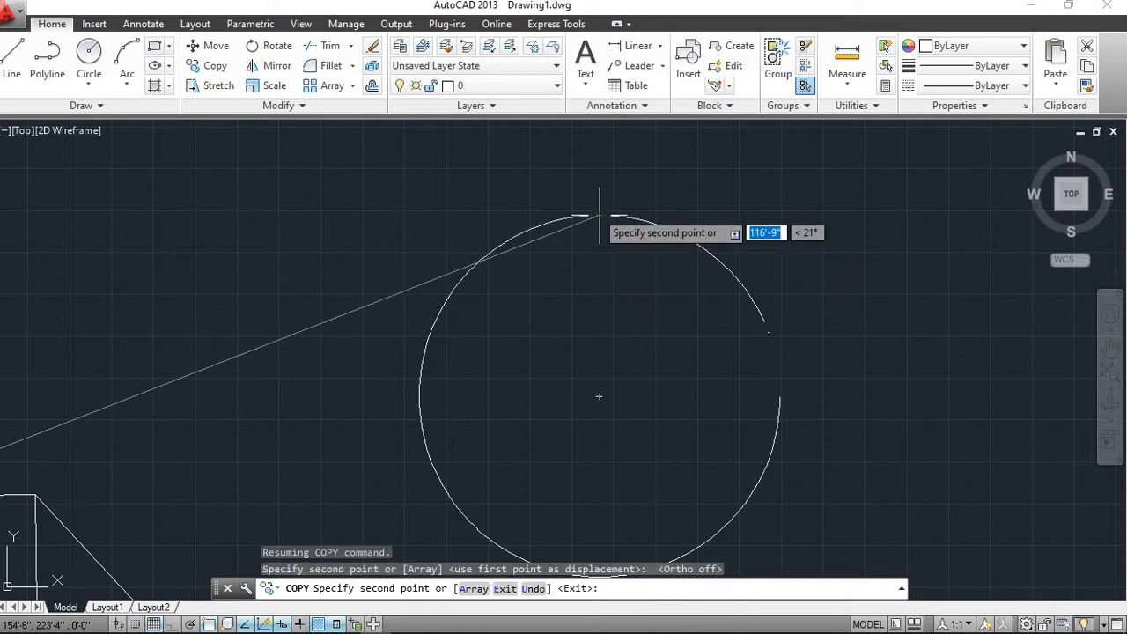
Place four more copies of the circle in an overlapping row extending to the right of the first copy.
{"action": "scroll", "coordinate": [334, 165], "scroll_direction": "down", "scroll_amount": 4}
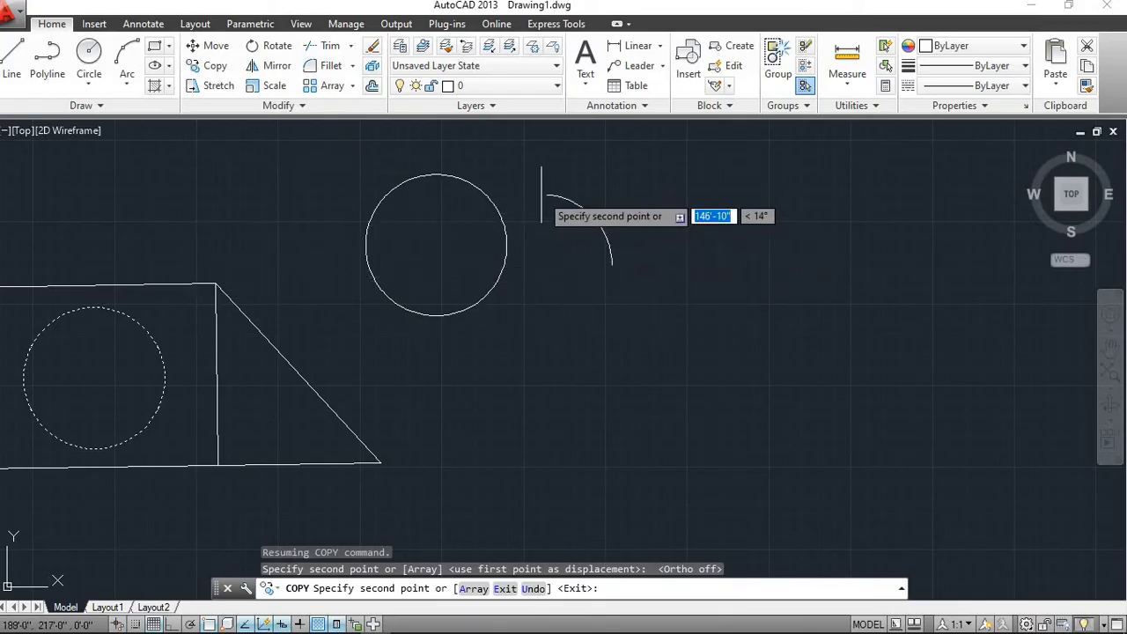
{"action": "scroll", "coordinate": [541, 202], "scroll_direction": "up", "scroll_amount": 4}
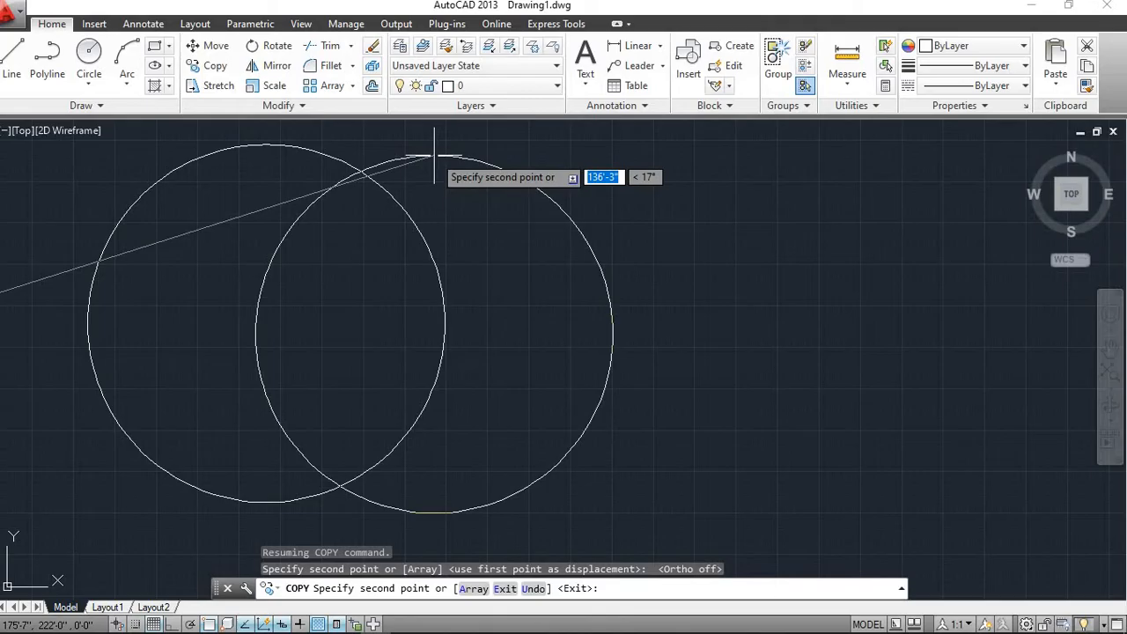
{"action": "left_click", "coordinate": [434, 155]}
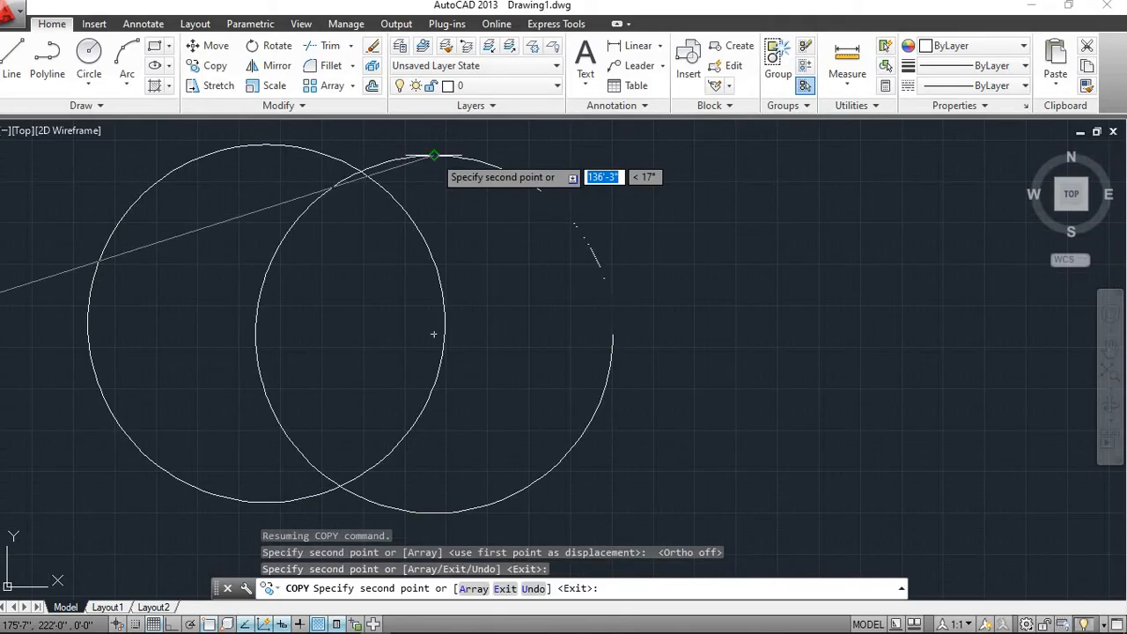
{"action": "left_click", "coordinate": [624, 167]}
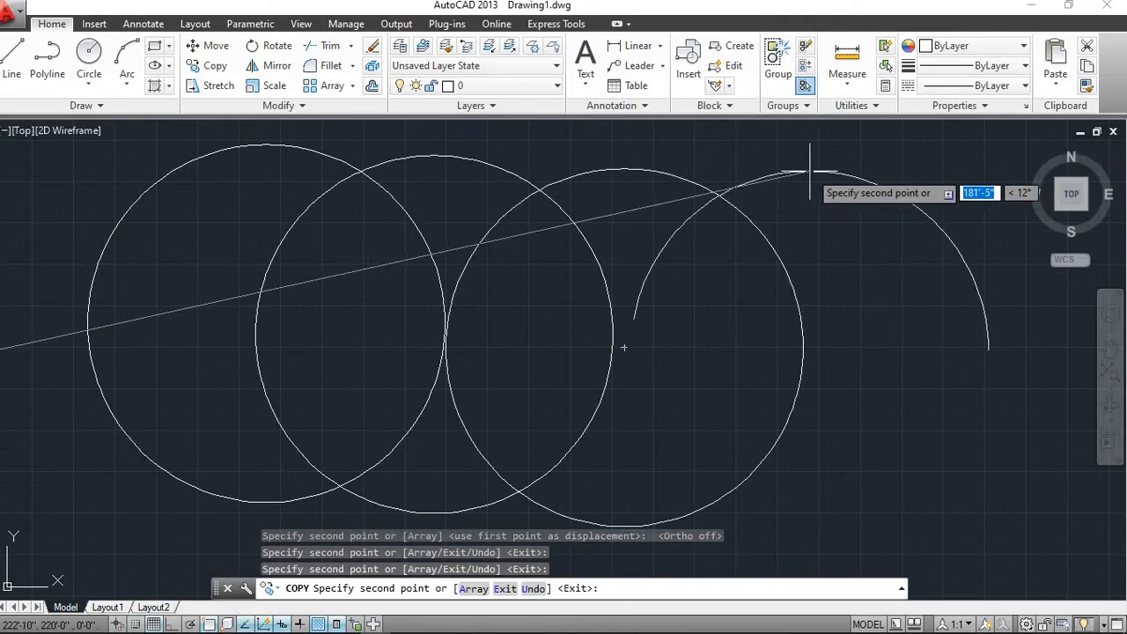
{"action": "left_click", "coordinate": [810, 171]}
{"action": "left_click", "coordinate": [923, 186]}
{"action": "scroll", "coordinate": [854, 207], "scroll_direction": "down", "scroll_amount": 4}
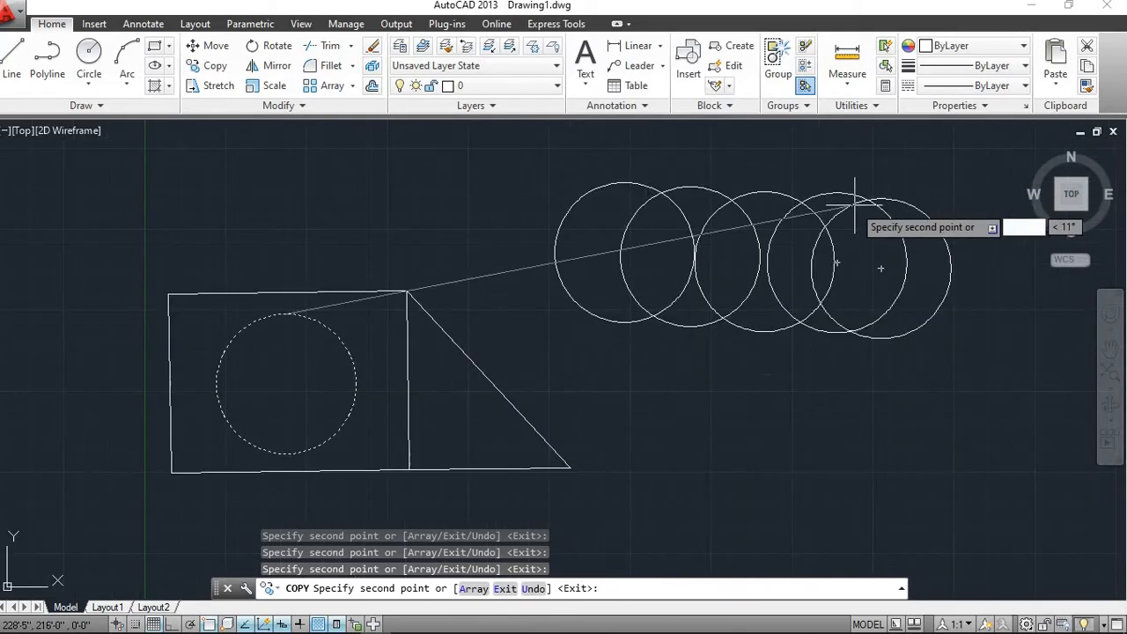
Place six more overlapping circle copies among and below the row, and end the Copy command.
{"action": "left_click", "coordinate": [772, 360]}
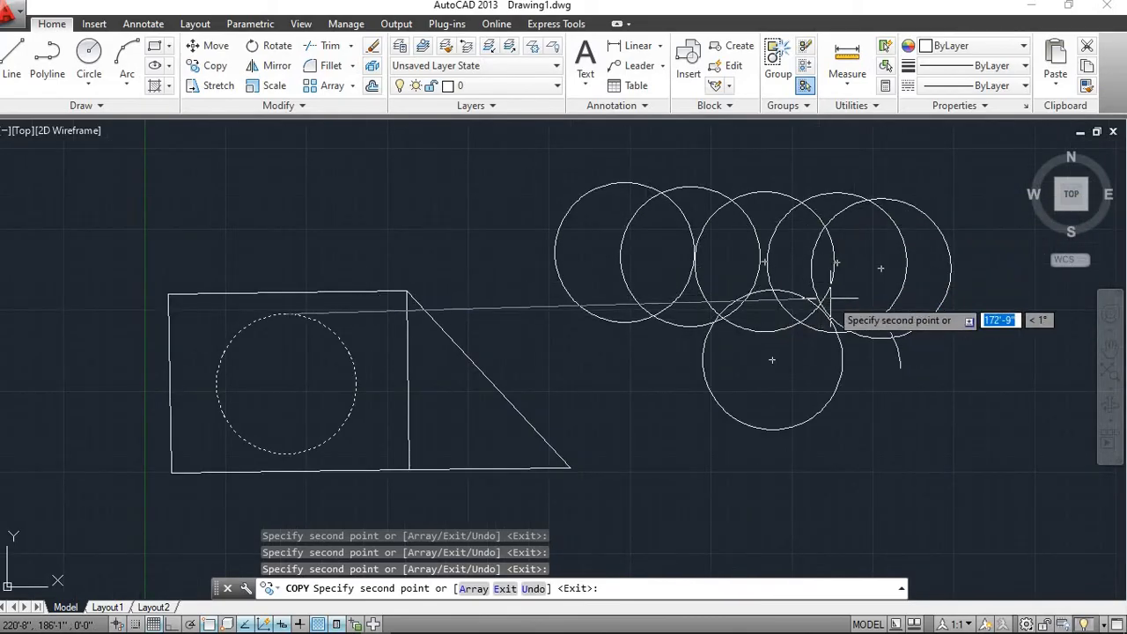
{"action": "left_click", "coordinate": [849, 361]}
{"action": "left_click", "coordinate": [838, 210]}
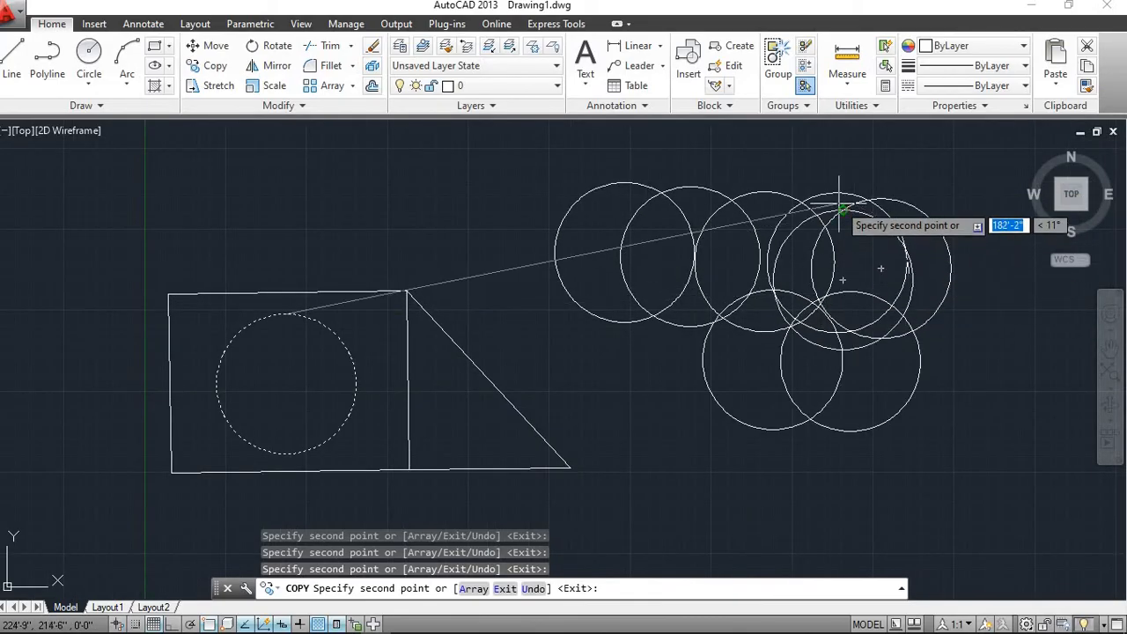
{"action": "left_click", "coordinate": [734, 208]}
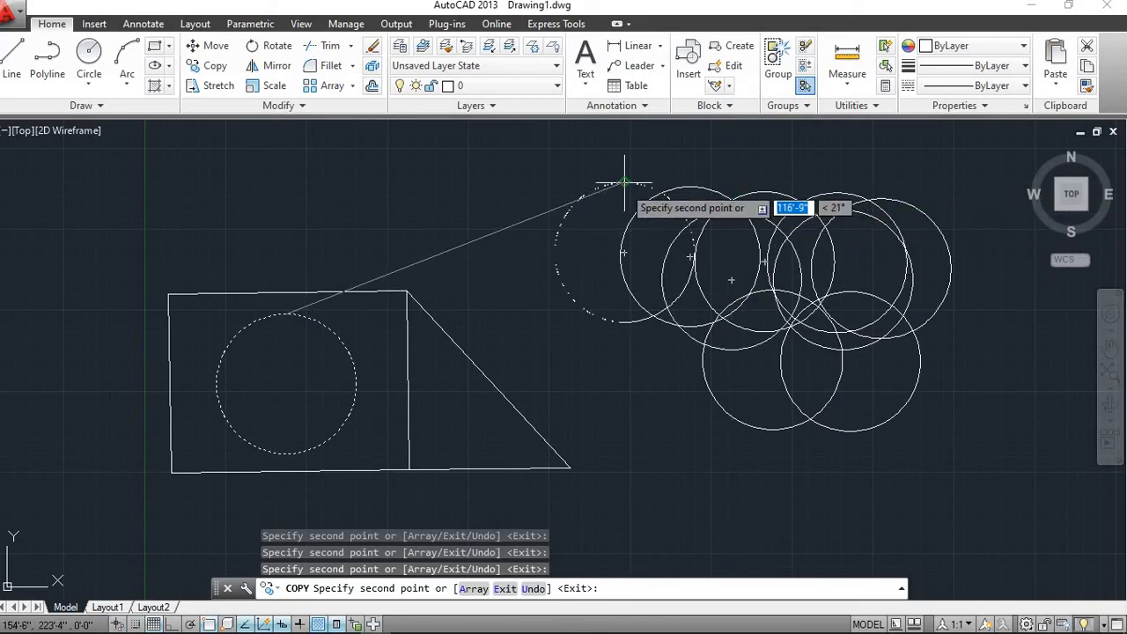
{"action": "left_click", "coordinate": [648, 280]}
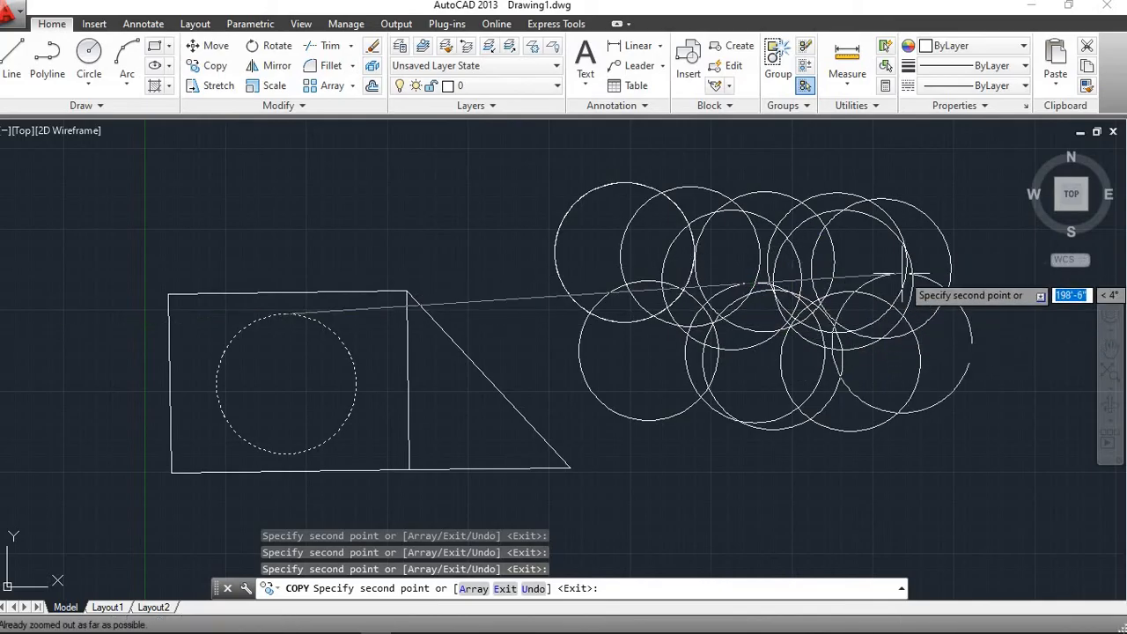
{"action": "scroll", "coordinate": [898, 273], "scroll_direction": "up", "scroll_amount": 5}
{"action": "scroll", "coordinate": [744, 233], "scroll_direction": "down", "scroll_amount": 5}
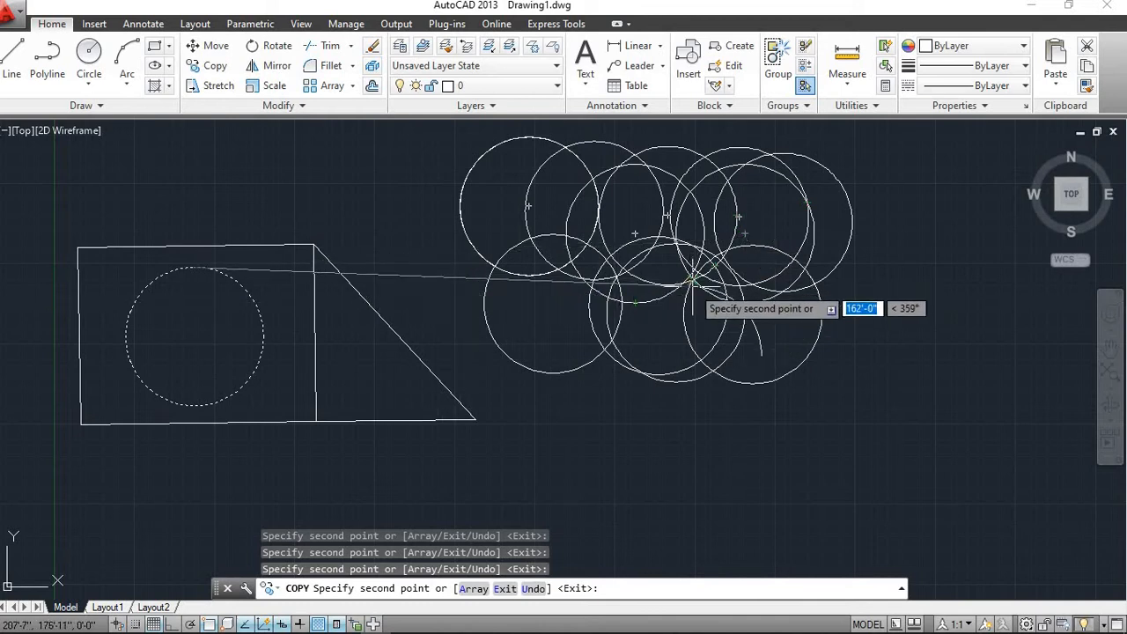
{"action": "key", "text": "Escape"}
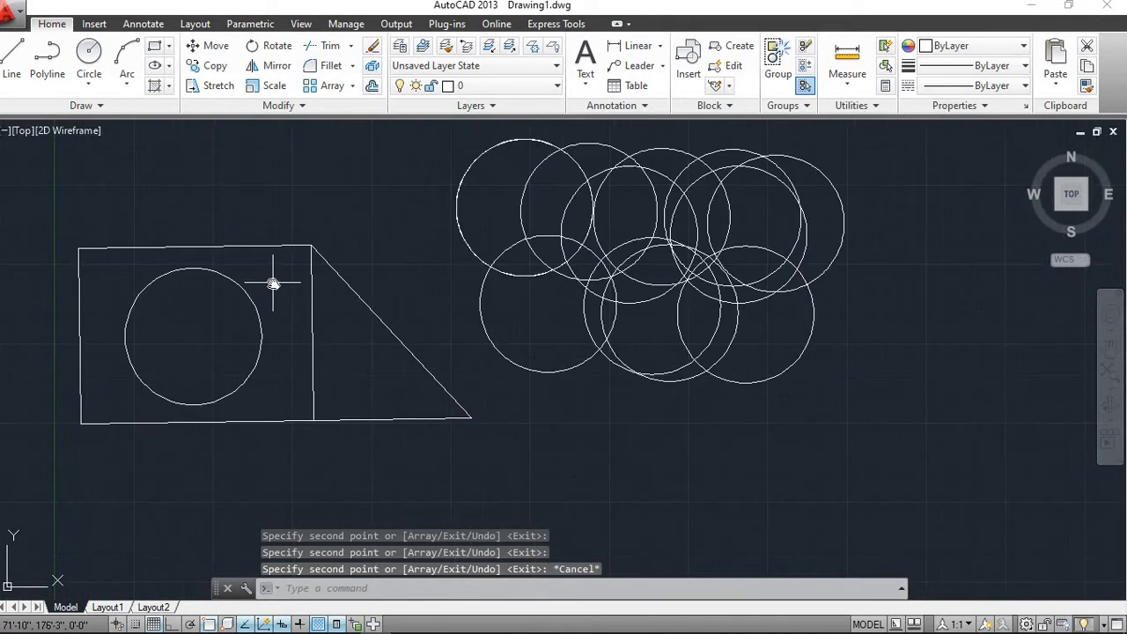
Start the Copy command on the original figure and the two circles its crossing window touches, using the inner circle's right quadrant as base point.
{"action": "mouse_move", "coordinate": [295, 294]}
{"action": "middle_mouse_down"}
{"action": "mouse_move", "coordinate": [371, 319]}
{"action": "mouse_move", "coordinate": [380, 342]}
{"action": "middle_mouse_up"}
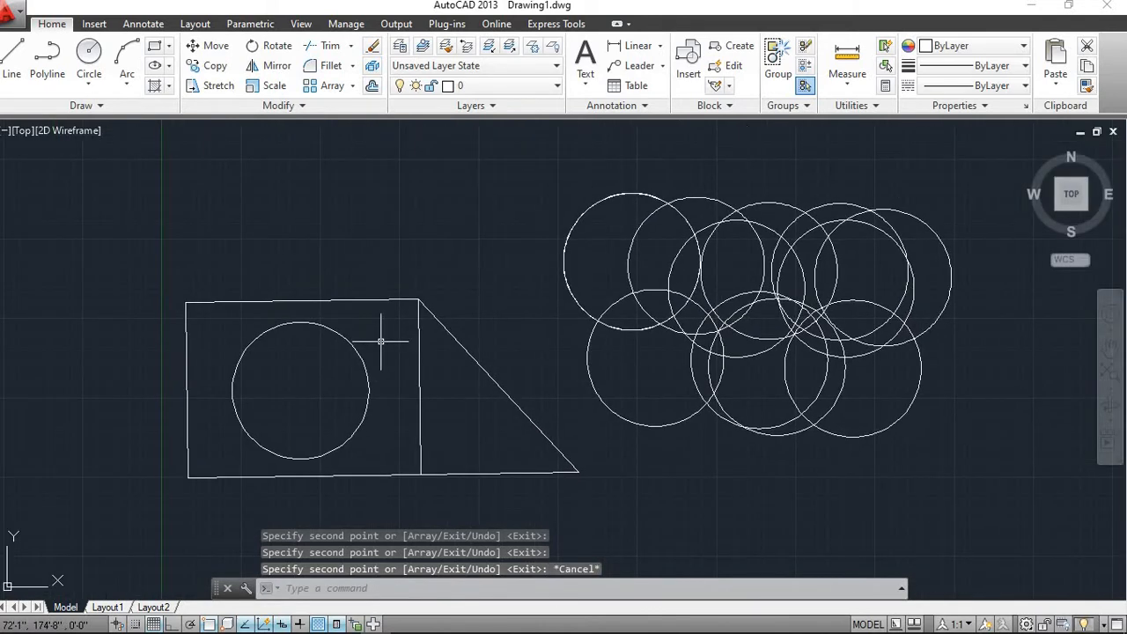
{"action": "left_click", "coordinate": [607, 492]}
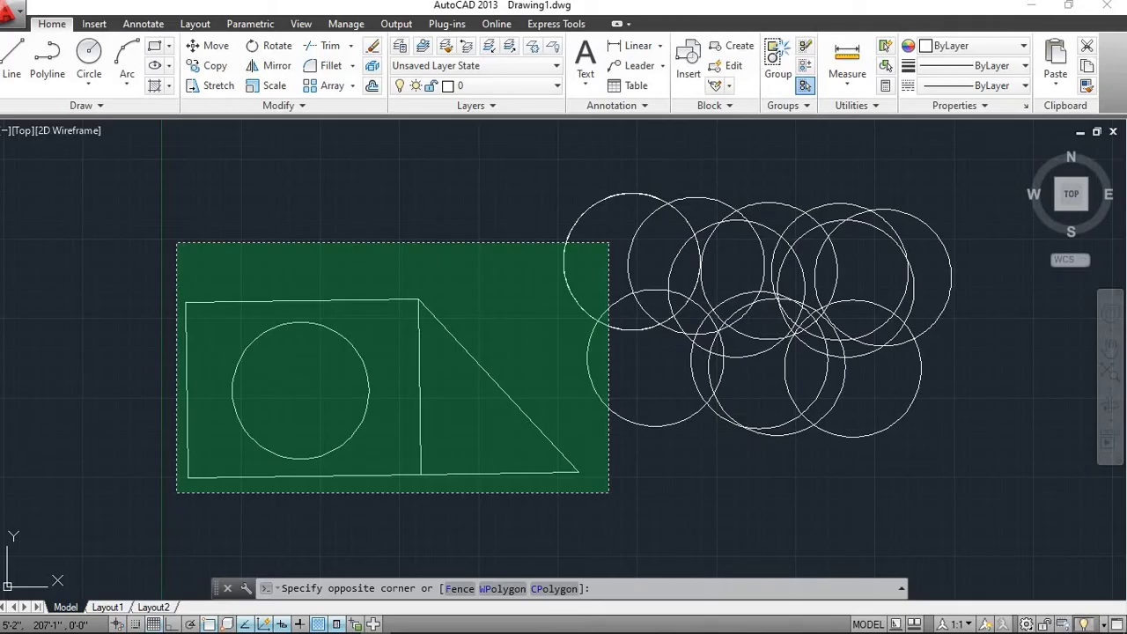
{"action": "left_click", "coordinate": [177, 243]}
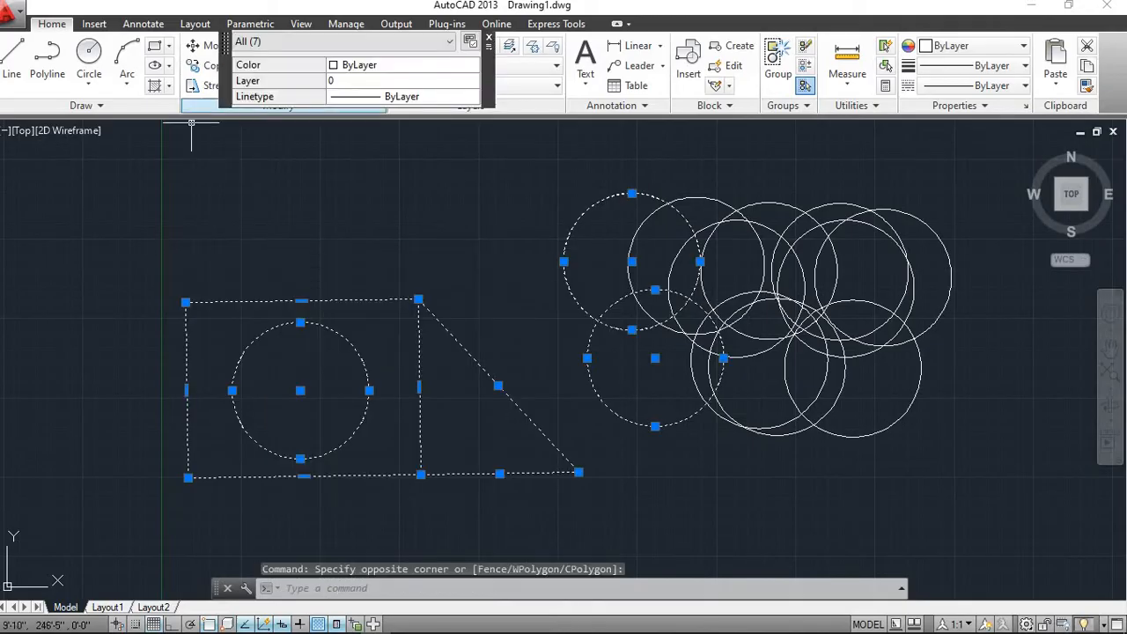
{"action": "scroll", "coordinate": [266, 142], "scroll_direction": "down", "scroll_amount": 2}
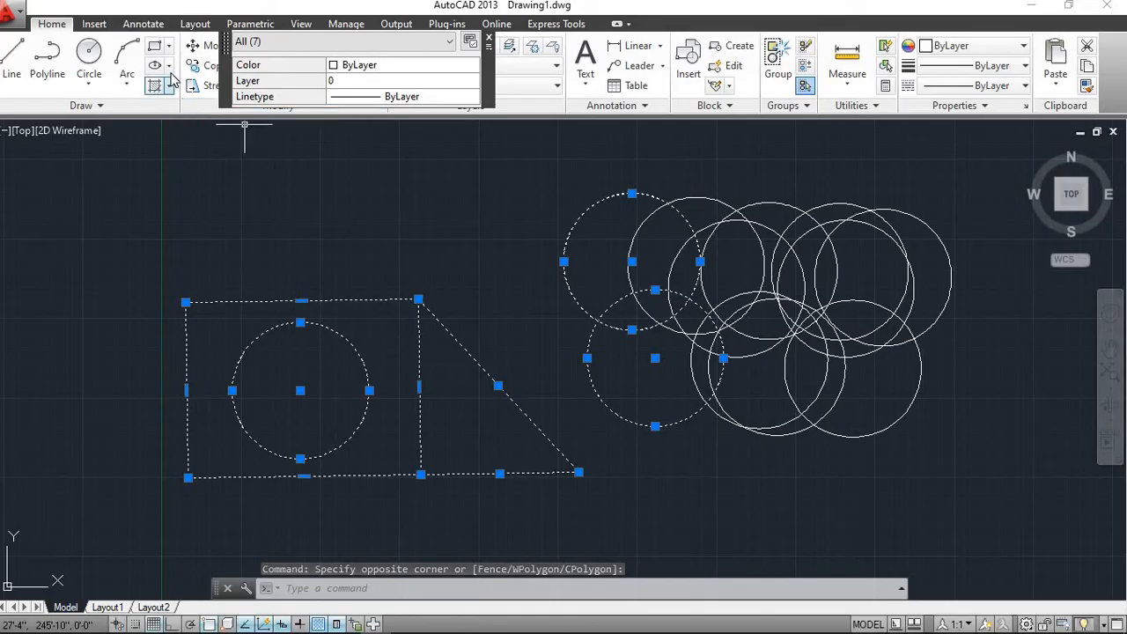
{"action": "left_click", "coordinate": [197, 68]}
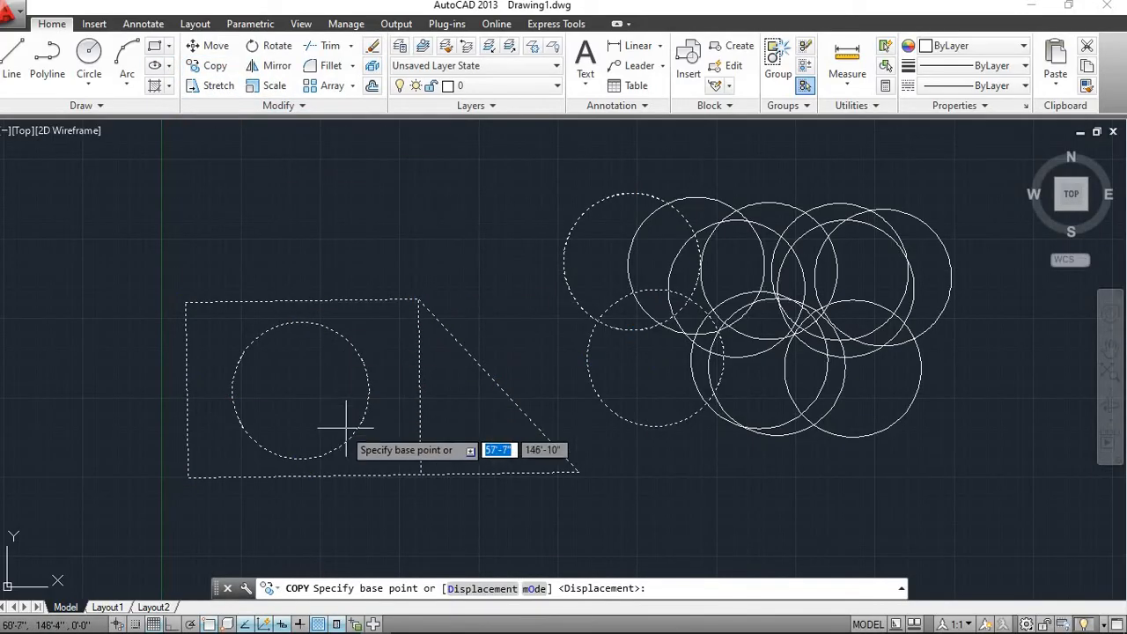
{"action": "scroll", "coordinate": [441, 382], "scroll_direction": "up", "scroll_amount": 4}
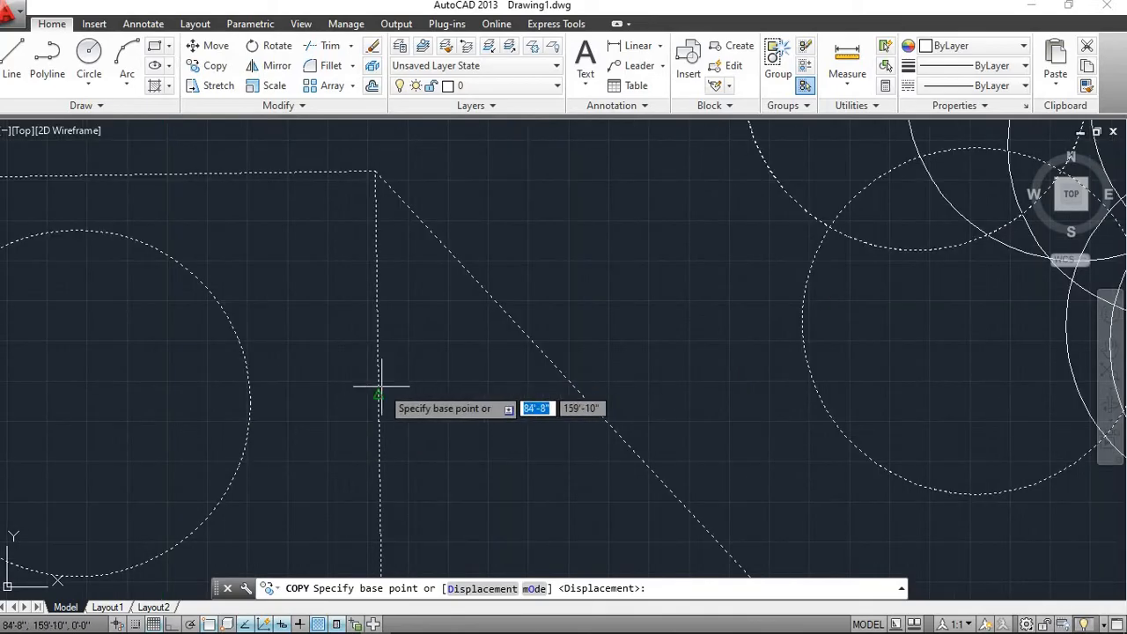
{"action": "left_click", "coordinate": [250, 404]}
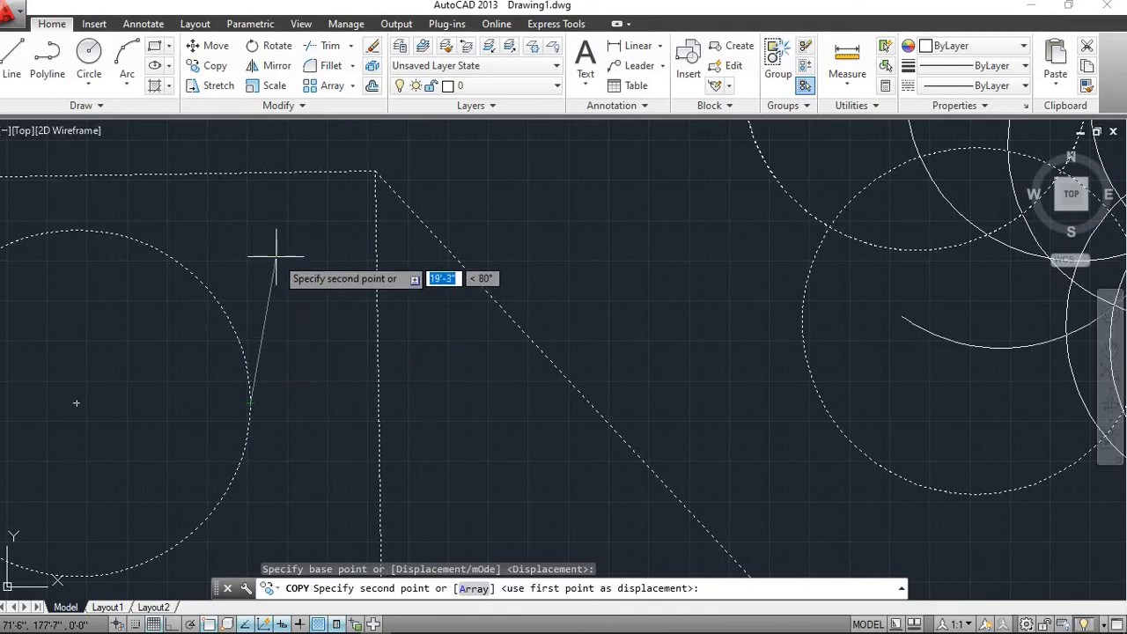
Place one copy of the selected figure and circles above the original, almost vertically aligned with it, and end the Copy command.
{"action": "scroll", "coordinate": [277, 256], "scroll_direction": "down", "scroll_amount": 4}
{"action": "middle_click_drag", "start_coordinate": [277, 256], "coordinate": [316, 497]}
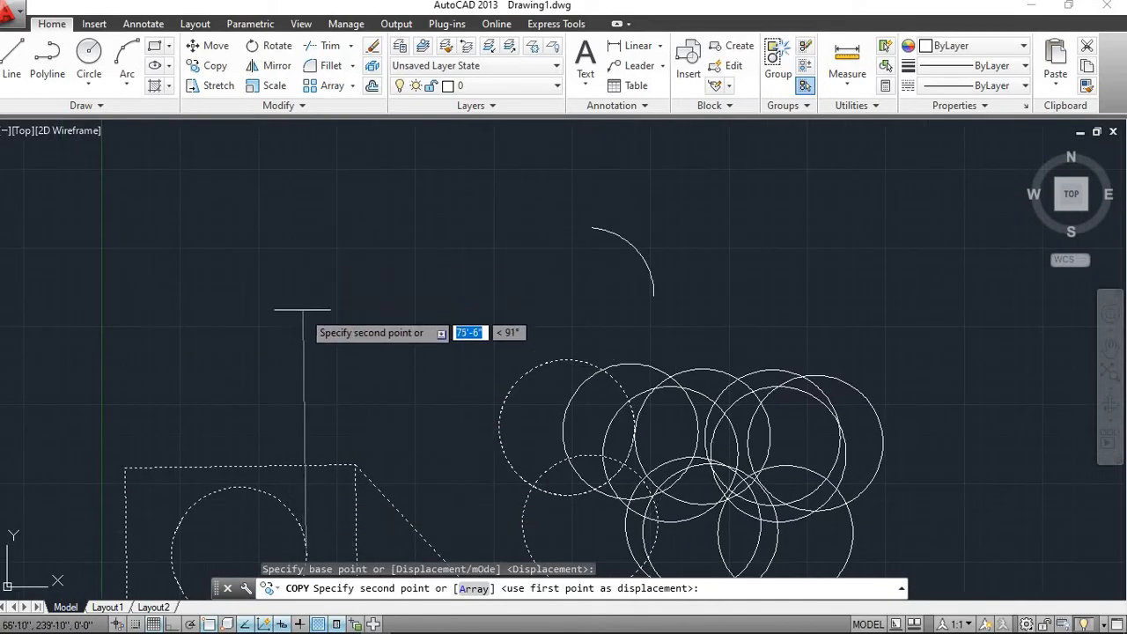
{"action": "left_click", "coordinate": [295, 269]}
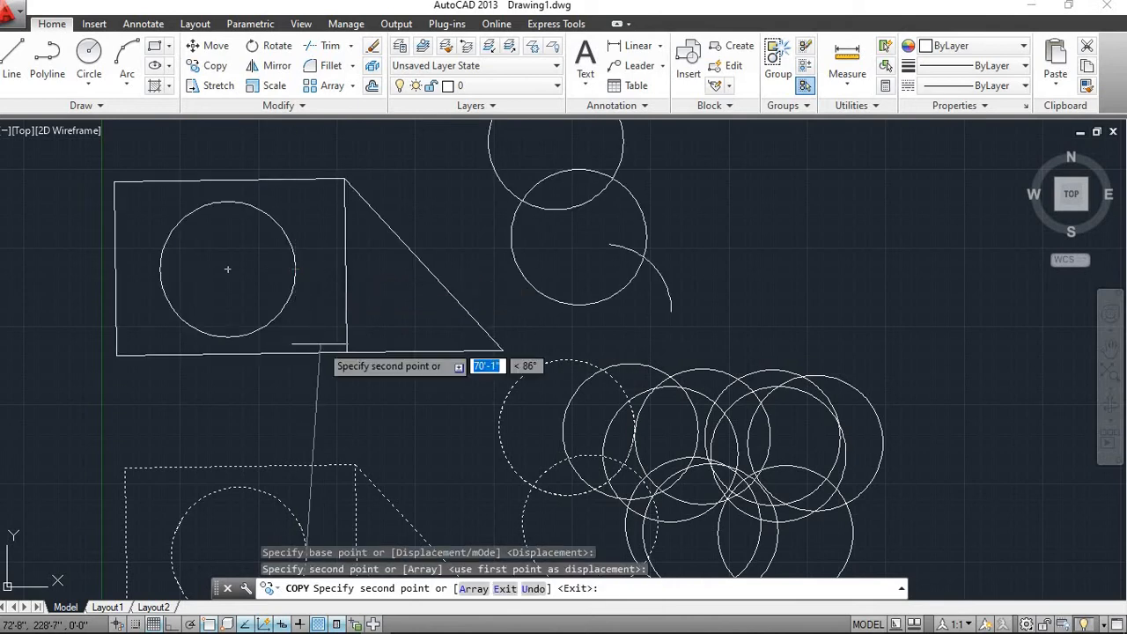
{"action": "scroll", "coordinate": [353, 399], "scroll_direction": "down", "scroll_amount": 2}
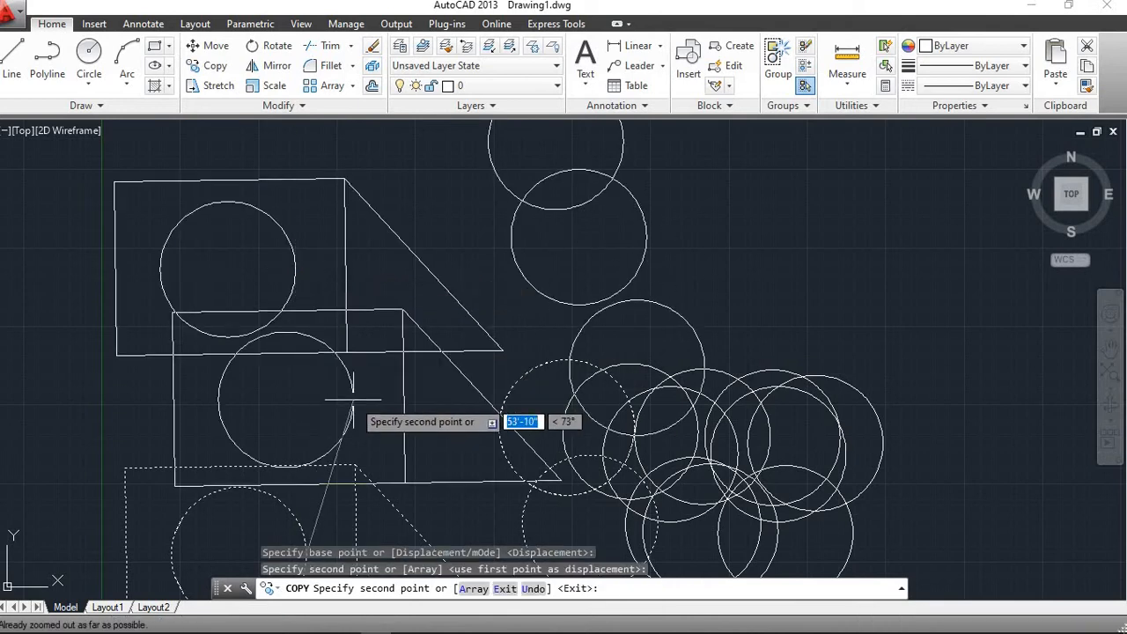
{"action": "middle_click_drag", "start_coordinate": [353, 399], "coordinate": [294, 272]}
{"action": "middle_click_drag", "start_coordinate": [350, 352], "coordinate": [403, 369]}
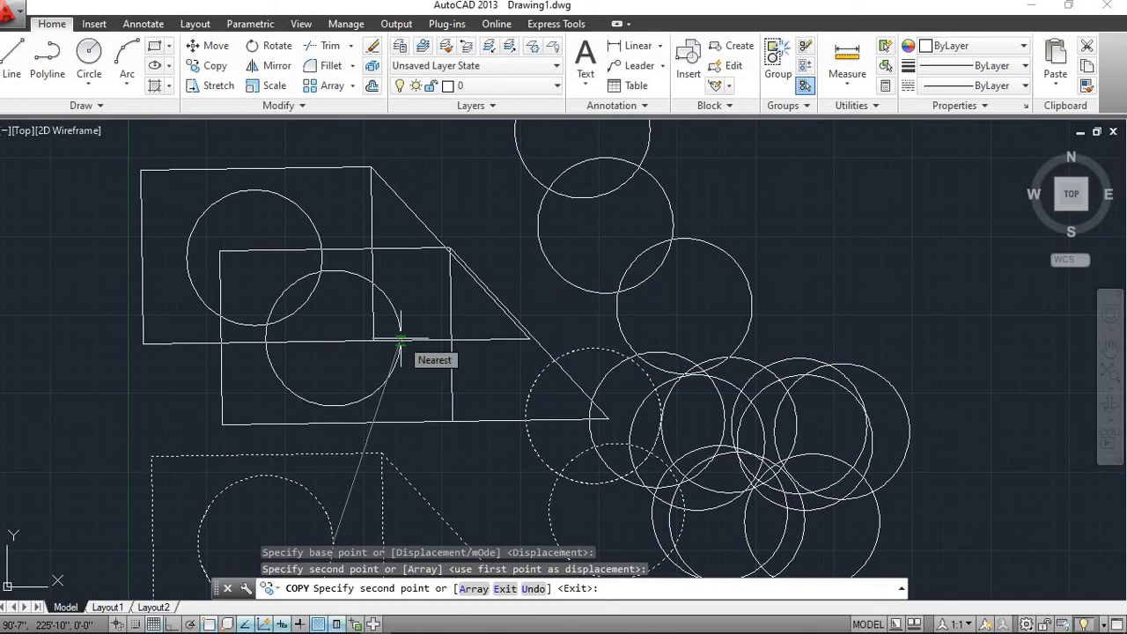
{"action": "key", "text": "Escape"}
{"action": "scroll", "coordinate": [402, 323], "scroll_direction": "down", "scroll_amount": 1}
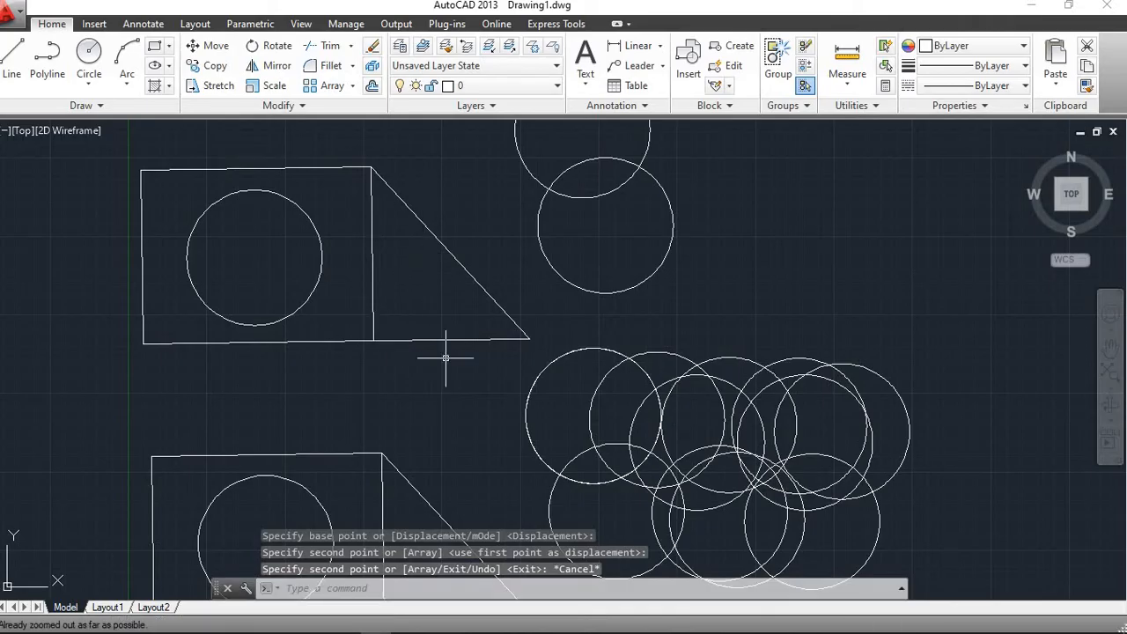
Examine the original figure and its copy at several zoom levels, and fit the whole drawing in the view.
{"action": "scroll", "coordinate": [445, 359], "scroll_direction": "up", "scroll_amount": 1}
{"action": "scroll", "coordinate": [445, 358], "scroll_direction": "down", "scroll_amount": 1}
{"action": "middle_click_drag", "start_coordinate": [431, 274], "coordinate": [402, 121]}
{"action": "scroll", "coordinate": [423, 276], "scroll_direction": "down", "scroll_amount": 1}
{"action": "scroll", "coordinate": [418, 292], "scroll_direction": "up", "scroll_amount": 5}
{"action": "scroll", "coordinate": [416, 293], "scroll_direction": "down", "scroll_amount": 5}
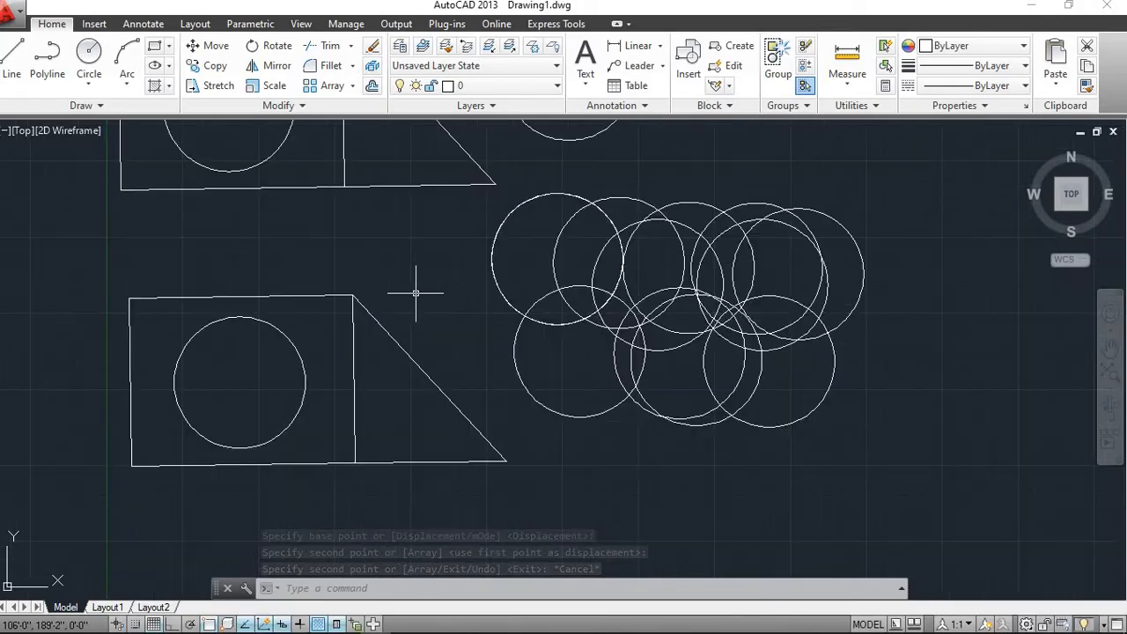
{"action": "middle_click", "coordinate": [295, 280]}
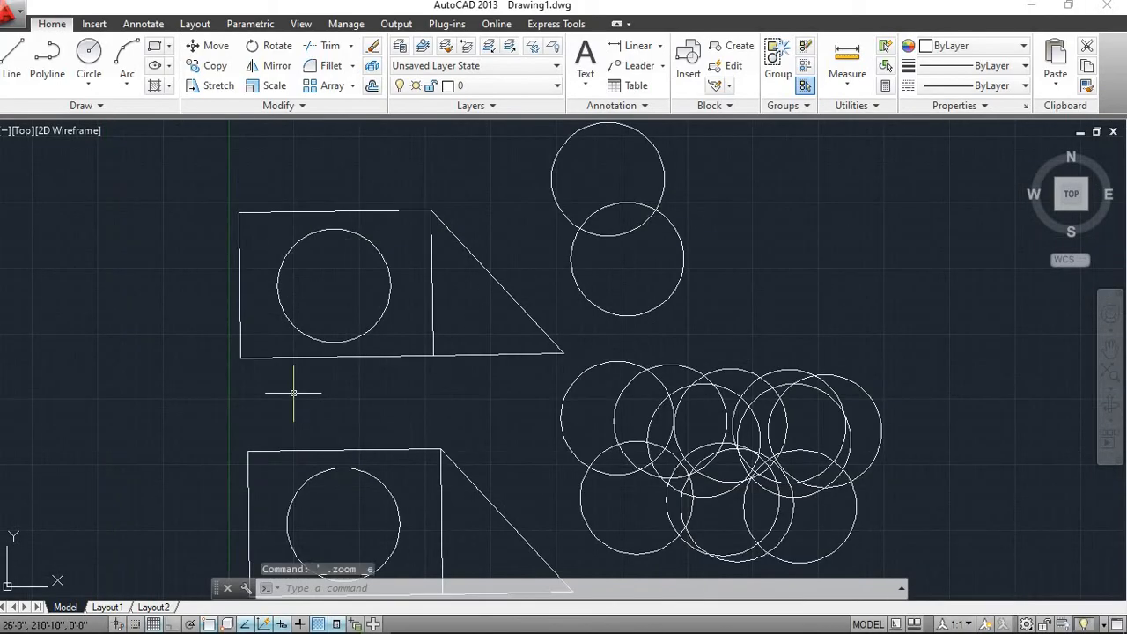
{"action": "scroll", "coordinate": [475, 354], "scroll_direction": "down", "scroll_amount": 7}
{"action": "scroll", "coordinate": [478, 354], "scroll_direction": "up", "scroll_amount": 7}
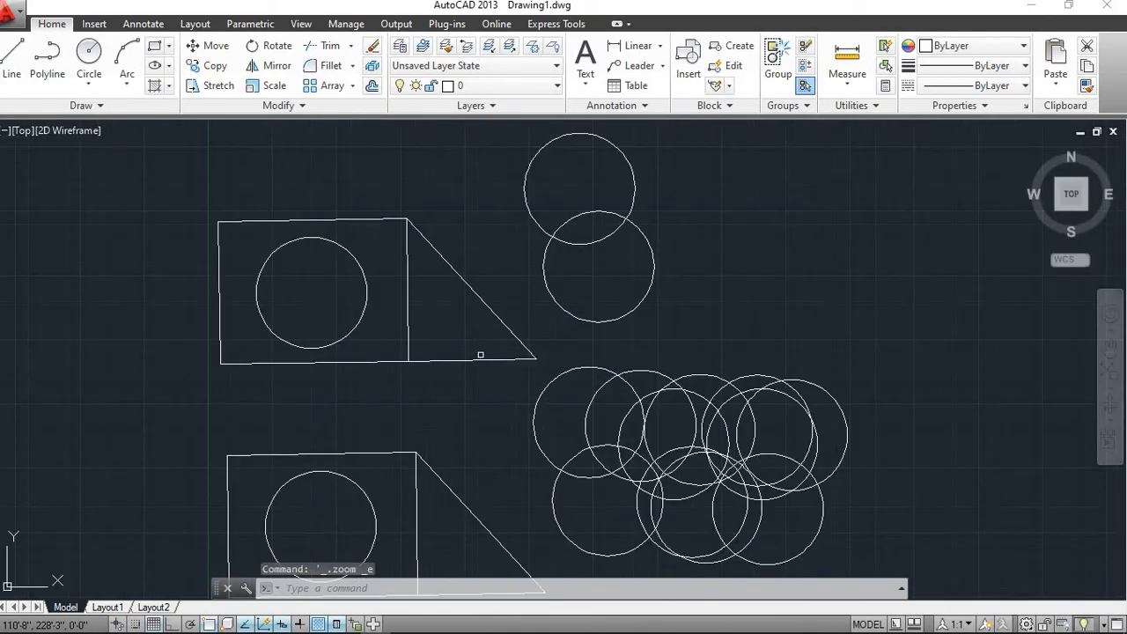
{"action": "scroll", "coordinate": [479, 353], "scroll_direction": "up", "scroll_amount": 4}
{"action": "scroll", "coordinate": [483, 355], "scroll_direction": "down", "scroll_amount": 8}
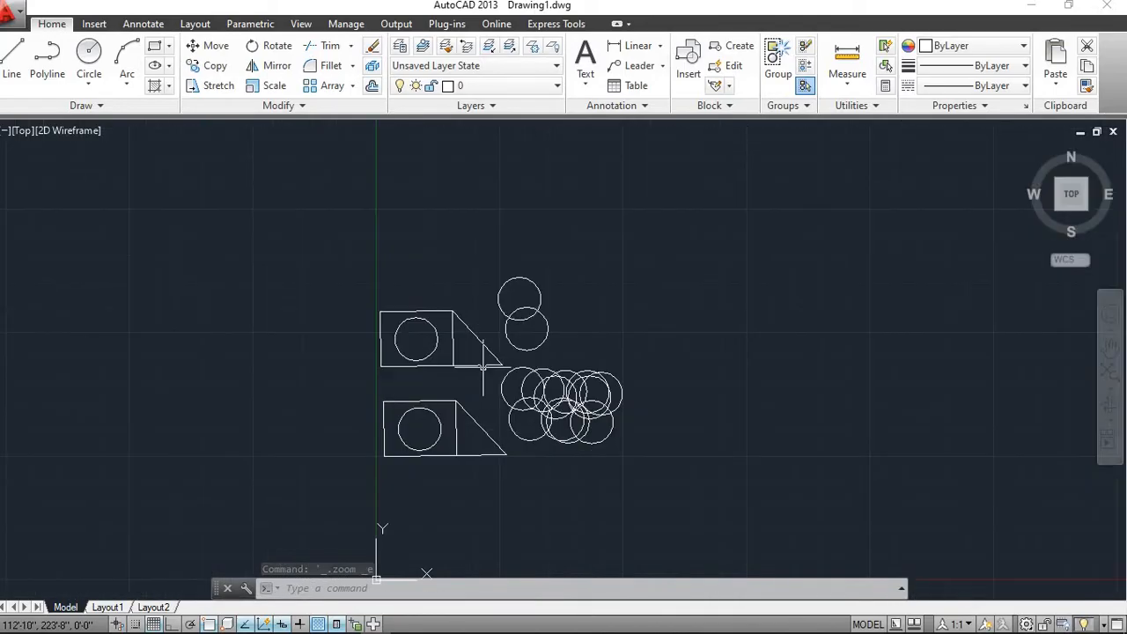
{"action": "scroll", "coordinate": [482, 368], "scroll_direction": "up", "scroll_amount": 7}
{"action": "scroll", "coordinate": [484, 367], "scroll_direction": "down", "scroll_amount": 4}
{"action": "scroll", "coordinate": [484, 366], "scroll_direction": "up", "scroll_amount": 1}
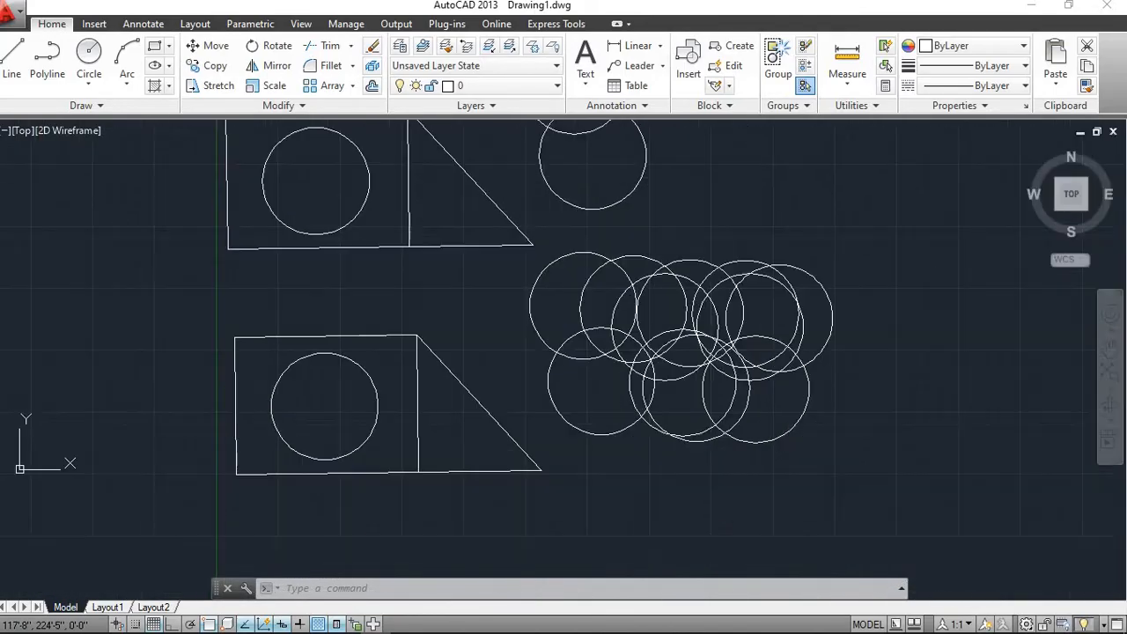
{"action": "scroll", "coordinate": [406, 323], "scroll_direction": "up", "scroll_amount": 4}
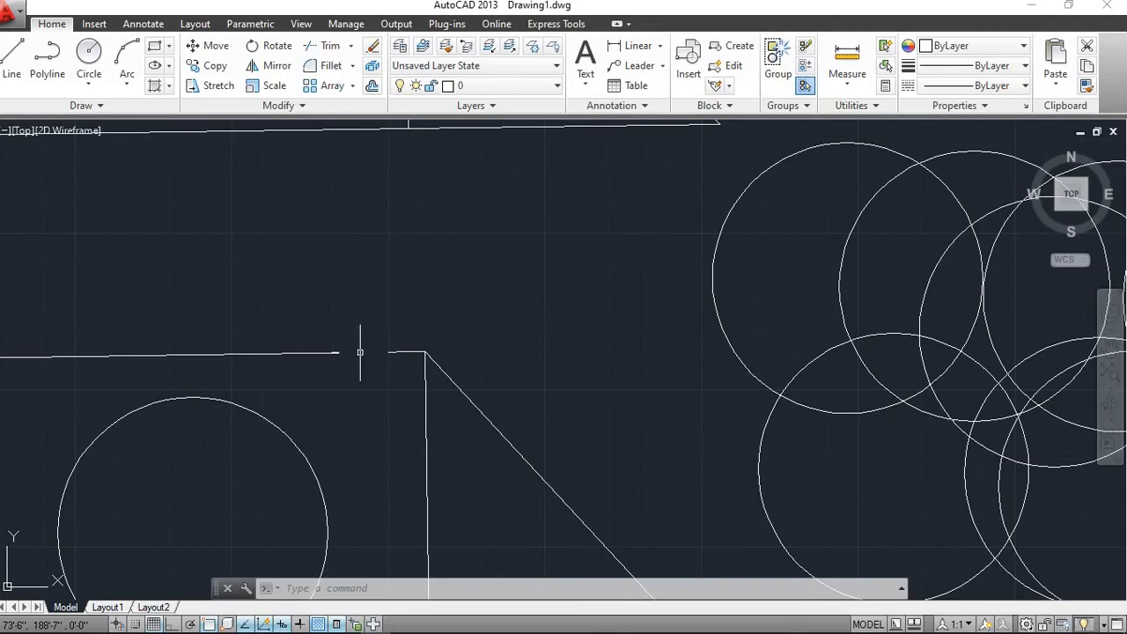
{"action": "scroll", "coordinate": [360, 352], "scroll_direction": "down", "scroll_amount": 4}
{"action": "middle_click", "coordinate": [360, 352]}
{"action": "middle_click", "coordinate": [360, 352]}
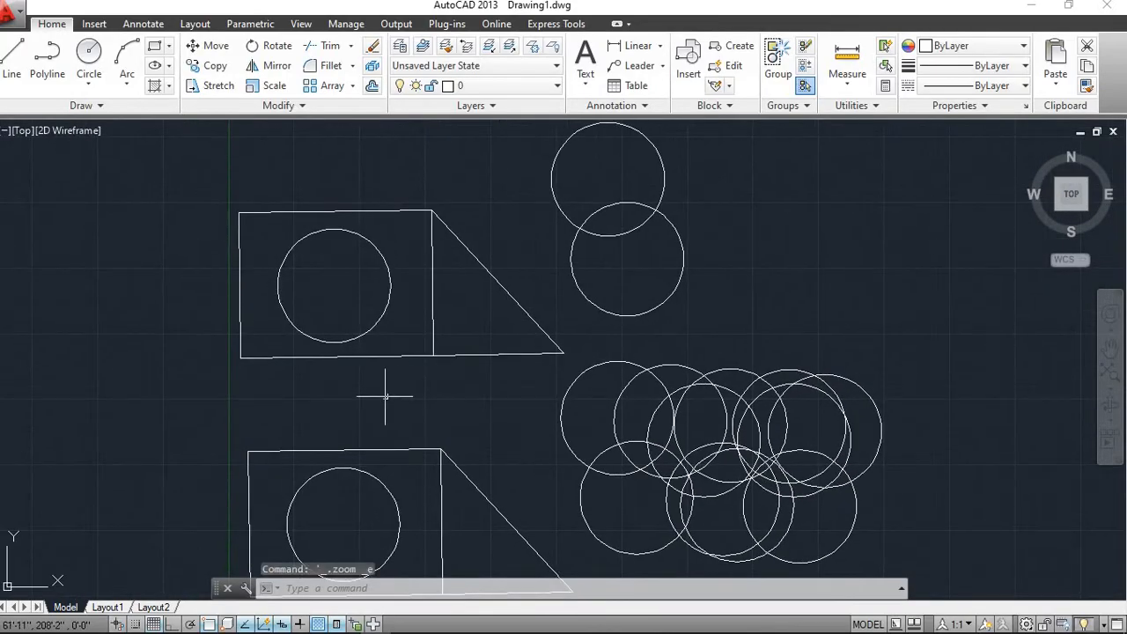
Copy only the lower figure's rectangle from a base point on its upper edge to directly below the original, and end the Copy command.
{"action": "scroll", "coordinate": [381, 418], "scroll_direction": "up", "scroll_amount": 4}
{"action": "mouse_move", "coordinate": [388, 428]}
{"action": "middle_mouse_down"}
{"action": "mouse_move", "coordinate": [408, 182]}
{"action": "mouse_move", "coordinate": [422, 163]}
{"action": "middle_mouse_up"}
{"action": "scroll", "coordinate": [464, 354], "scroll_direction": "down", "scroll_amount": 4}
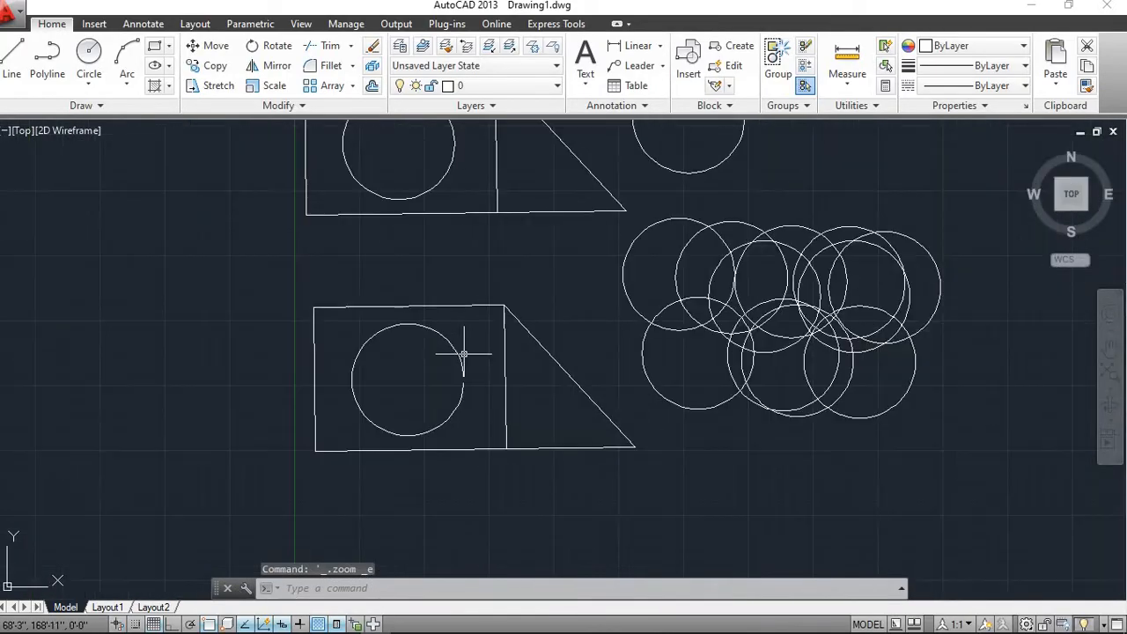
{"action": "scroll", "coordinate": [455, 396], "scroll_direction": "up", "scroll_amount": 4}
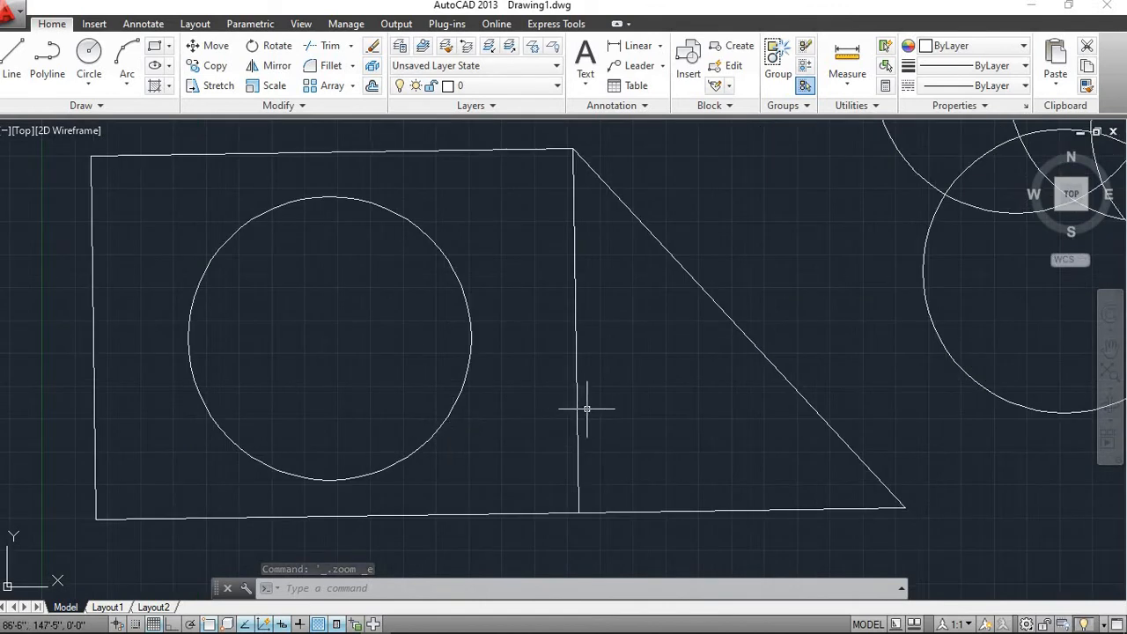
{"action": "left_click", "coordinate": [576, 396]}
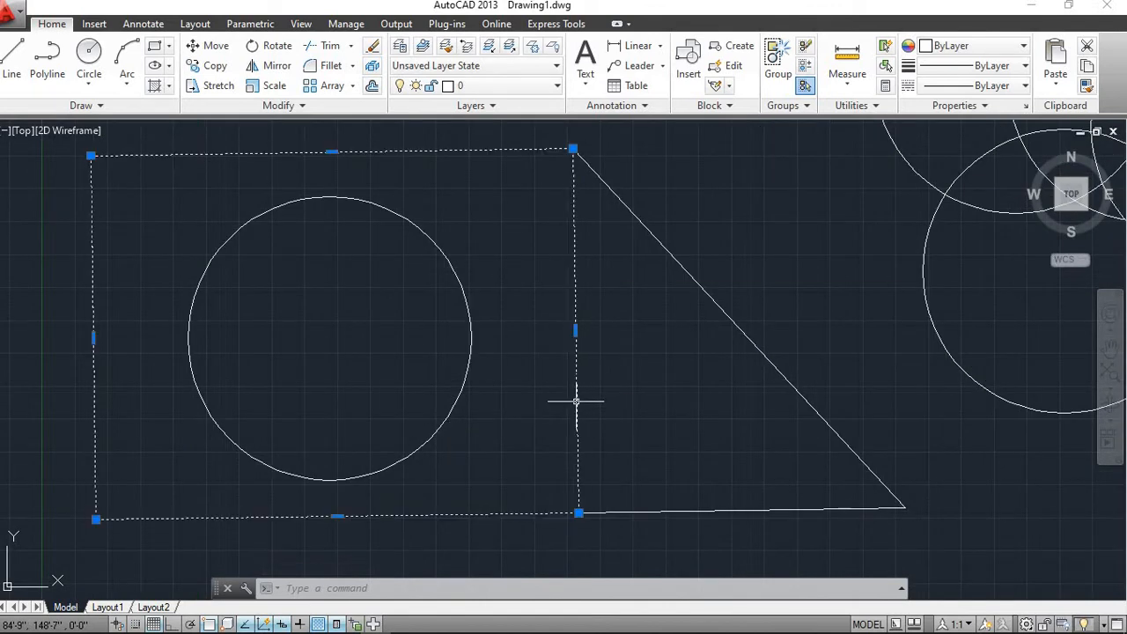
{"action": "left_click", "coordinate": [216, 67]}
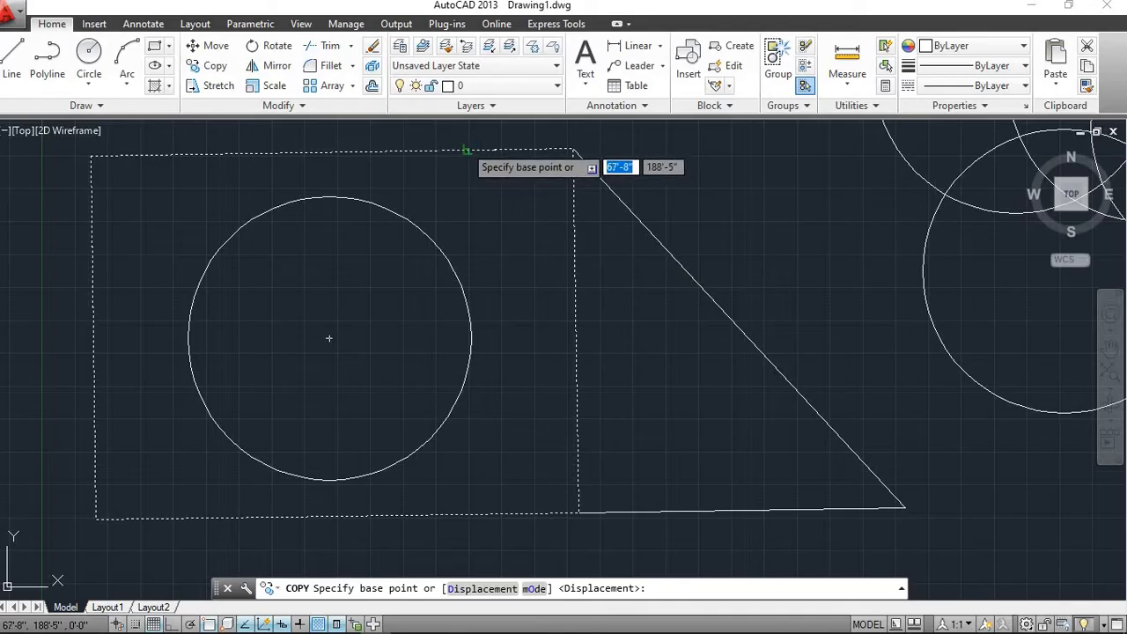
{"action": "left_click", "coordinate": [468, 150]}
{"action": "scroll", "coordinate": [535, 235], "scroll_direction": "down", "scroll_amount": 2}
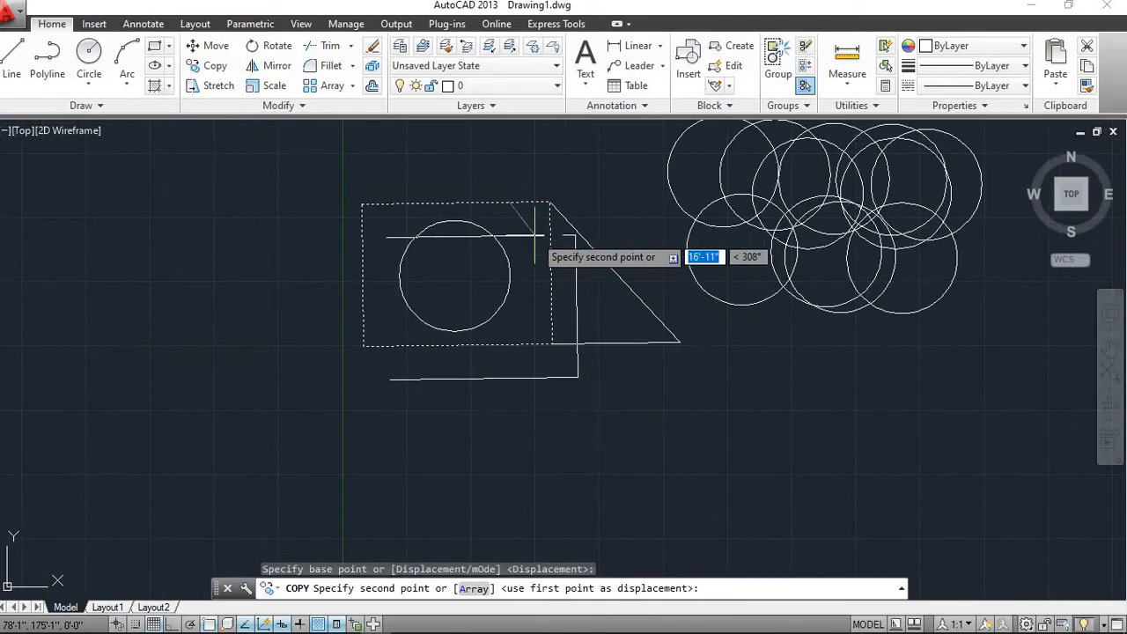
{"action": "left_click", "coordinate": [512, 355]}
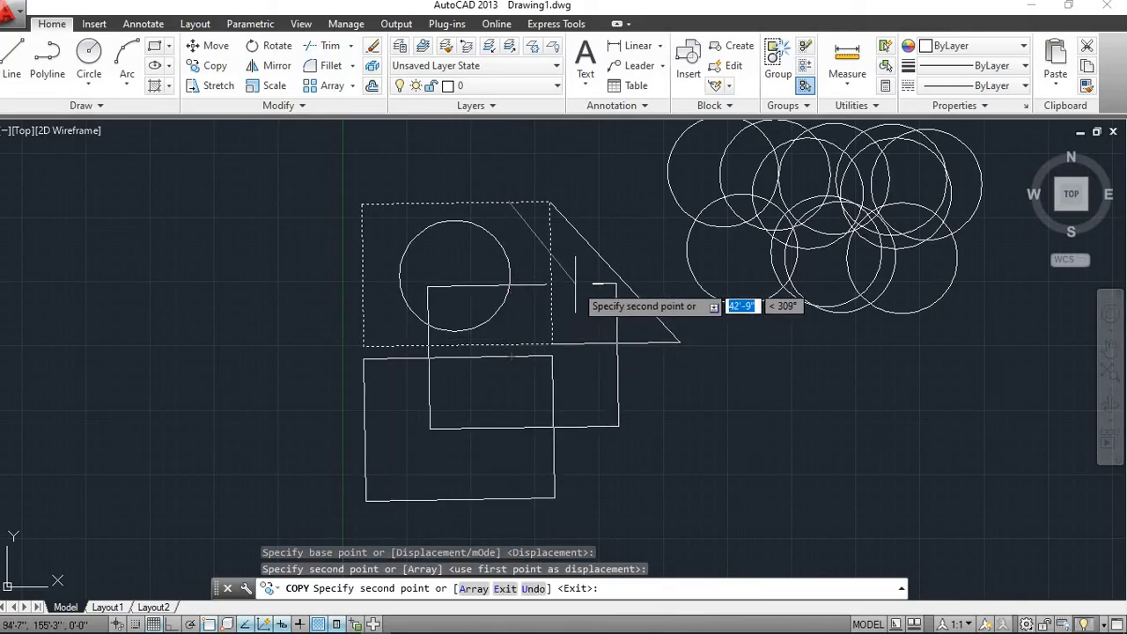
{"action": "key", "text": "Escape"}
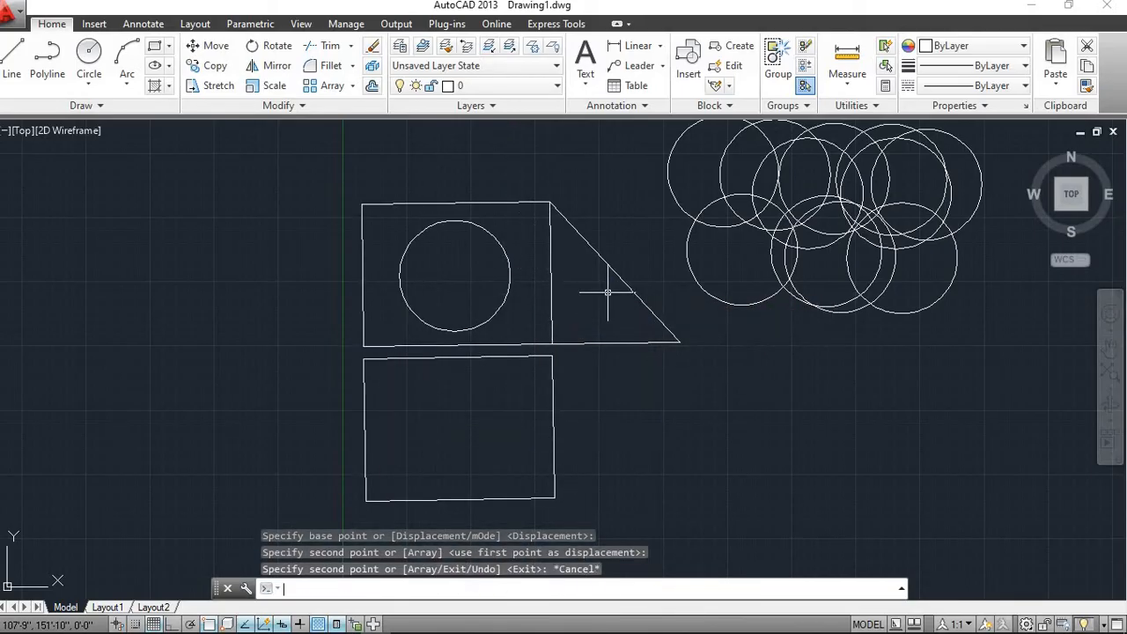
Examine the copied rectangle, both figures and the circle groups at several zoom levels.
{"action": "scroll", "coordinate": [608, 293], "scroll_direction": "down", "scroll_amount": 3}
{"action": "scroll", "coordinate": [610, 289], "scroll_direction": "up", "scroll_amount": 3}
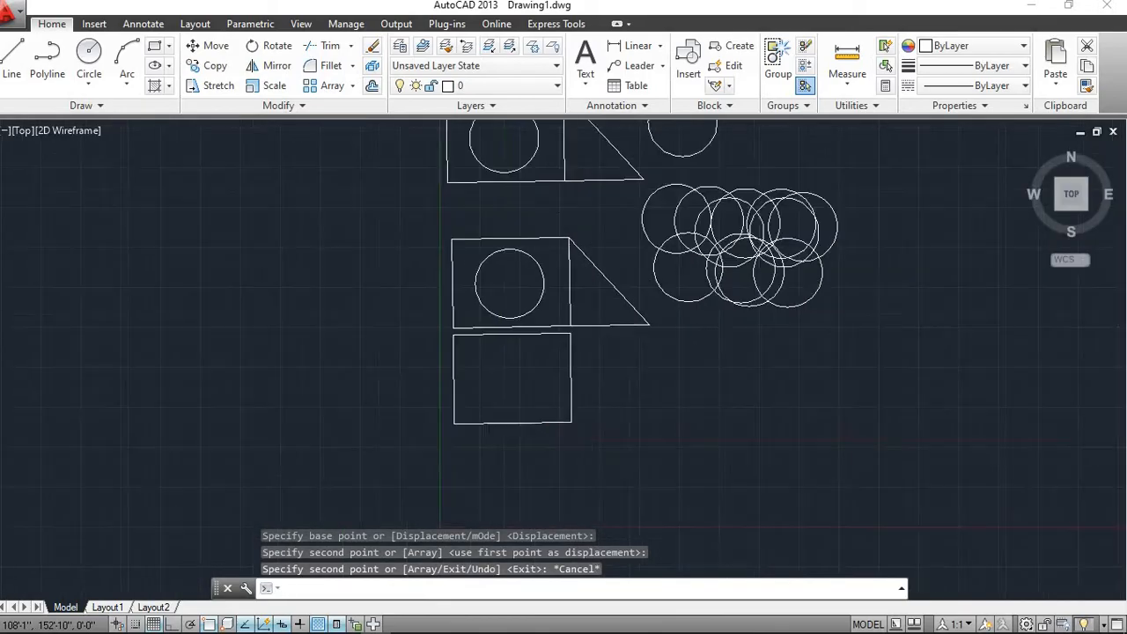
{"action": "middle_click_drag", "start_coordinate": [607, 262], "coordinate": [514, 389]}
{"action": "scroll", "coordinate": [506, 386], "scroll_direction": "down", "scroll_amount": 4}
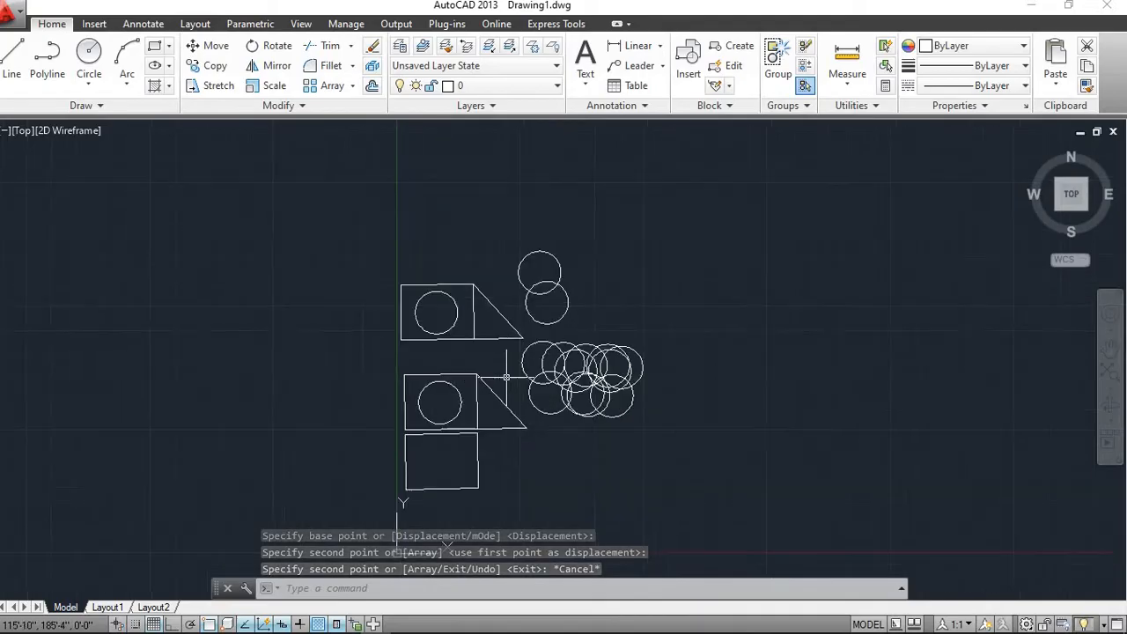
{"action": "scroll", "coordinate": [506, 377], "scroll_direction": "up", "scroll_amount": 4}
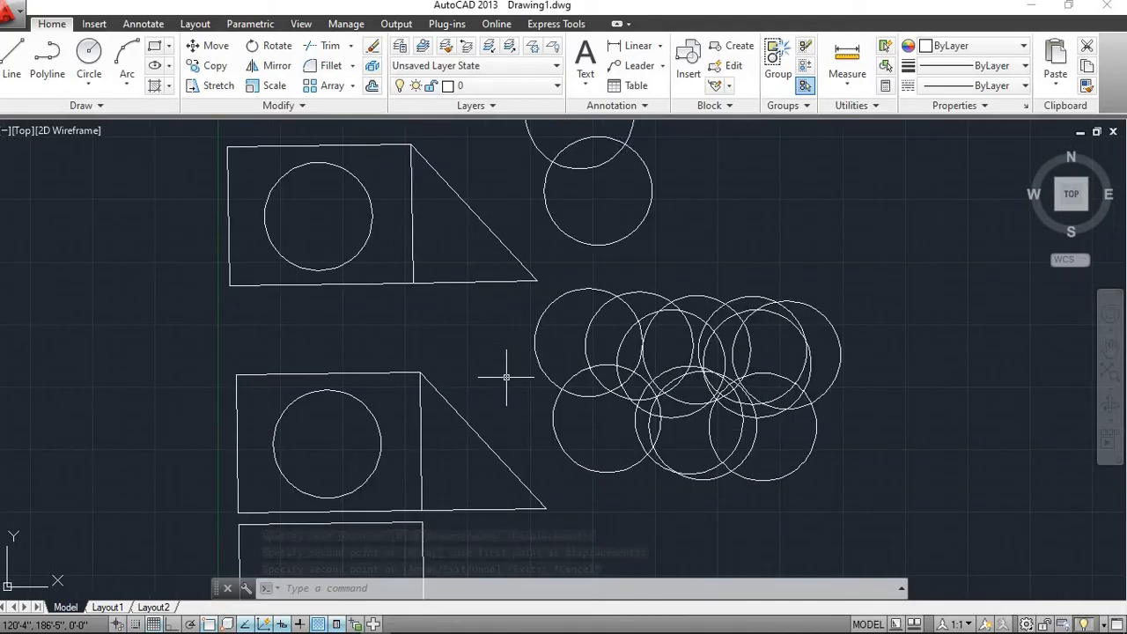
{"action": "scroll", "coordinate": [507, 370], "scroll_direction": "down", "scroll_amount": 4}
{"action": "scroll", "coordinate": [507, 364], "scroll_direction": "up", "scroll_amount": 5}
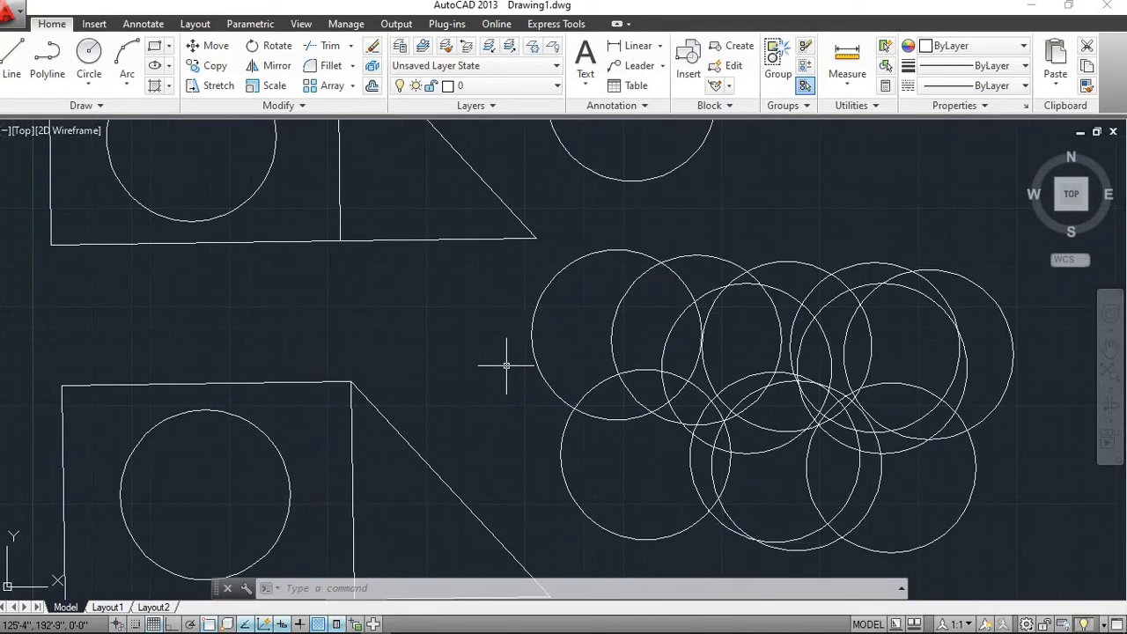
{"action": "scroll", "coordinate": [489, 400], "scroll_direction": "down", "scroll_amount": 2}
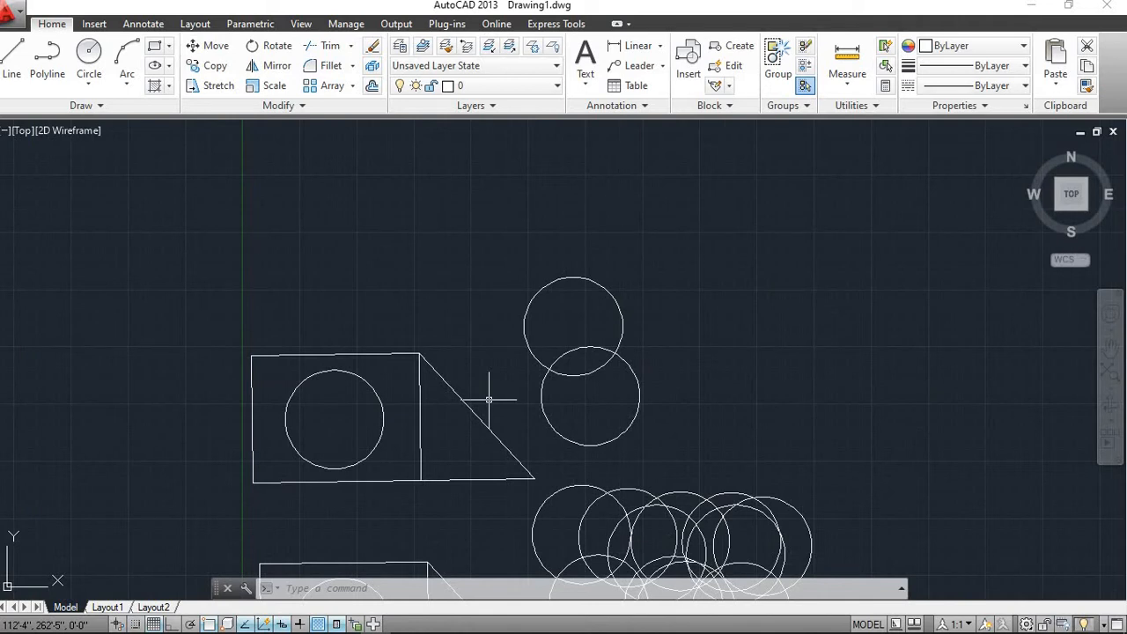
{"action": "scroll", "coordinate": [488, 400], "scroll_direction": "down", "scroll_amount": 4}
{"action": "scroll", "coordinate": [489, 399], "scroll_direction": "up", "scroll_amount": 6}
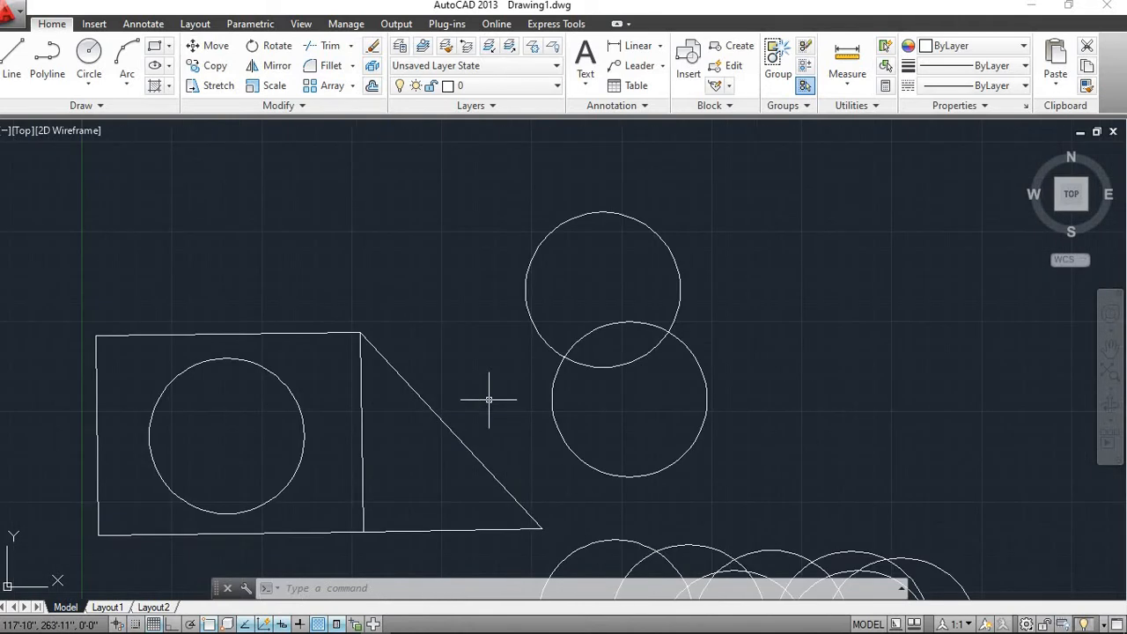
{"action": "scroll", "coordinate": [445, 403], "scroll_direction": "down", "scroll_amount": 2}
Move the upper figure with its circle and the two overlapping circles beside it farther upward, using a base point on the rectangle's upper edge.
{"action": "middle_click_drag", "start_coordinate": [448, 397], "coordinate": [504, 374]}
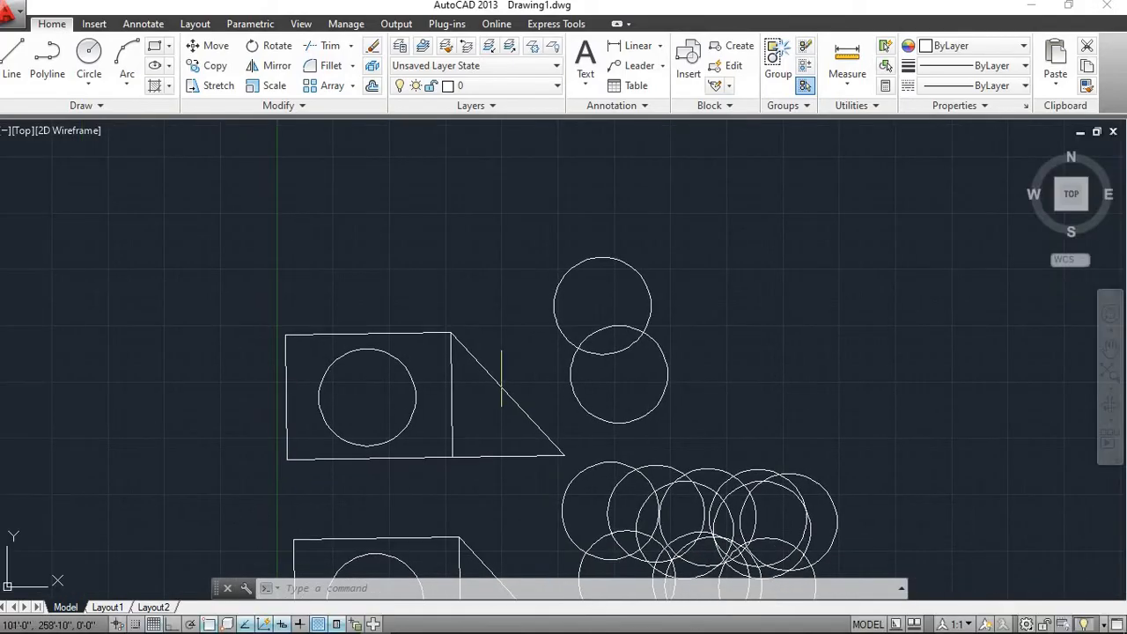
{"action": "left_click", "coordinate": [577, 457]}
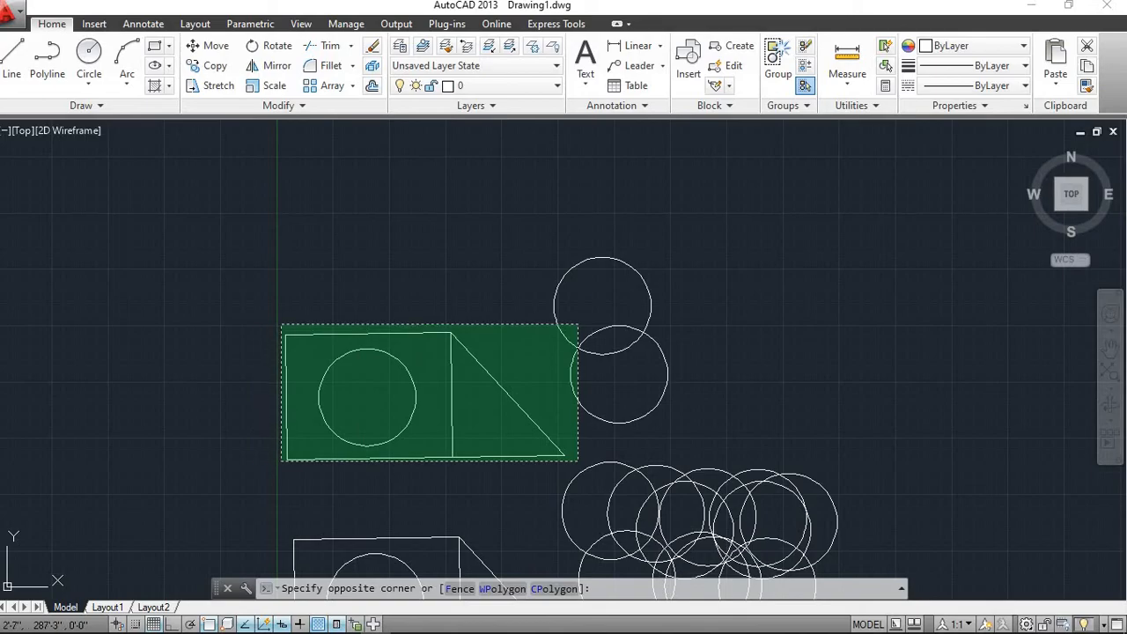
{"action": "left_click", "coordinate": [283, 324]}
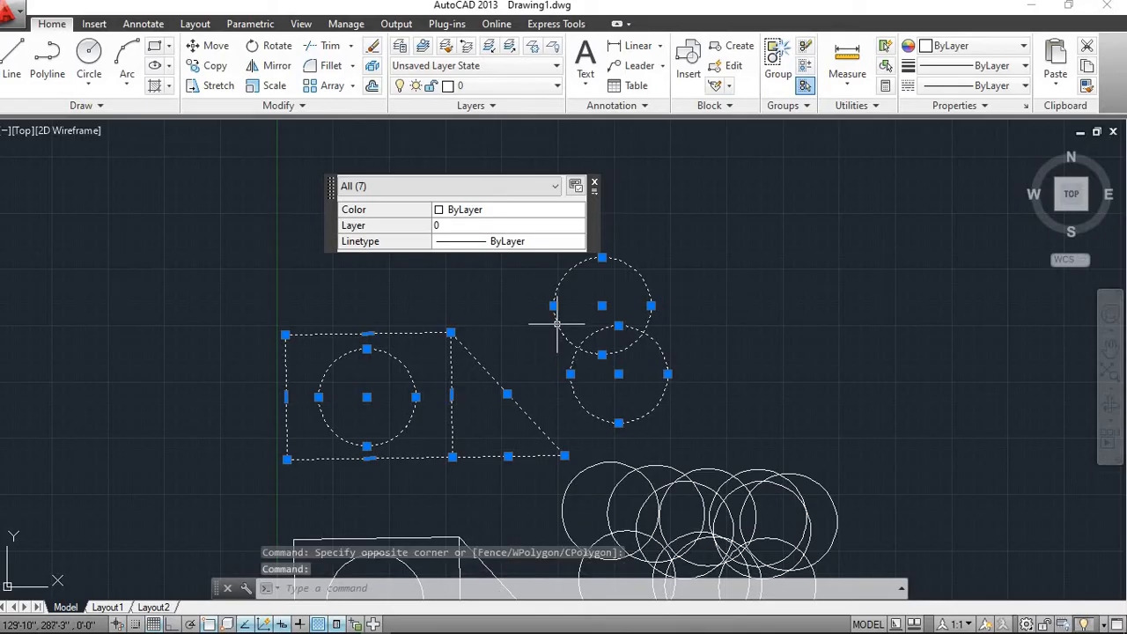
{"action": "scroll", "coordinate": [557, 324], "scroll_direction": "up", "scroll_amount": 2}
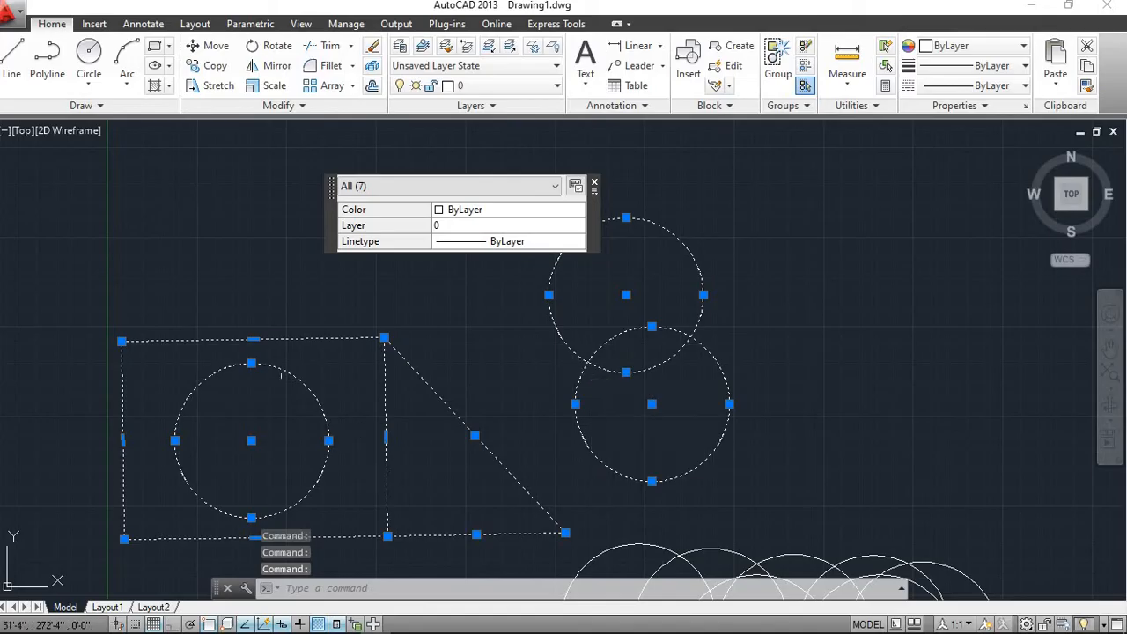
{"action": "left_click", "coordinate": [215, 50]}
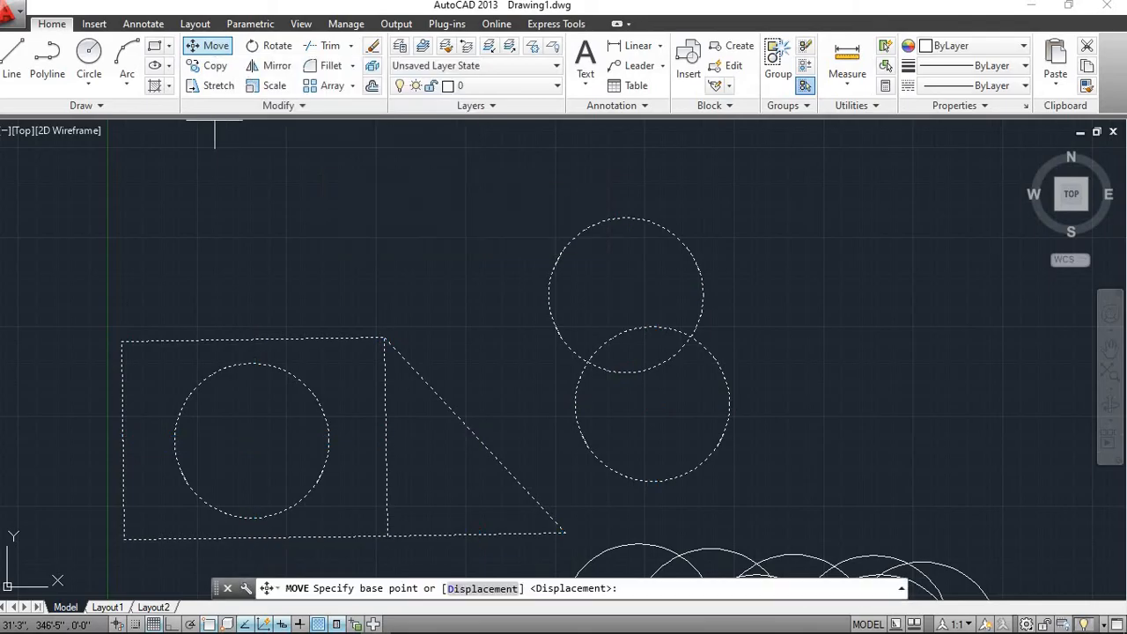
{"action": "left_click", "coordinate": [334, 337]}
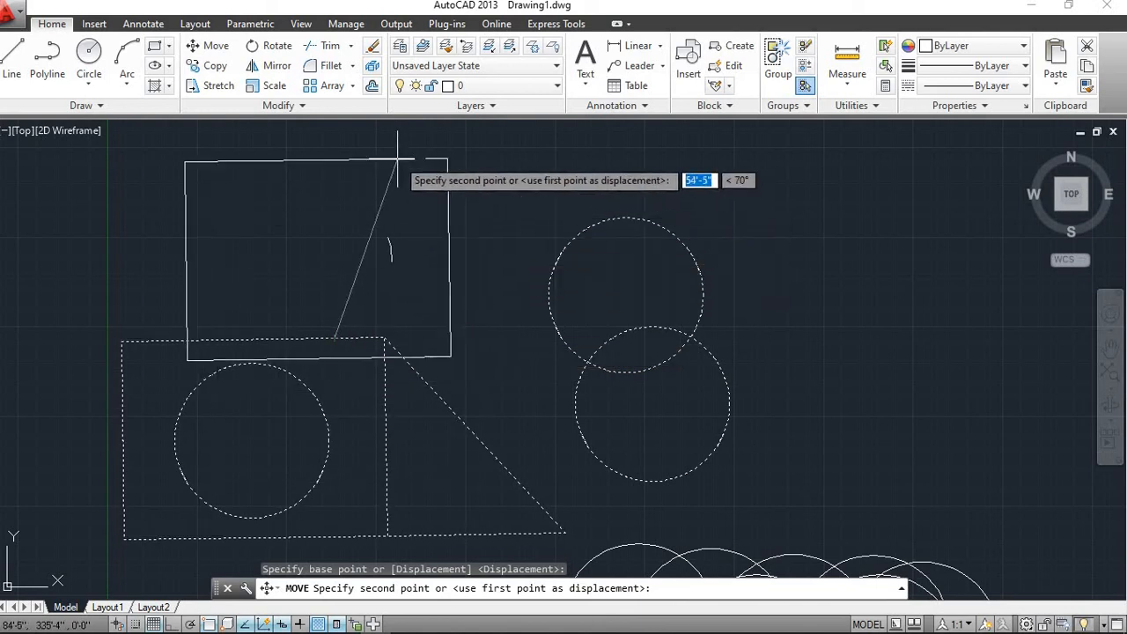
{"action": "scroll", "coordinate": [401, 155], "scroll_direction": "down", "scroll_amount": 2}
{"action": "middle_click_drag", "start_coordinate": [396, 198], "coordinate": [396, 356]}
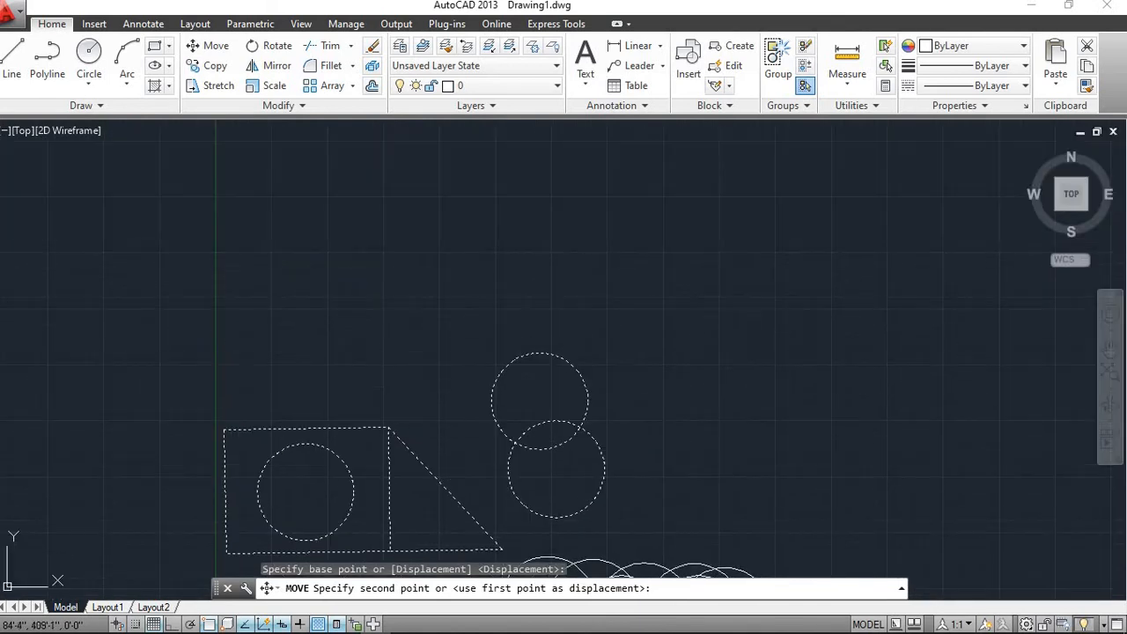
{"action": "left_click", "coordinate": [383, 249]}
{"action": "scroll", "coordinate": [385, 296], "scroll_direction": "down", "scroll_amount": 2}
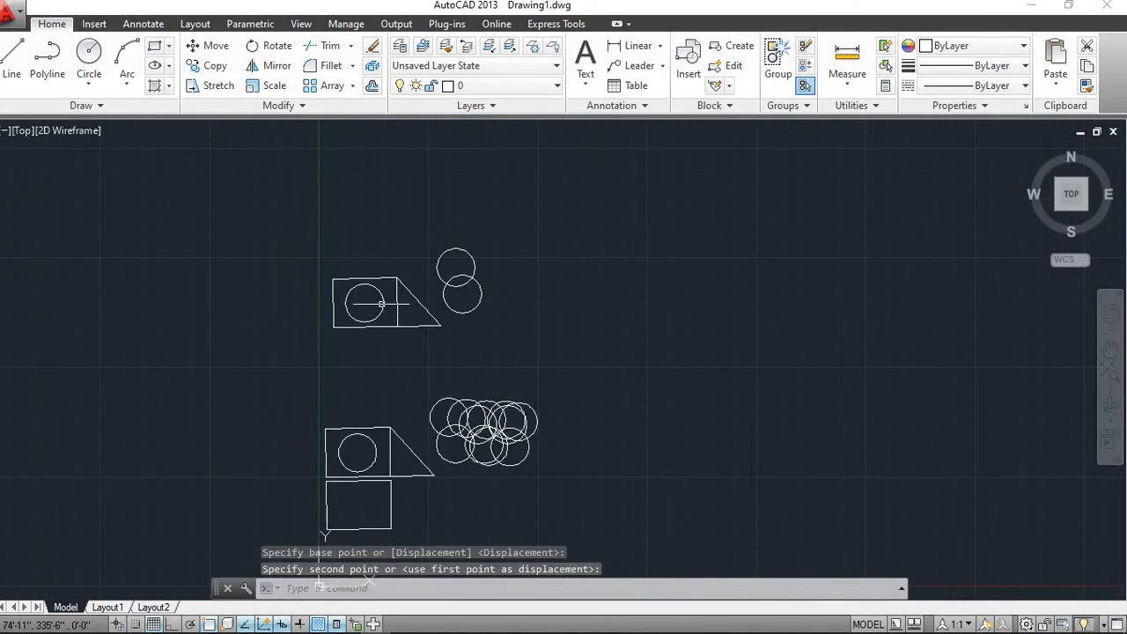
Examine the moved figure and the circle inside its rectangle at several zoom levels.
{"action": "scroll", "coordinate": [382, 259], "scroll_direction": "up", "scroll_amount": 7}
{"action": "scroll", "coordinate": [382, 259], "scroll_direction": "down", "scroll_amount": 3}
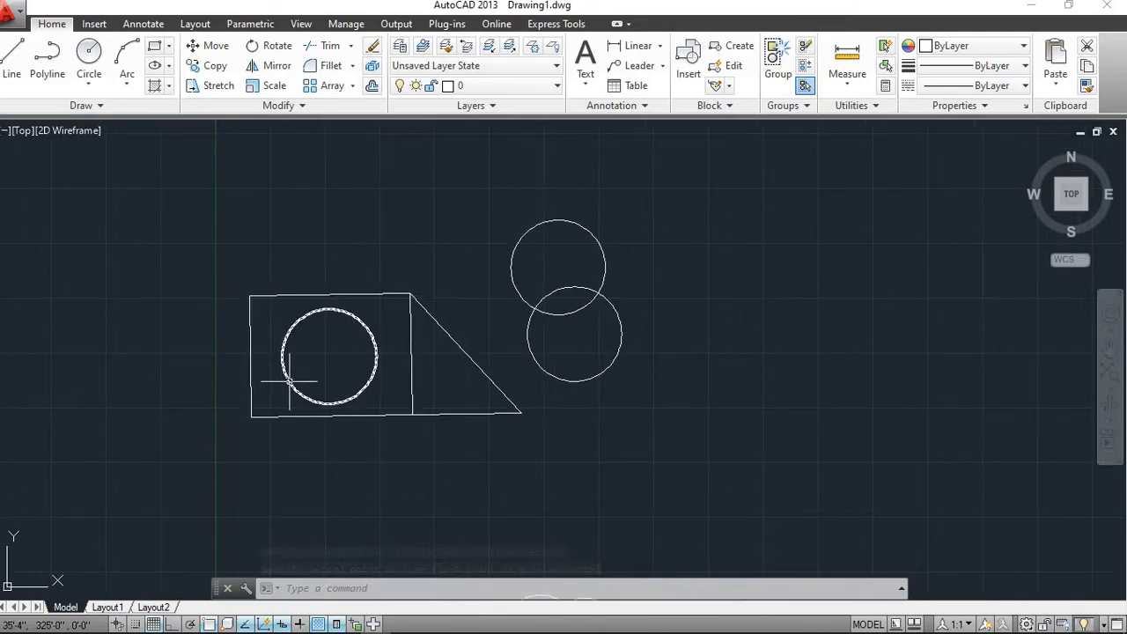
{"action": "mouse_move", "coordinate": [289, 381]}
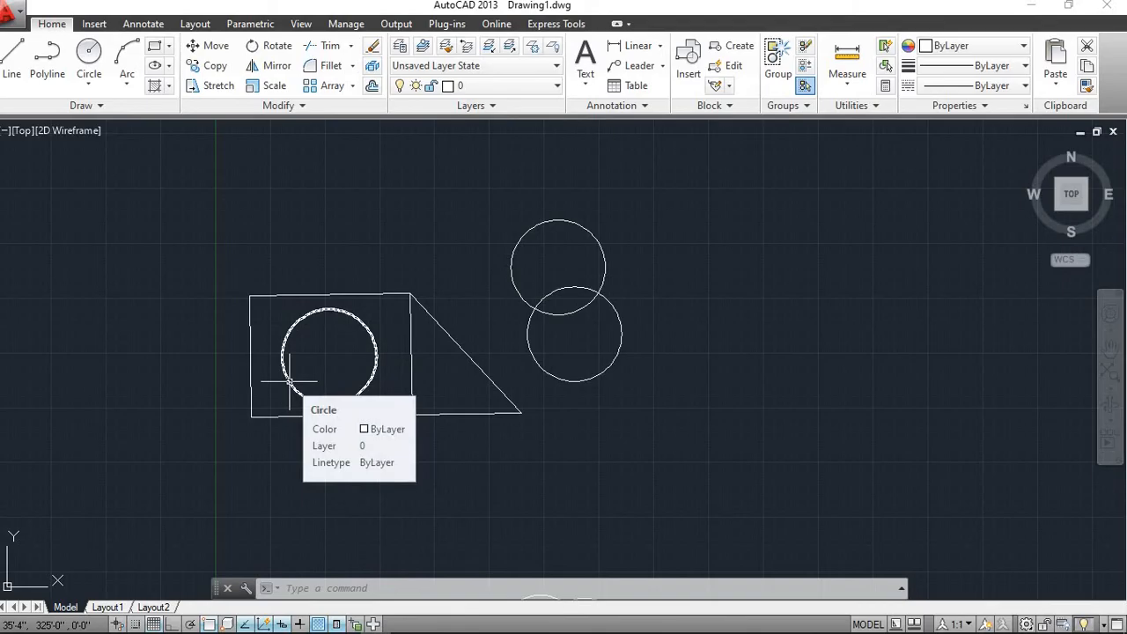
{"action": "scroll", "coordinate": [289, 381], "scroll_direction": "down", "scroll_amount": 2}
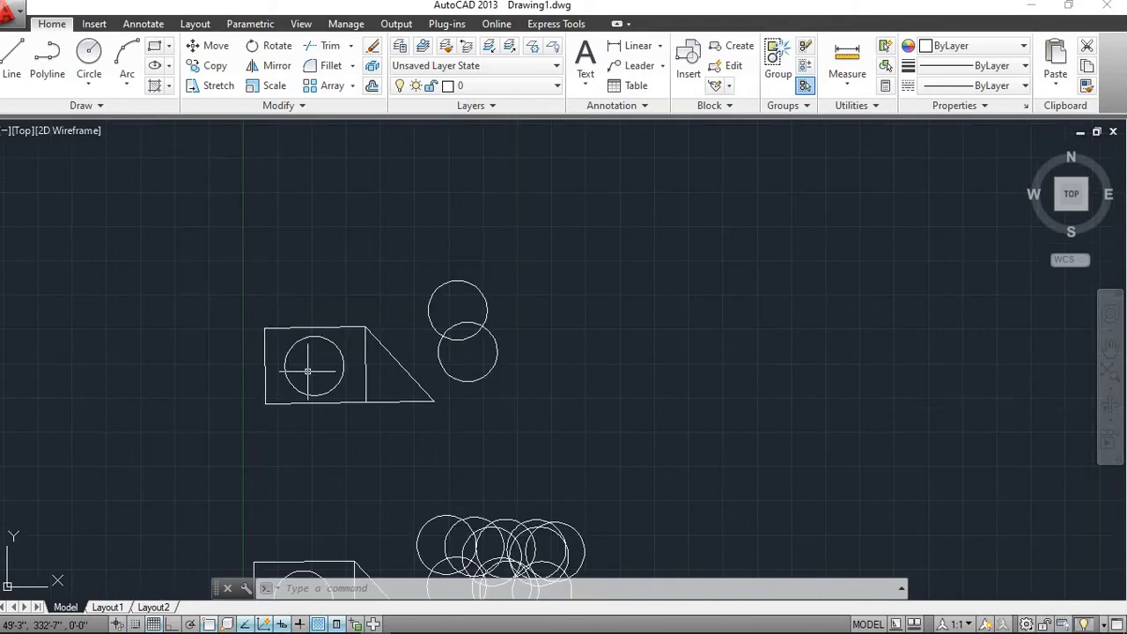
{"action": "scroll", "coordinate": [307, 371], "scroll_direction": "up", "scroll_amount": 5}
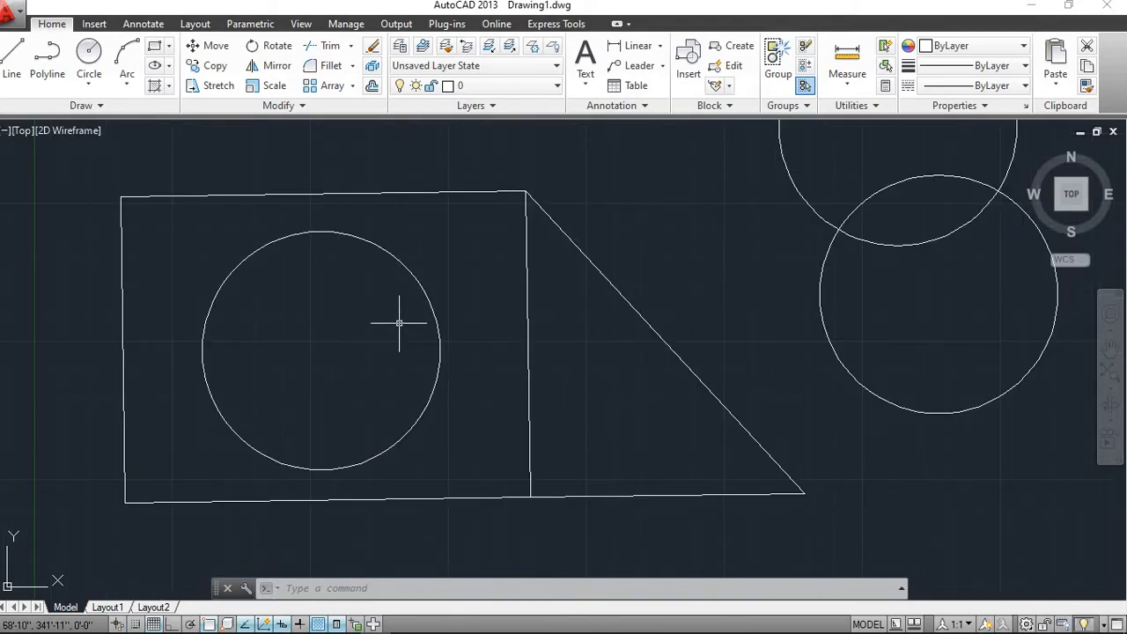
{"action": "scroll", "coordinate": [399, 323], "scroll_direction": "up", "scroll_amount": 2}
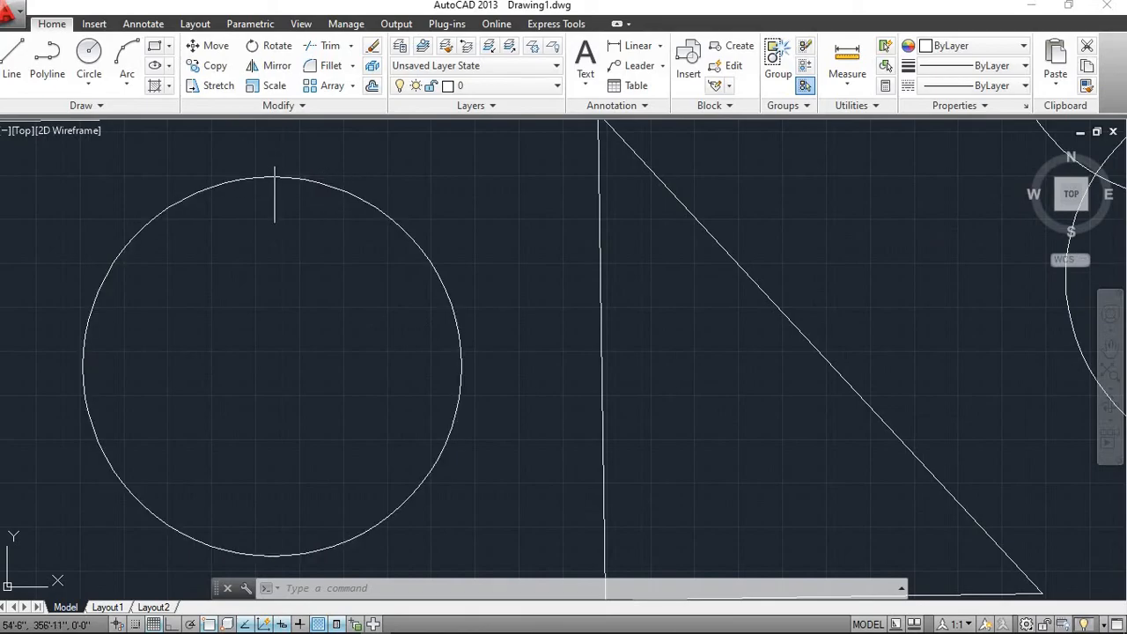
{"action": "scroll", "coordinate": [273, 194], "scroll_direction": "down", "scroll_amount": 2}
{"action": "scroll", "coordinate": [275, 197], "scroll_direction": "up", "scroll_amount": 2}
{"action": "scroll", "coordinate": [275, 197], "scroll_direction": "down", "scroll_amount": 2}
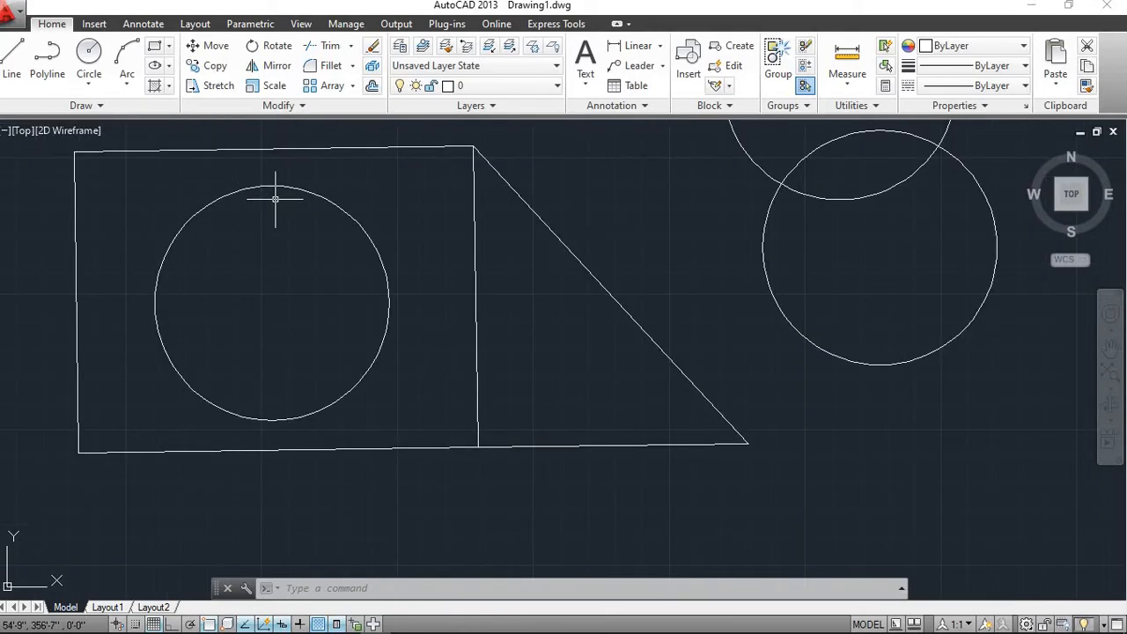
Move the circle out of the upper figure's rectangle to just below the figure, using a base point on the circle's edge.
{"action": "scroll", "coordinate": [274, 197], "scroll_direction": "up", "scroll_amount": 2}
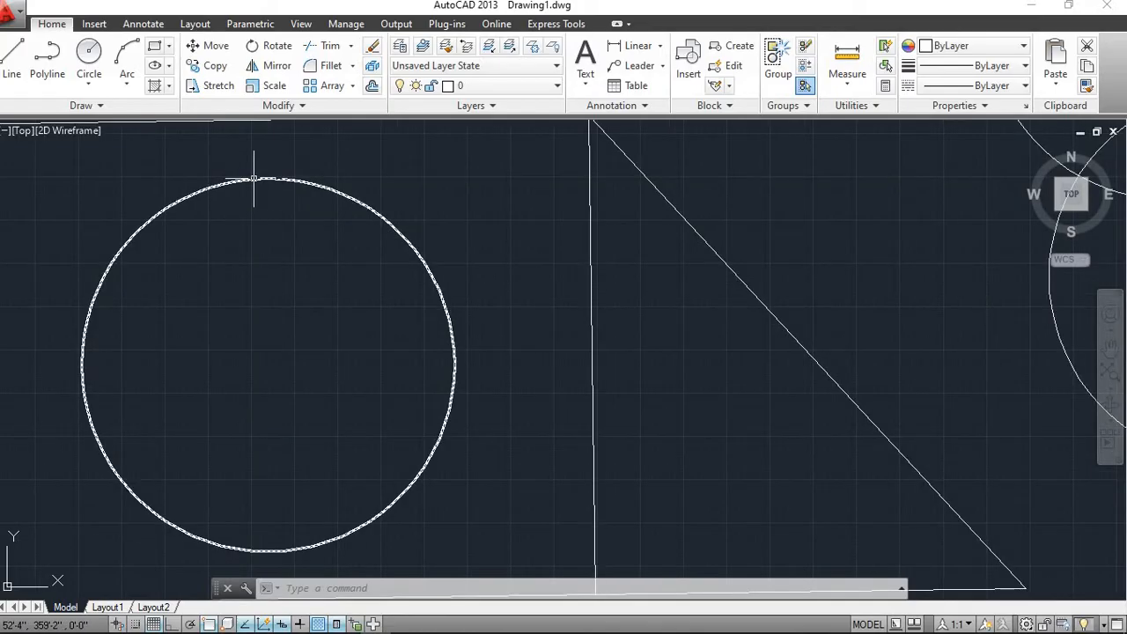
{"action": "left_click", "coordinate": [253, 179]}
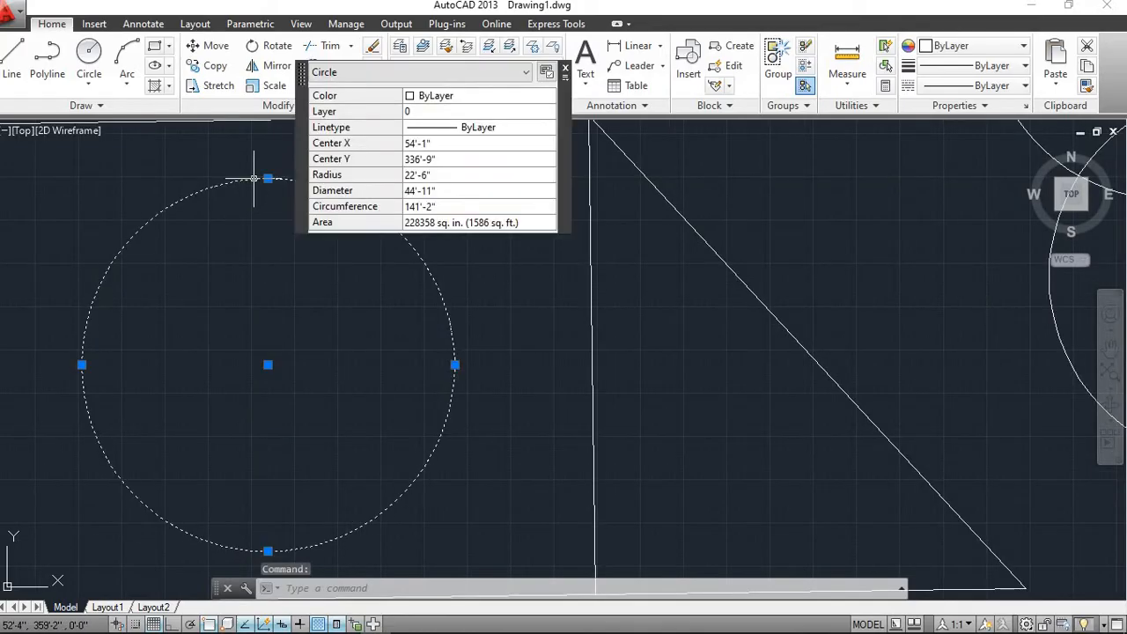
{"action": "left_click", "coordinate": [211, 49]}
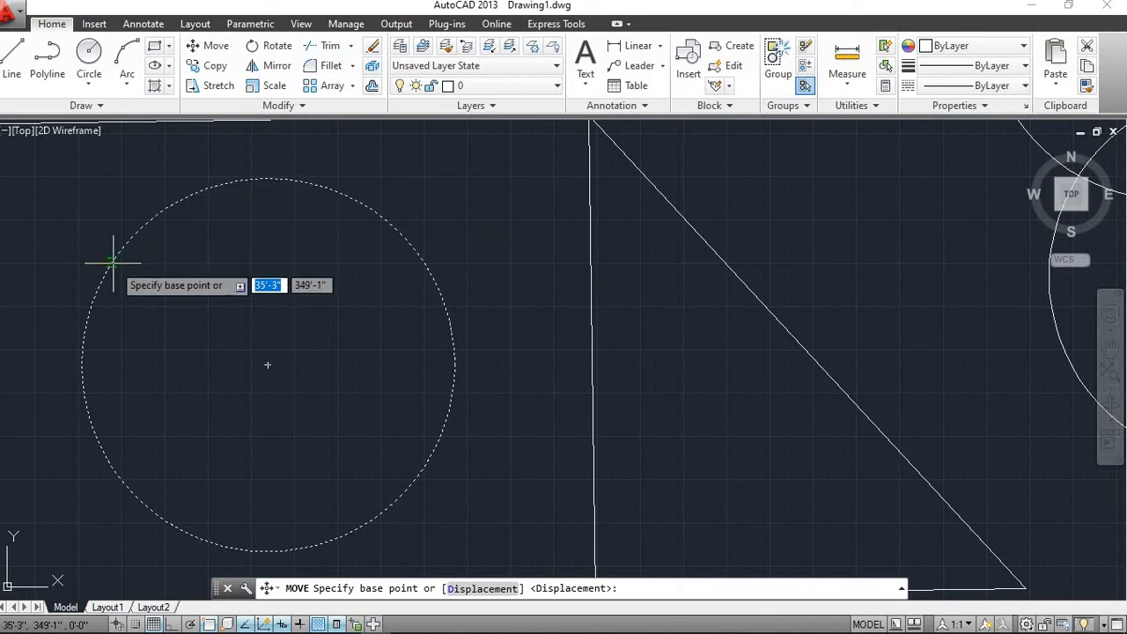
{"action": "left_click", "coordinate": [110, 262]}
{"action": "scroll", "coordinate": [227, 308], "scroll_direction": "down", "scroll_amount": 4}
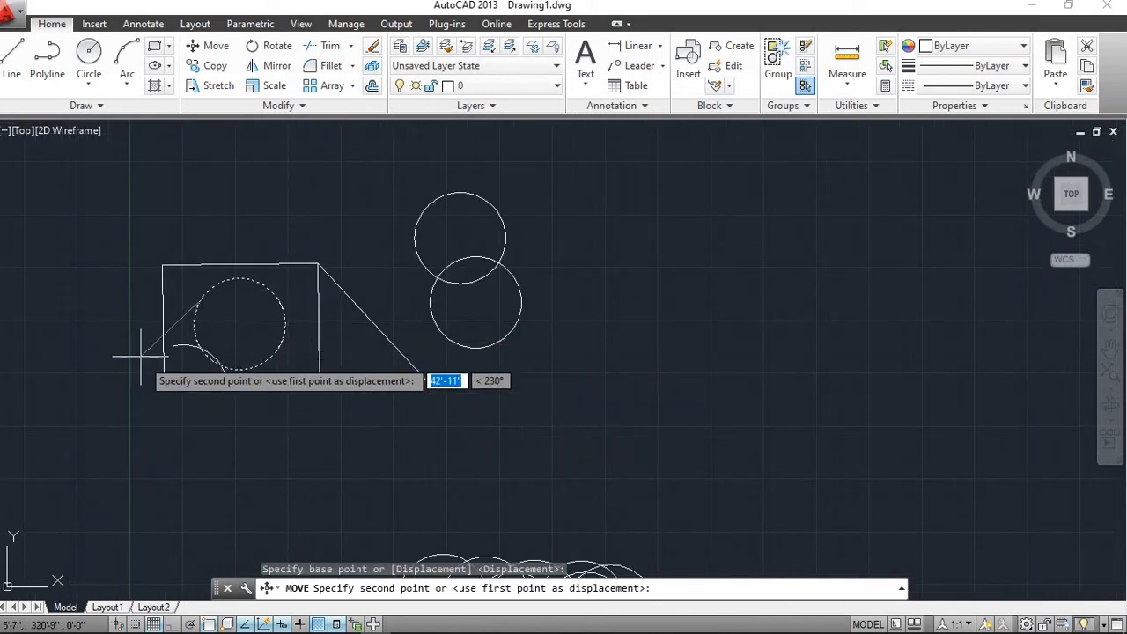
{"action": "left_click", "coordinate": [239, 431]}
{"action": "scroll", "coordinate": [265, 419], "scroll_direction": "down", "scroll_amount": 5}
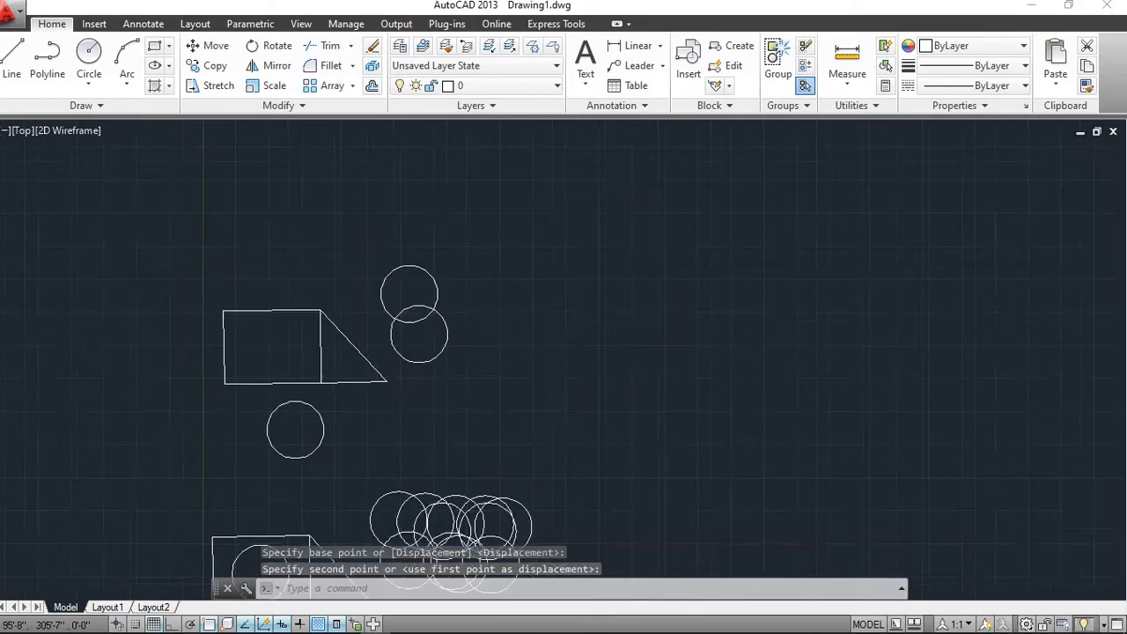
Examine the relocated circle and the figure above it at several zoom levels.
{"action": "scroll", "coordinate": [320, 377], "scroll_direction": "up", "scroll_amount": 4}
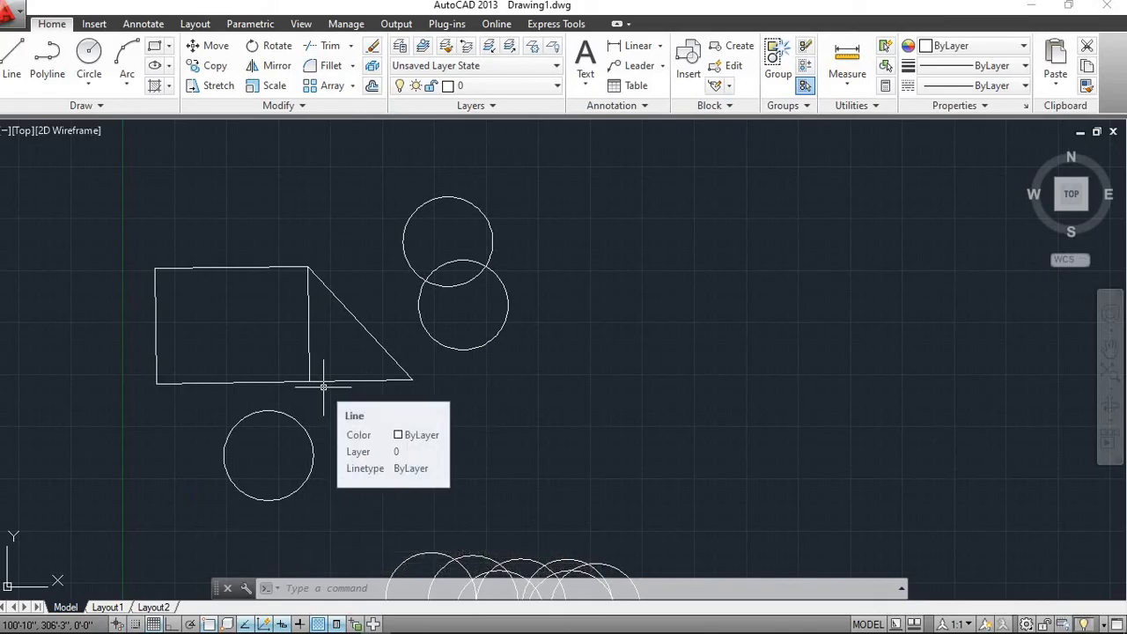
{"action": "scroll", "coordinate": [324, 387], "scroll_direction": "down", "scroll_amount": 1}
{"action": "scroll", "coordinate": [332, 389], "scroll_direction": "up", "scroll_amount": 1}
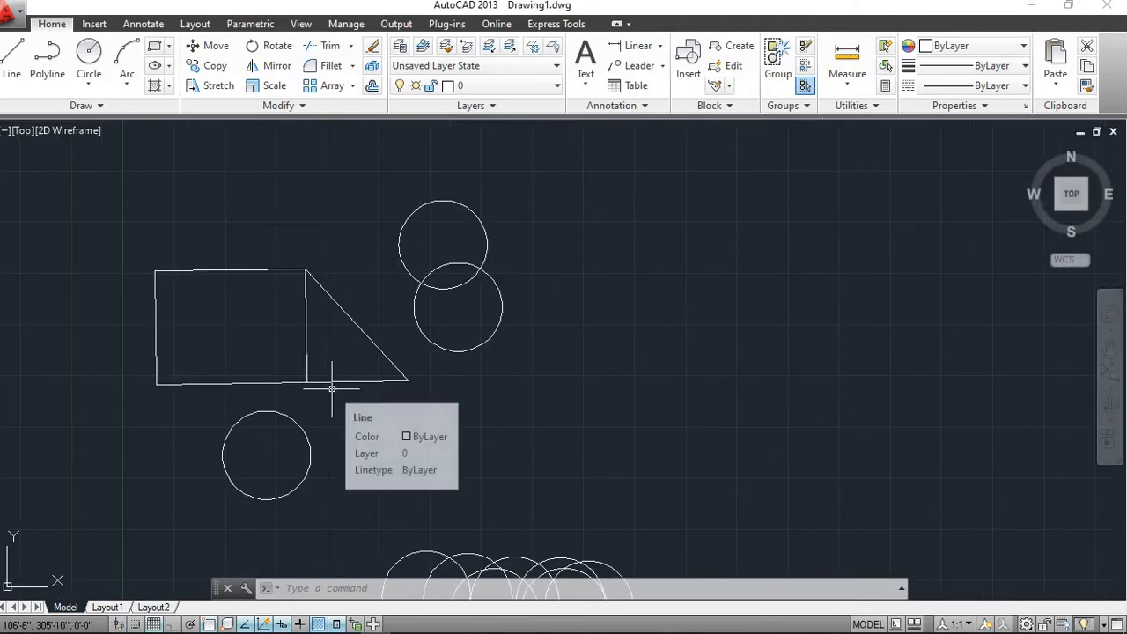
{"action": "scroll", "coordinate": [299, 264], "scroll_direction": "down", "scroll_amount": 1}
{"action": "scroll", "coordinate": [331, 231], "scroll_direction": "up", "scroll_amount": 1}
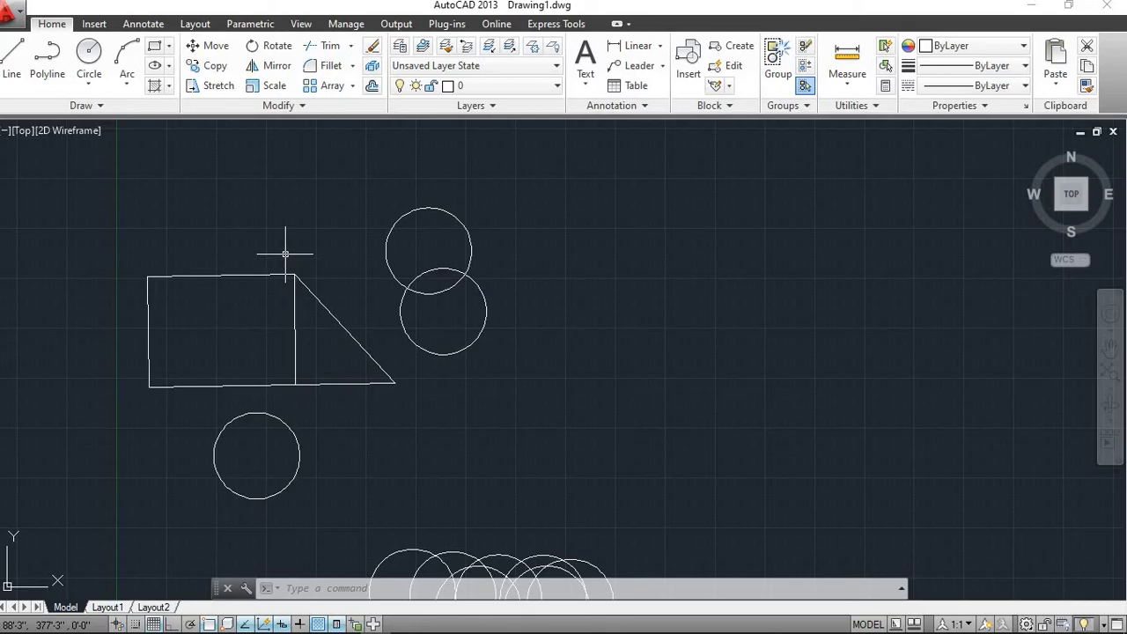
{"action": "scroll", "coordinate": [285, 254], "scroll_direction": "up", "scroll_amount": 4}
{"action": "scroll", "coordinate": [285, 254], "scroll_direction": "down", "scroll_amount": 2}
{"action": "mouse_move", "coordinate": [285, 253]}
{"action": "middle_mouse_down"}
{"action": "mouse_move", "coordinate": [415, 273]}
{"action": "mouse_move", "coordinate": [468, 266]}
{"action": "middle_mouse_up"}
{"action": "left_click", "coordinate": [666, 495]}
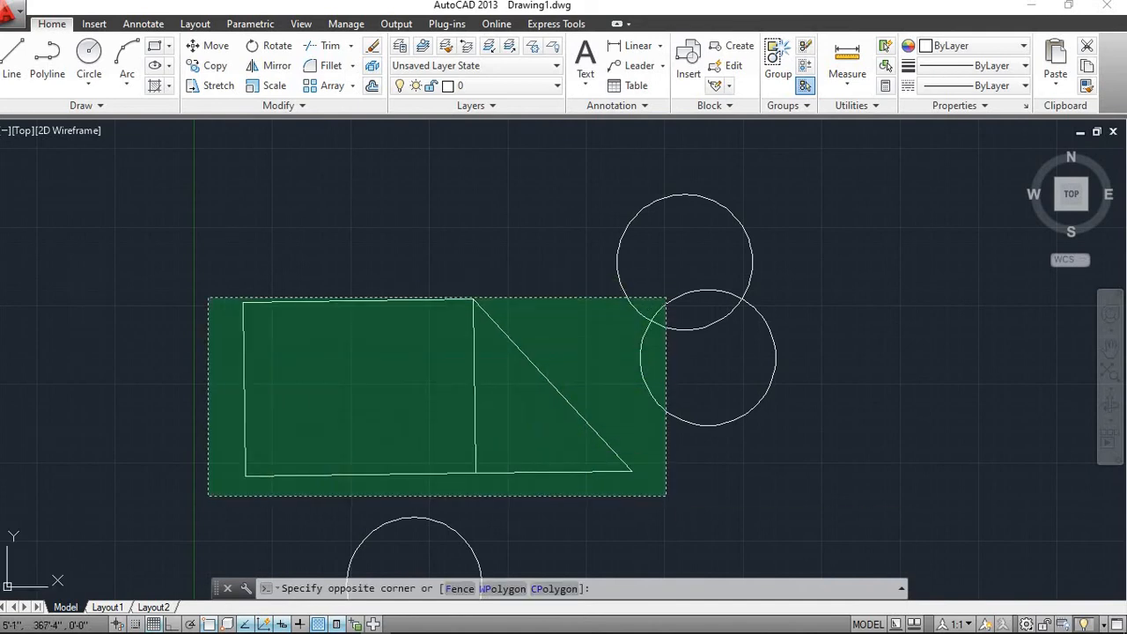
{"action": "left_click", "coordinate": [218, 254]}
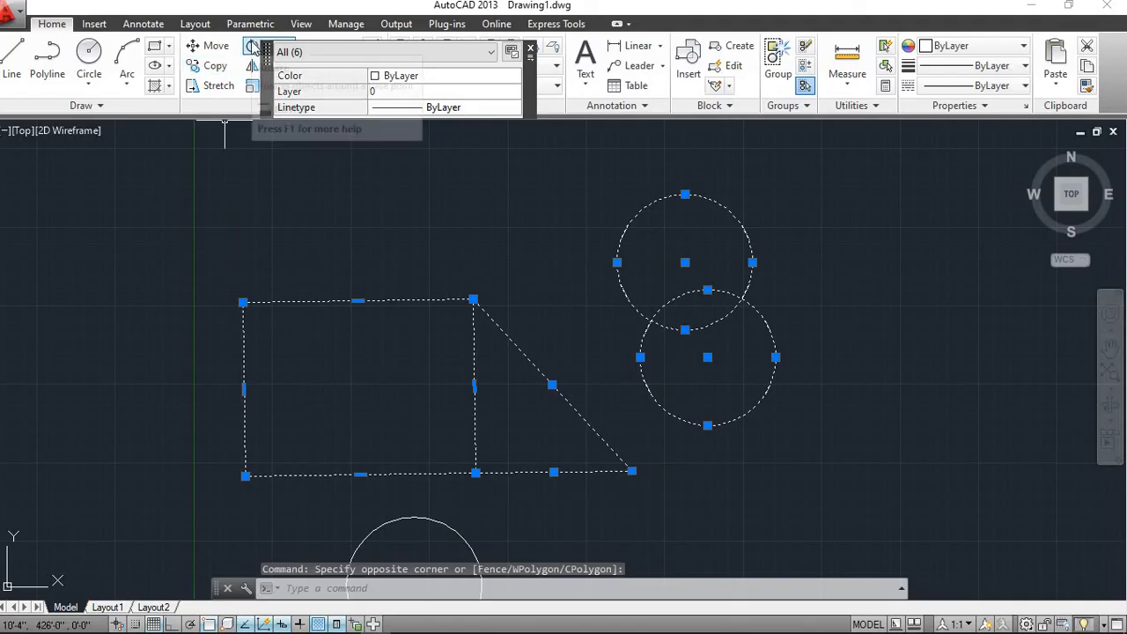
{"action": "left_click", "coordinate": [252, 48]}
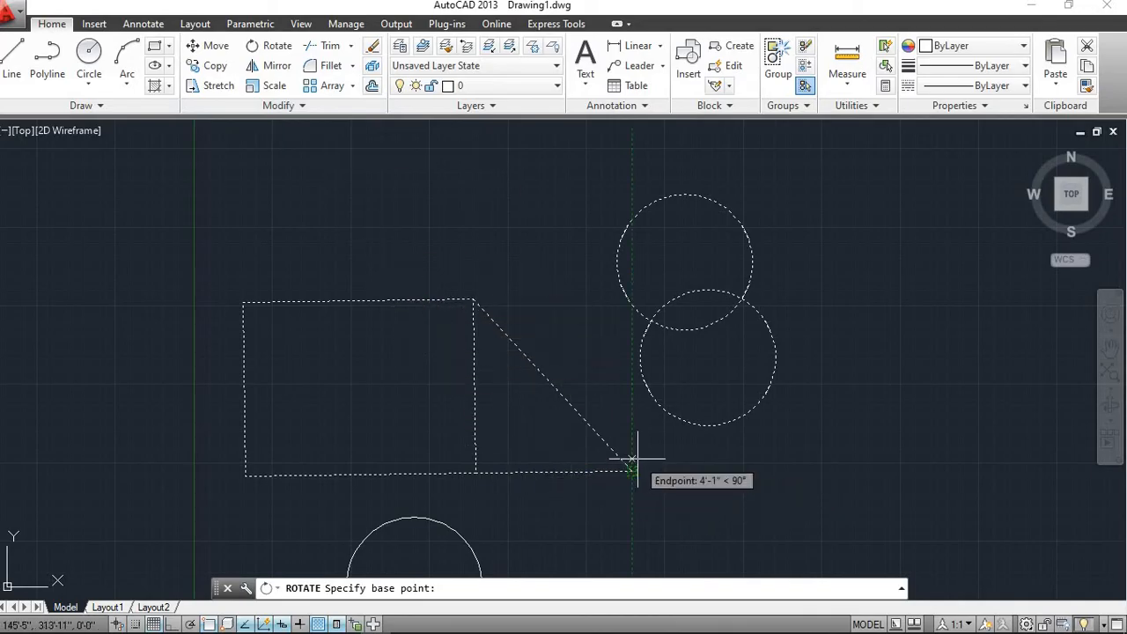
{"action": "scroll", "coordinate": [629, 466], "scroll_direction": "up", "scroll_amount": 2}
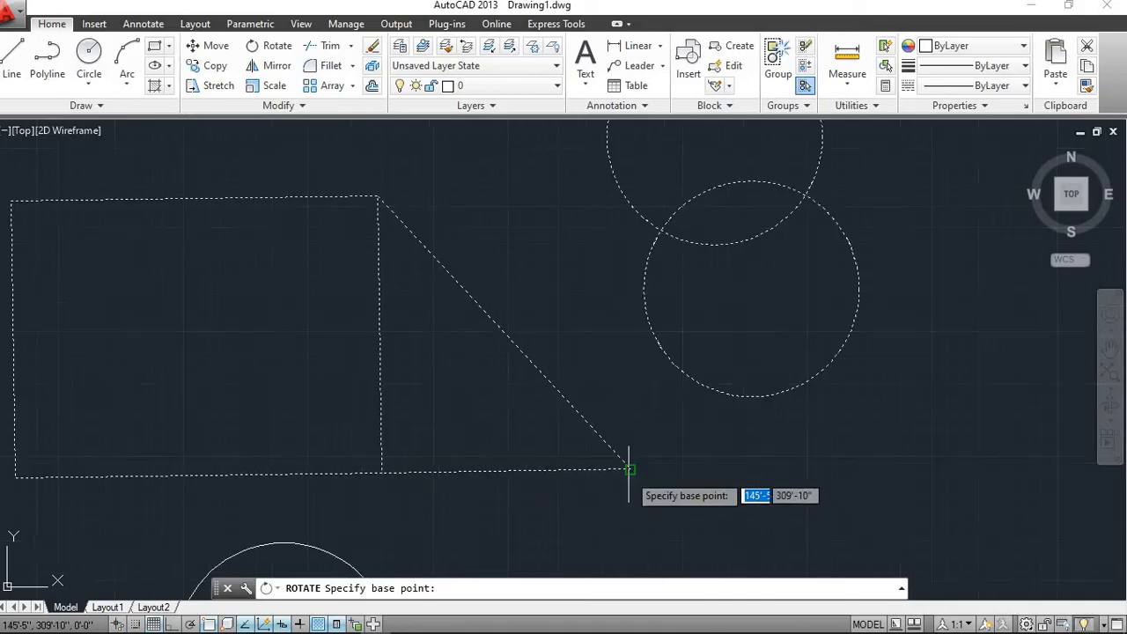
{"action": "scroll", "coordinate": [629, 467], "scroll_direction": "up", "scroll_amount": 2}
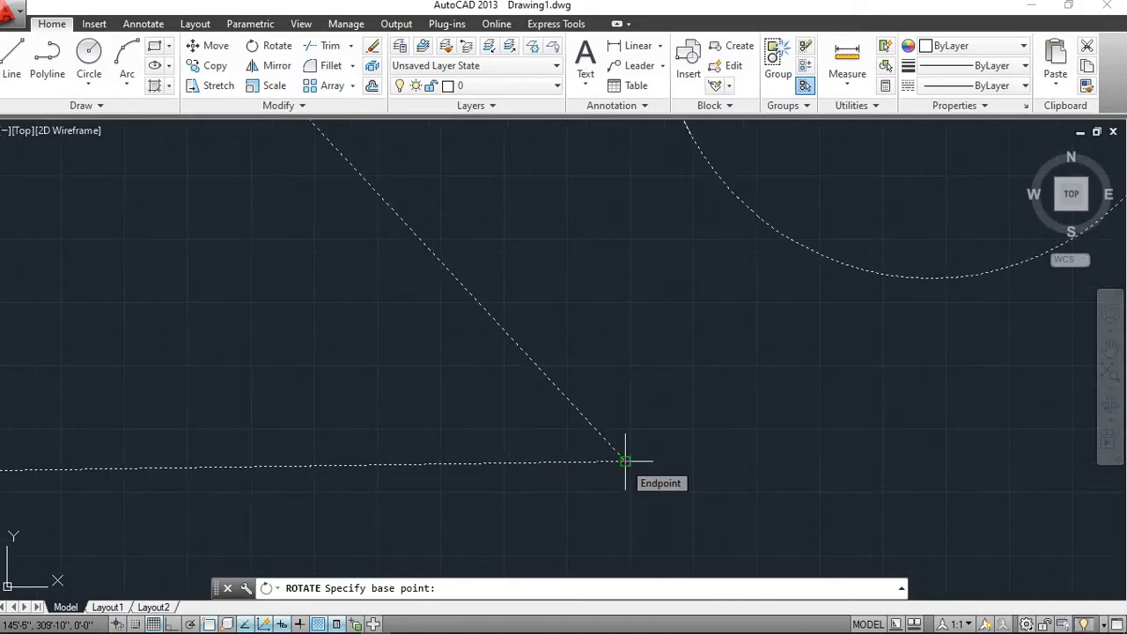
{"action": "scroll", "coordinate": [625, 460], "scroll_direction": "down", "scroll_amount": 3}
{"action": "left_click", "coordinate": [625, 460]}
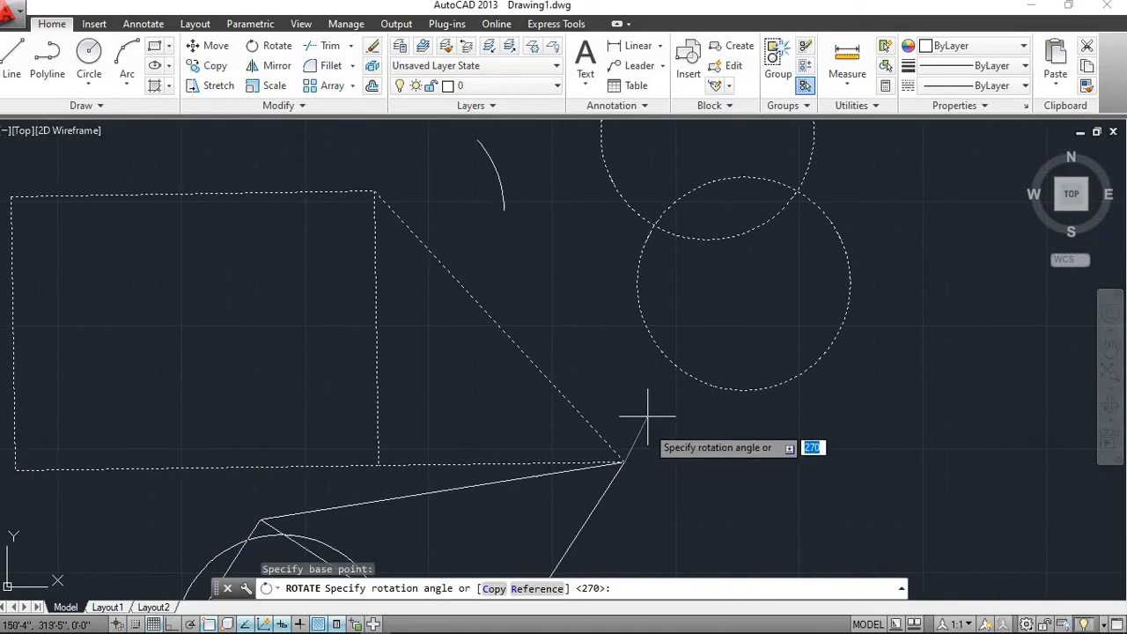
{"action": "scroll", "coordinate": [653, 374], "scroll_direction": "down", "scroll_amount": 5}
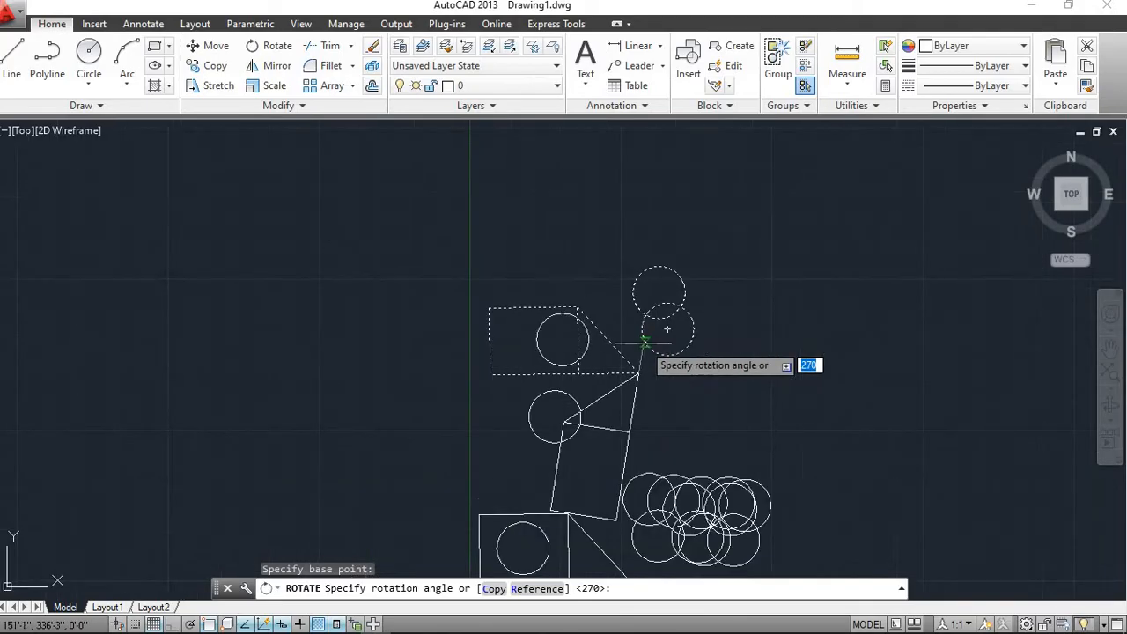
{"action": "key", "text": "Escape"}
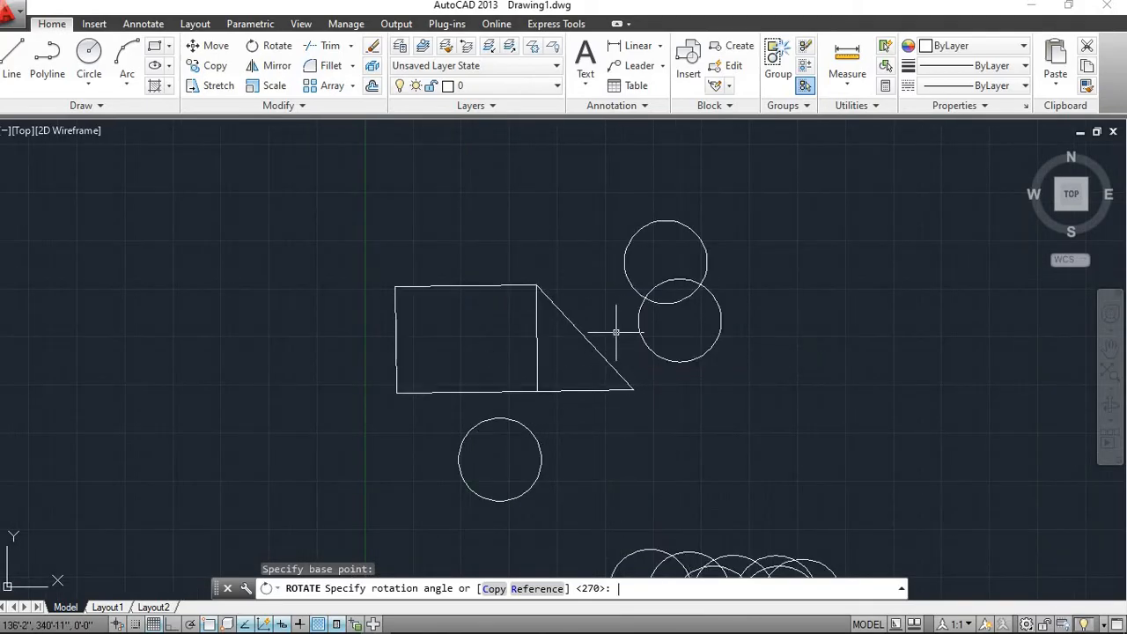
Start rotating the upper figure and its two overlapping circles, using the rectangle's upper-left corner as the base point.
{"action": "scroll", "coordinate": [413, 280], "scroll_direction": "up", "scroll_amount": 5}
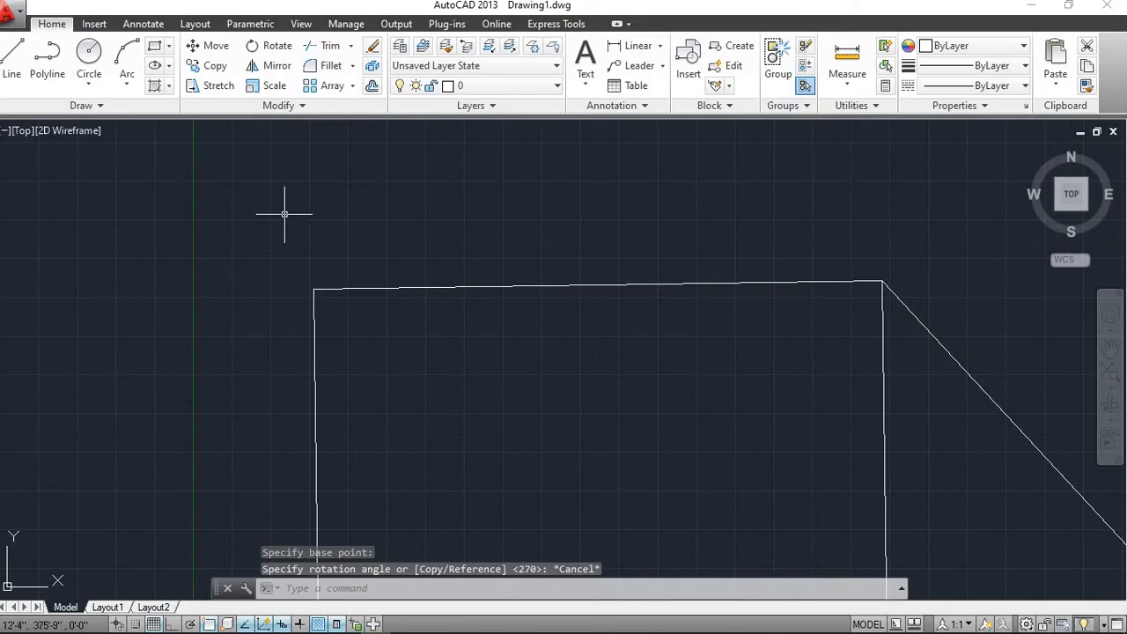
{"action": "scroll", "coordinate": [351, 289], "scroll_direction": "down", "scroll_amount": 5}
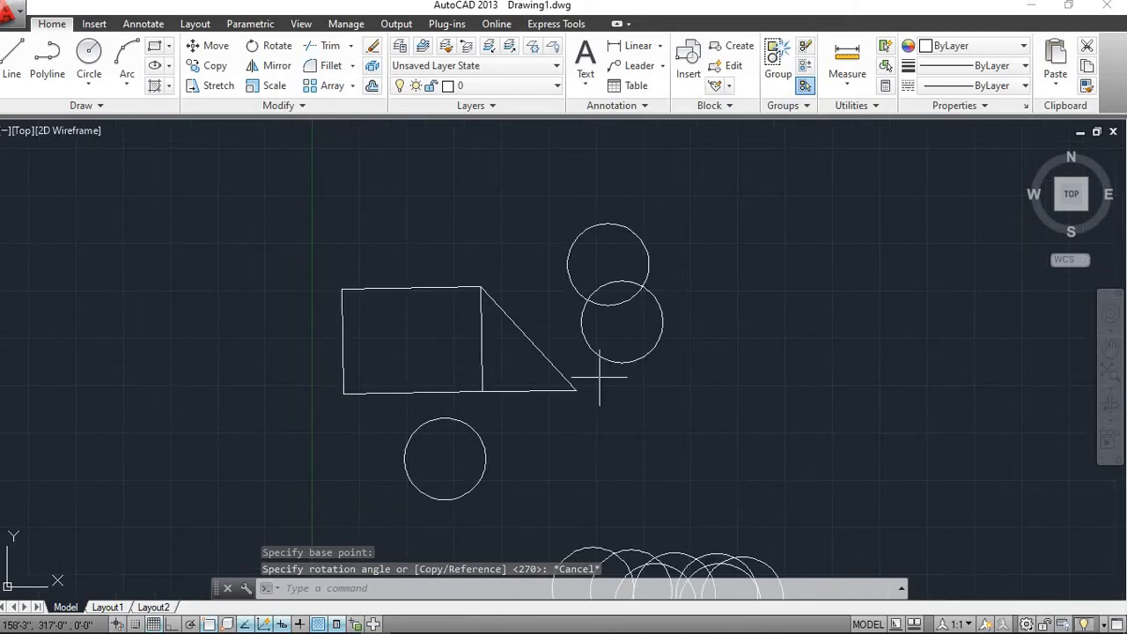
{"action": "left_click", "coordinate": [591, 416]}
{"action": "left_click", "coordinate": [294, 243]}
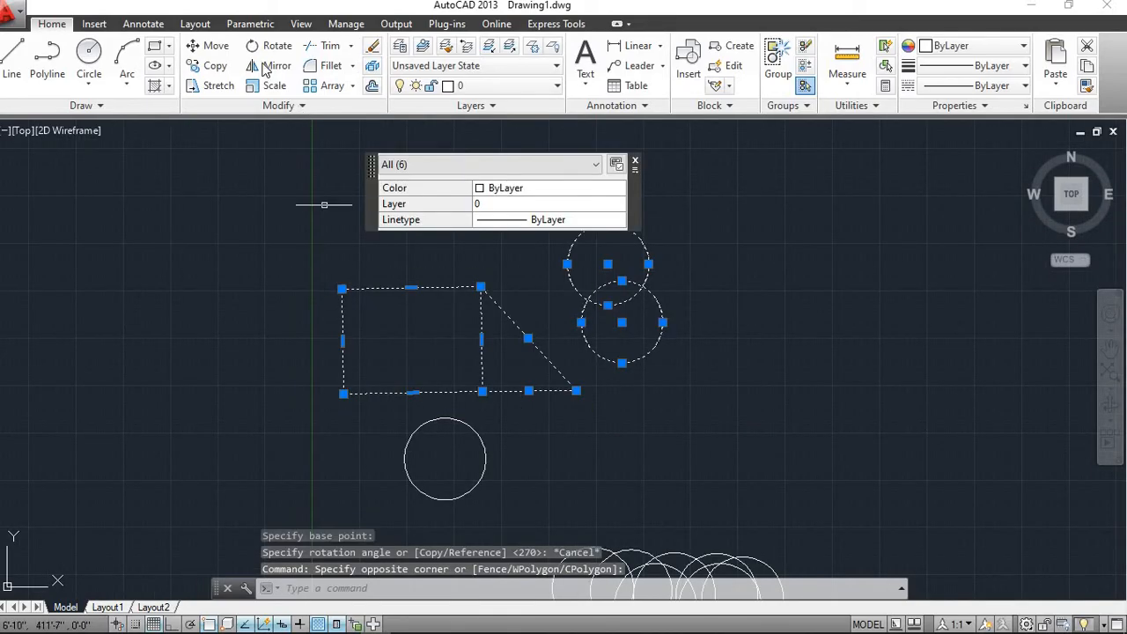
{"action": "left_click", "coordinate": [254, 53]}
{"action": "scroll", "coordinate": [339, 295], "scroll_direction": "up", "scroll_amount": 3}
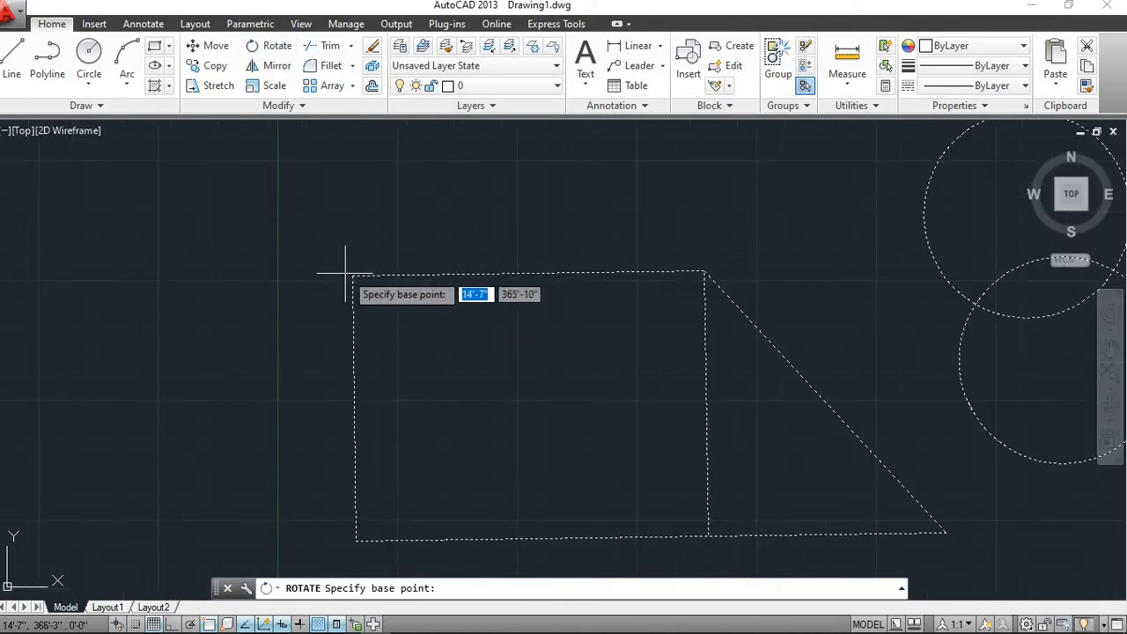
{"action": "left_click", "coordinate": [352, 276]}
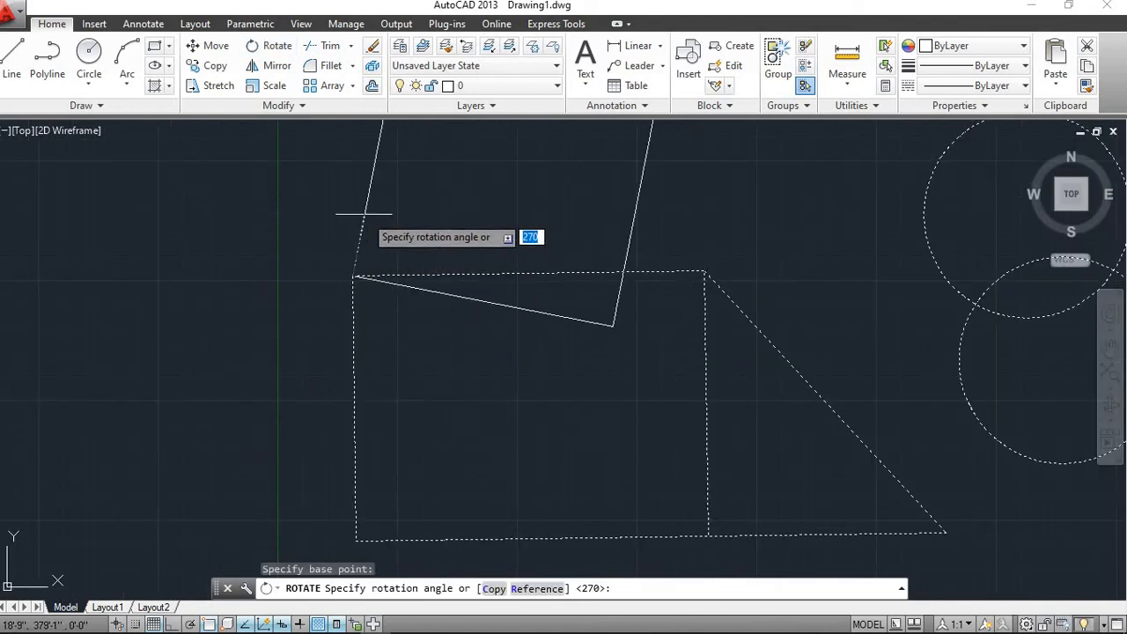
{"action": "scroll", "coordinate": [356, 260], "scroll_direction": "down", "scroll_amount": 3}
{"action": "middle_click_drag", "start_coordinate": [356, 260], "coordinate": [342, 410]}
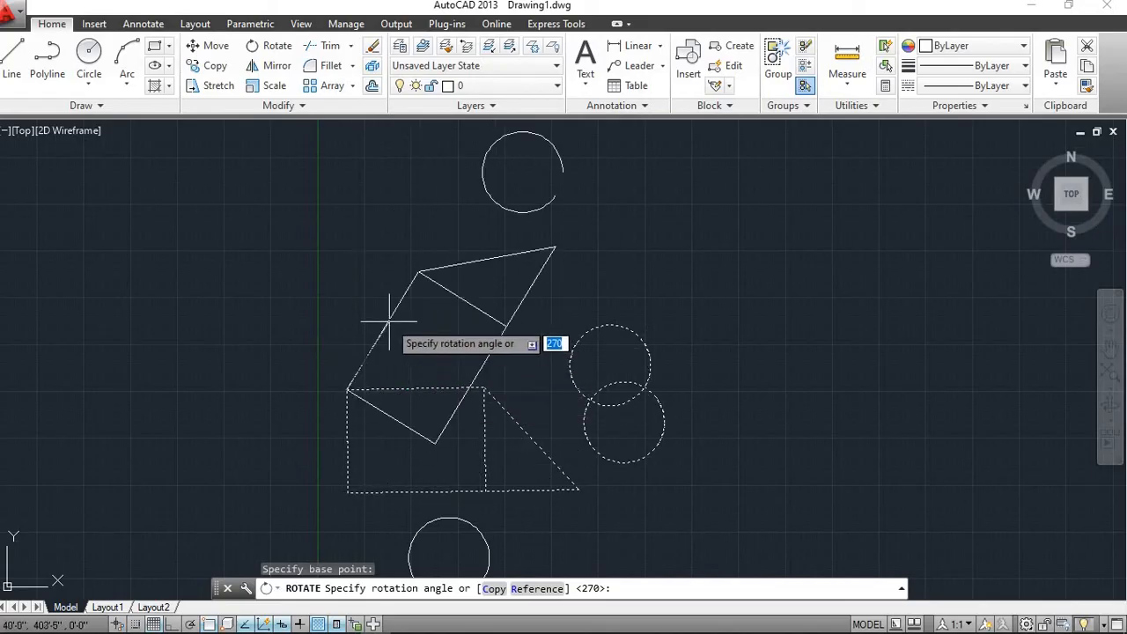
Turn on Ortho mode and complete the rotation of the figure and its two circles at 90° counterclockwise.
{"action": "left_click", "coordinate": [173, 625]}
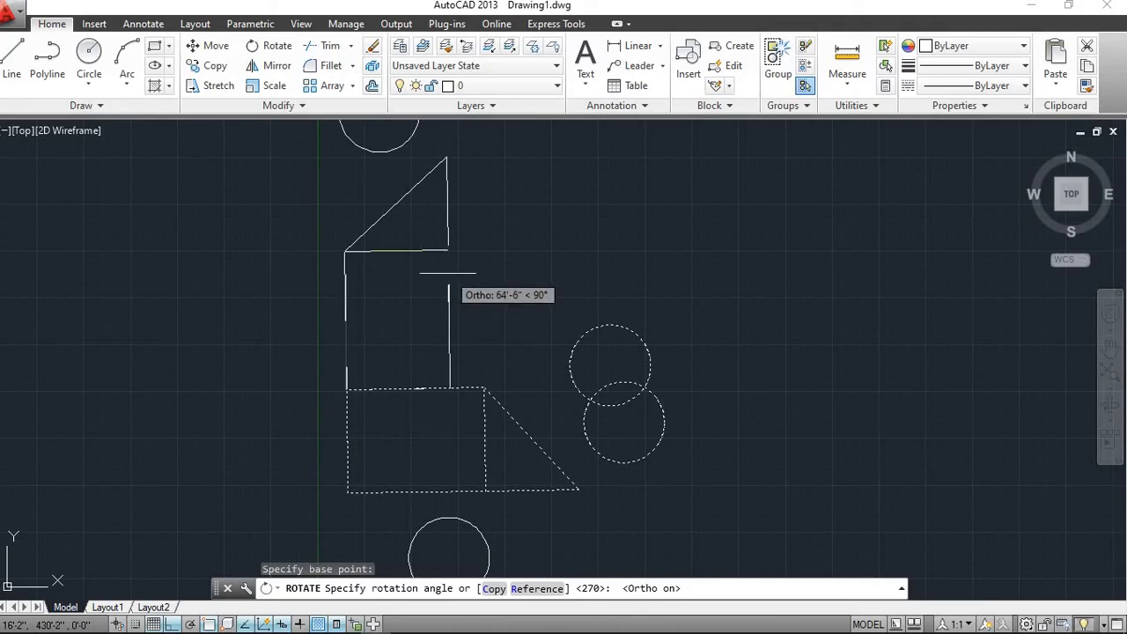
{"action": "mouse_move", "coordinate": [447, 273]}
{"action": "middle_mouse_down"}
{"action": "mouse_move", "coordinate": [432, 396]}
{"action": "mouse_move", "coordinate": [451, 291]}
{"action": "middle_mouse_up"}
{"action": "scroll", "coordinate": [432, 396], "scroll_direction": "up", "scroll_amount": 4}
{"action": "scroll", "coordinate": [432, 396], "scroll_direction": "down", "scroll_amount": 6}
{"action": "scroll", "coordinate": [432, 396], "scroll_direction": "up", "scroll_amount": 4}
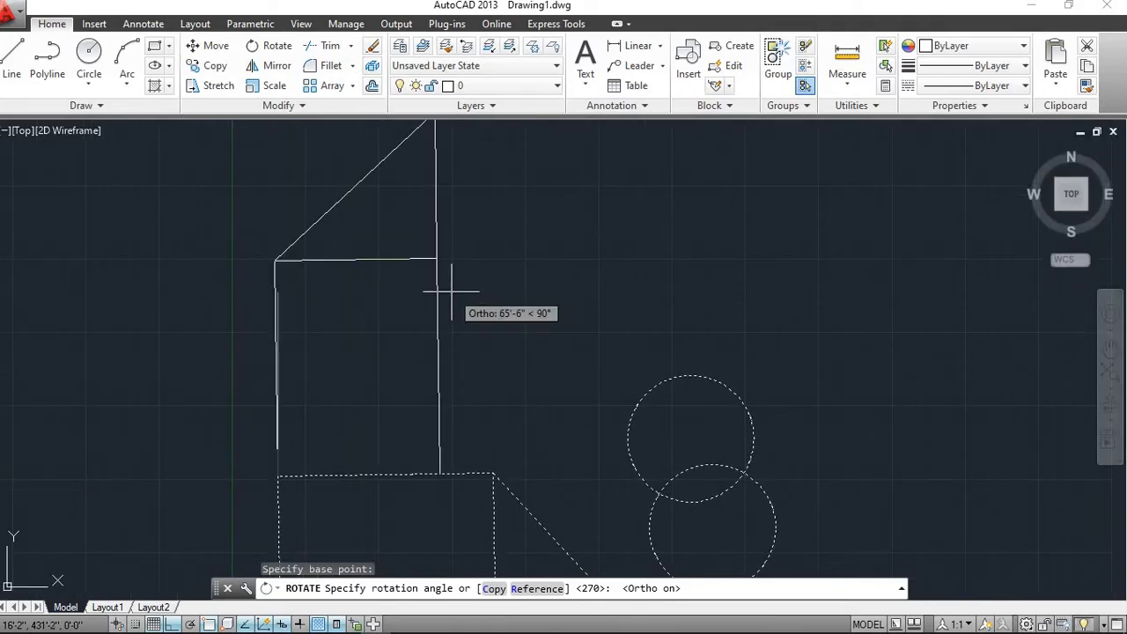
{"action": "scroll", "coordinate": [451, 291], "scroll_direction": "down", "scroll_amount": 2}
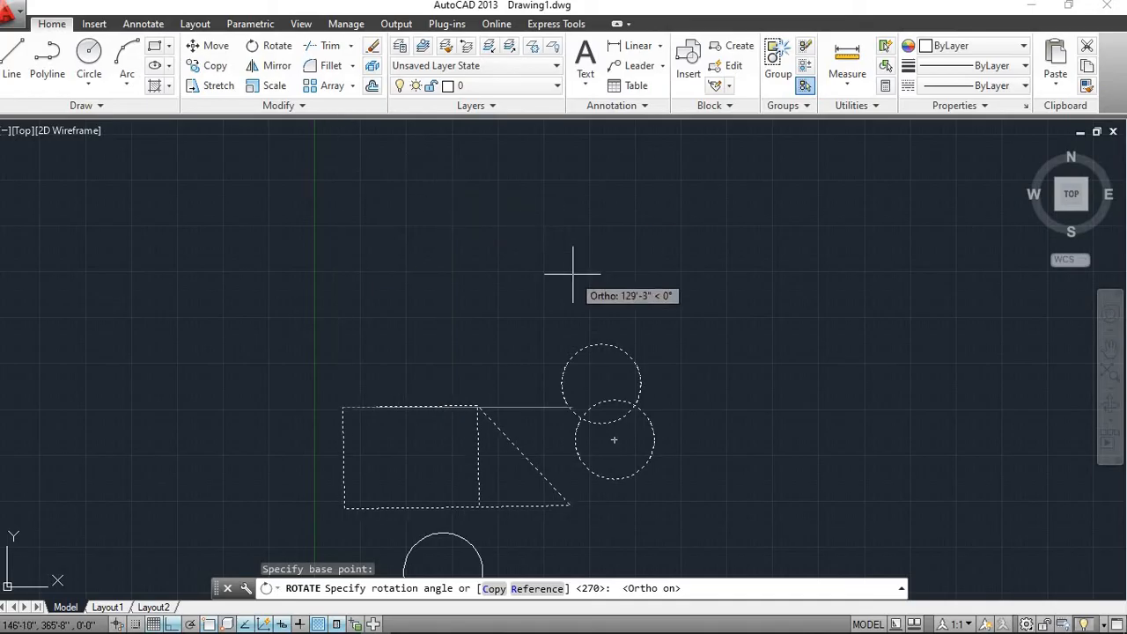
{"action": "left_click", "coordinate": [478, 168]}
Examine the rotated figure and the separate figure with a circle inside its rectangle at several zoom levels.
{"action": "scroll", "coordinate": [510, 238], "scroll_direction": "down", "scroll_amount": 3}
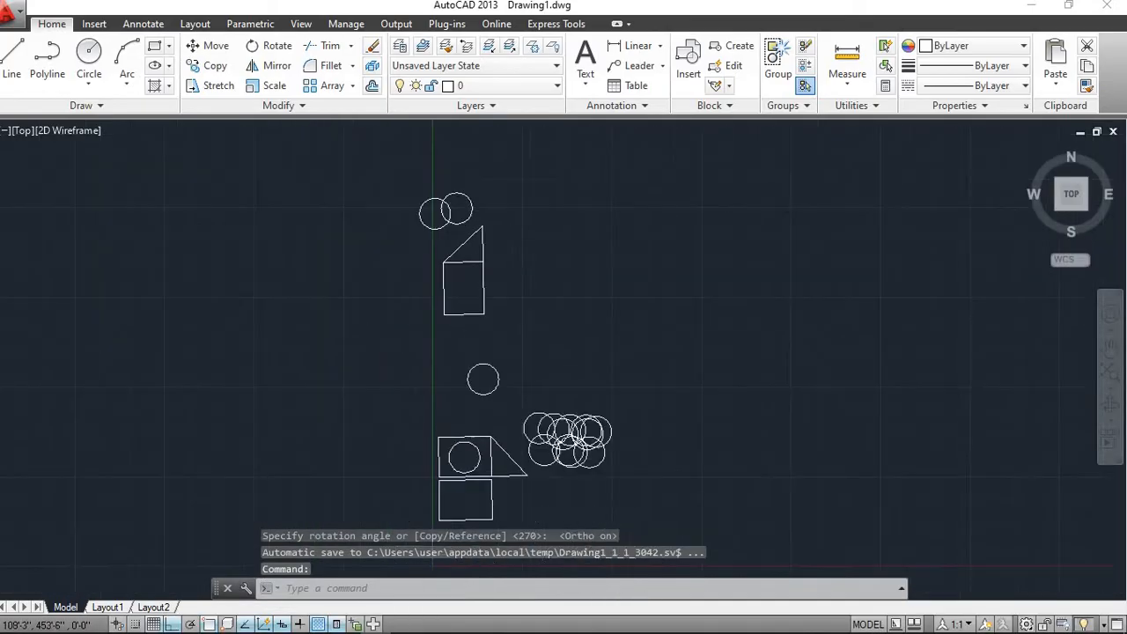
{"action": "scroll", "coordinate": [523, 265], "scroll_direction": "up", "scroll_amount": 2}
{"action": "scroll", "coordinate": [522, 265], "scroll_direction": "up", "scroll_amount": 5}
{"action": "scroll", "coordinate": [520, 272], "scroll_direction": "down", "scroll_amount": 3}
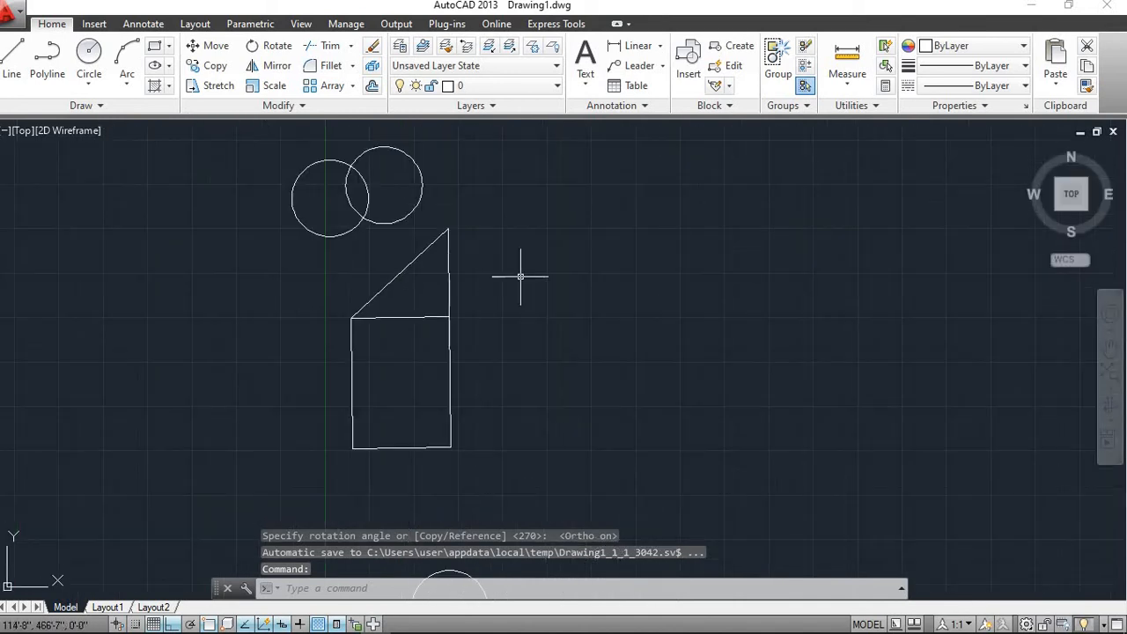
{"action": "middle_click_drag", "start_coordinate": [521, 272], "coordinate": [457, 239]}
{"action": "scroll", "coordinate": [681, 294], "scroll_direction": "down", "scroll_amount": 4}
{"action": "scroll", "coordinate": [682, 295], "scroll_direction": "up", "scroll_amount": 4}
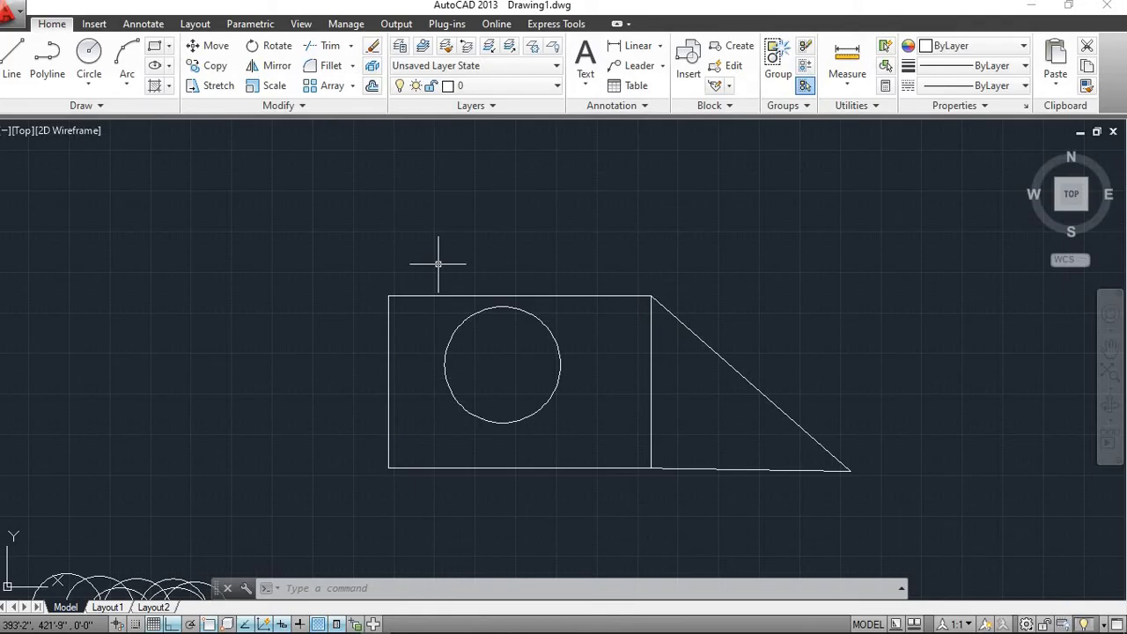
{"action": "scroll", "coordinate": [599, 364], "scroll_direction": "down", "scroll_amount": 2}
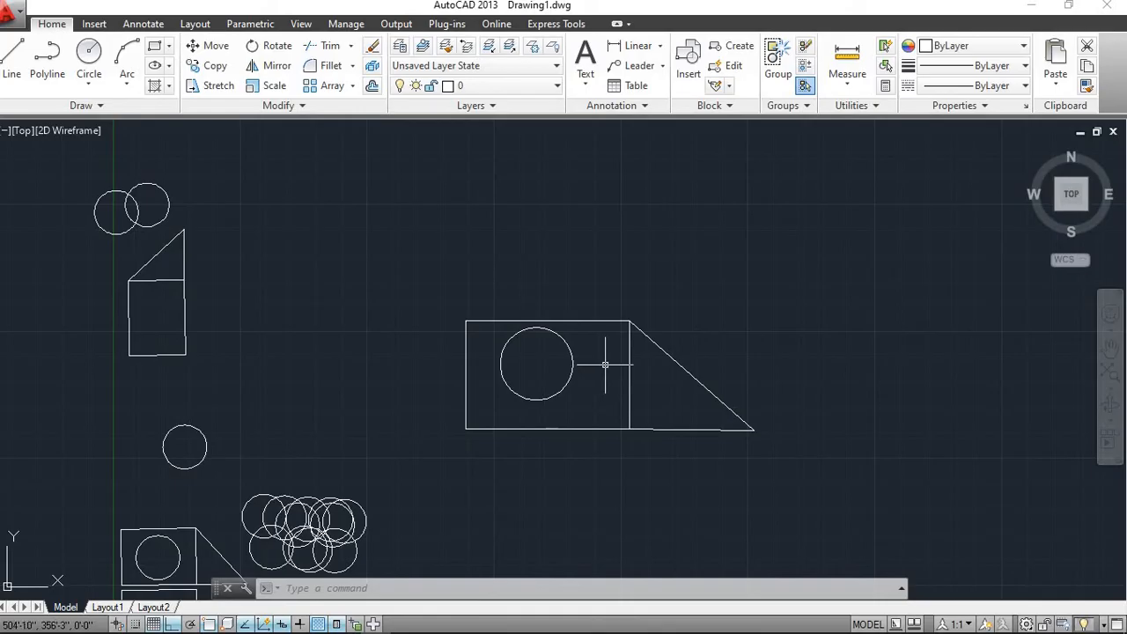
{"action": "scroll", "coordinate": [605, 364], "scroll_direction": "down", "scroll_amount": 2}
{"action": "scroll", "coordinate": [605, 364], "scroll_direction": "up", "scroll_amount": 6}
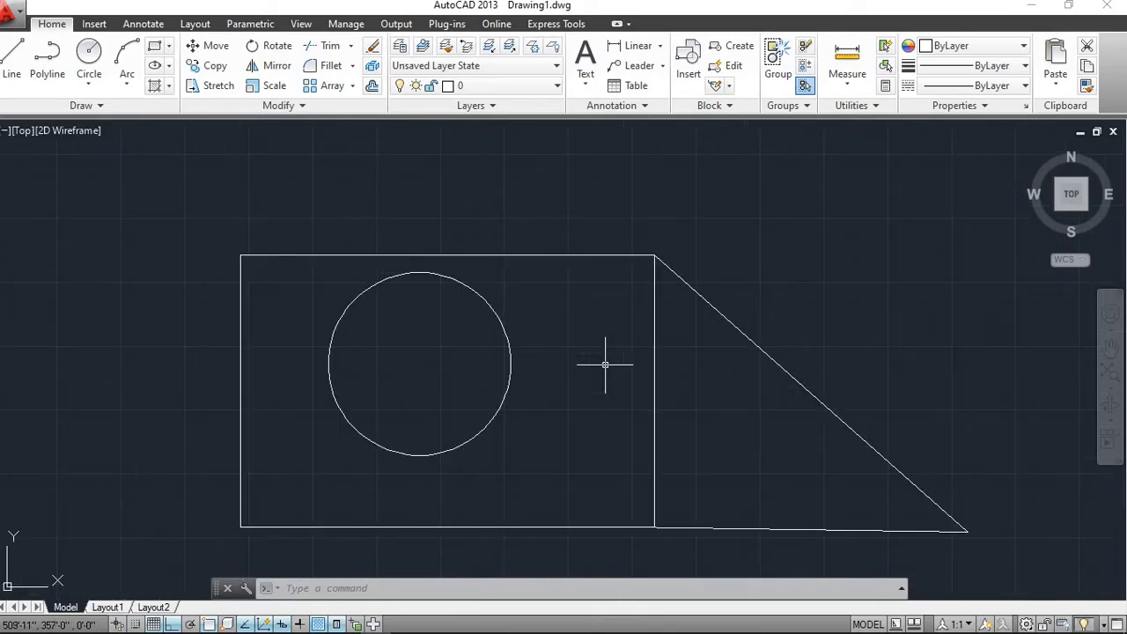
{"action": "scroll", "coordinate": [604, 364], "scroll_direction": "down", "scroll_amount": 2}
Start mirroring the separate figure with its inner circle, placing the mirror line's first point at the triangle's lower outer tip.
{"action": "left_click", "coordinate": [900, 503]}
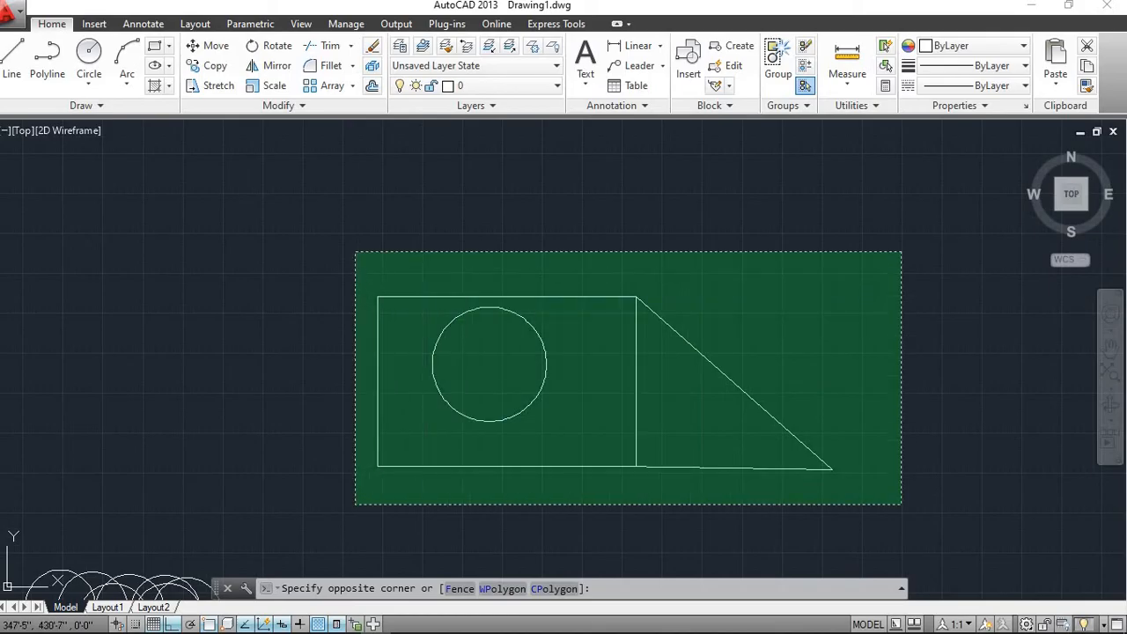
{"action": "left_click", "coordinate": [357, 253]}
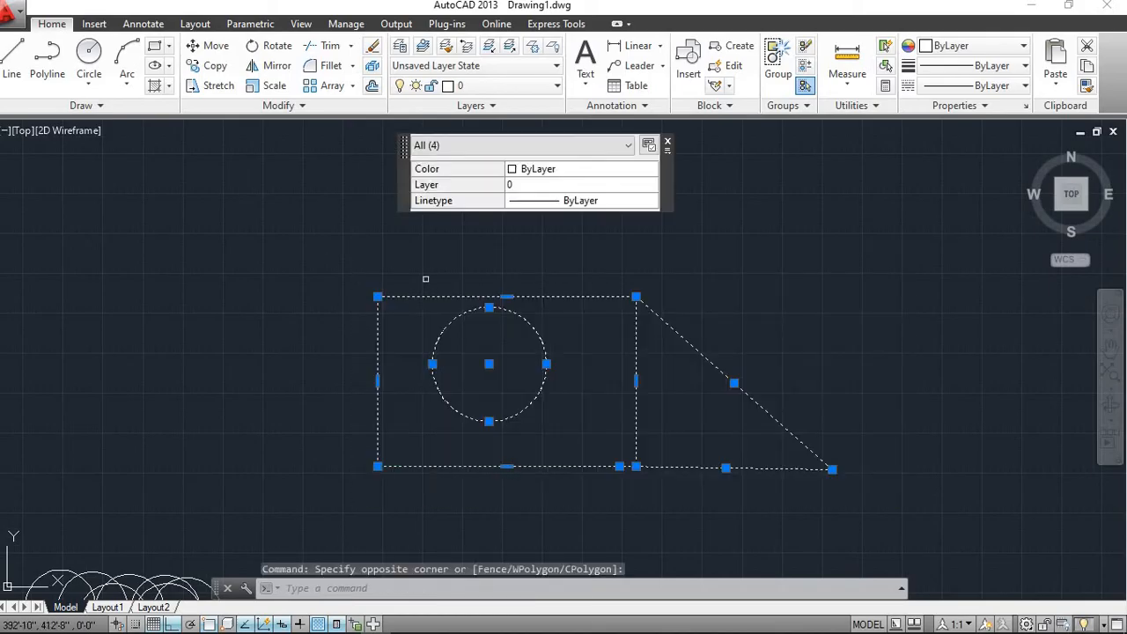
{"action": "scroll", "coordinate": [529, 297], "scroll_direction": "up", "scroll_amount": 4}
{"action": "scroll", "coordinate": [532, 297], "scroll_direction": "down", "scroll_amount": 3}
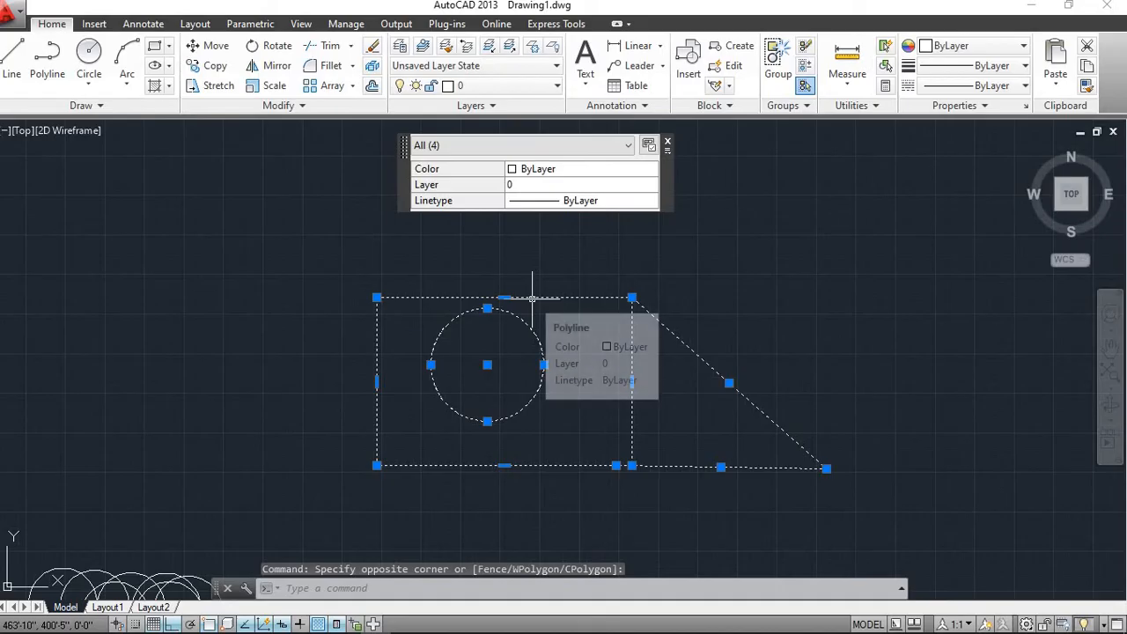
{"action": "left_click", "coordinate": [274, 69]}
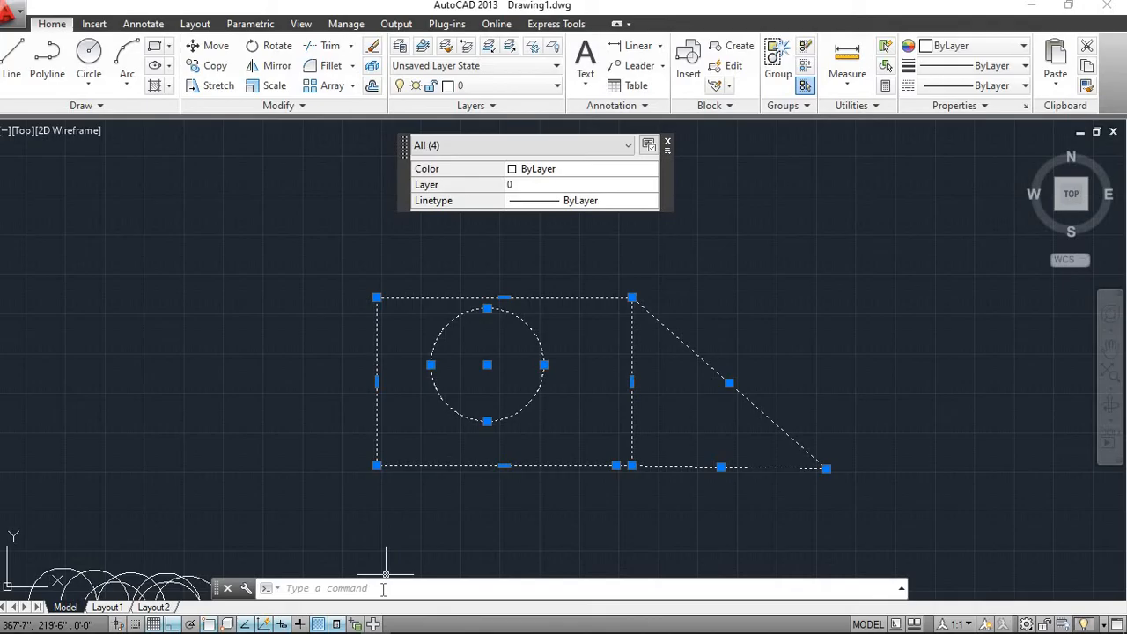
{"action": "left_click", "coordinate": [273, 68]}
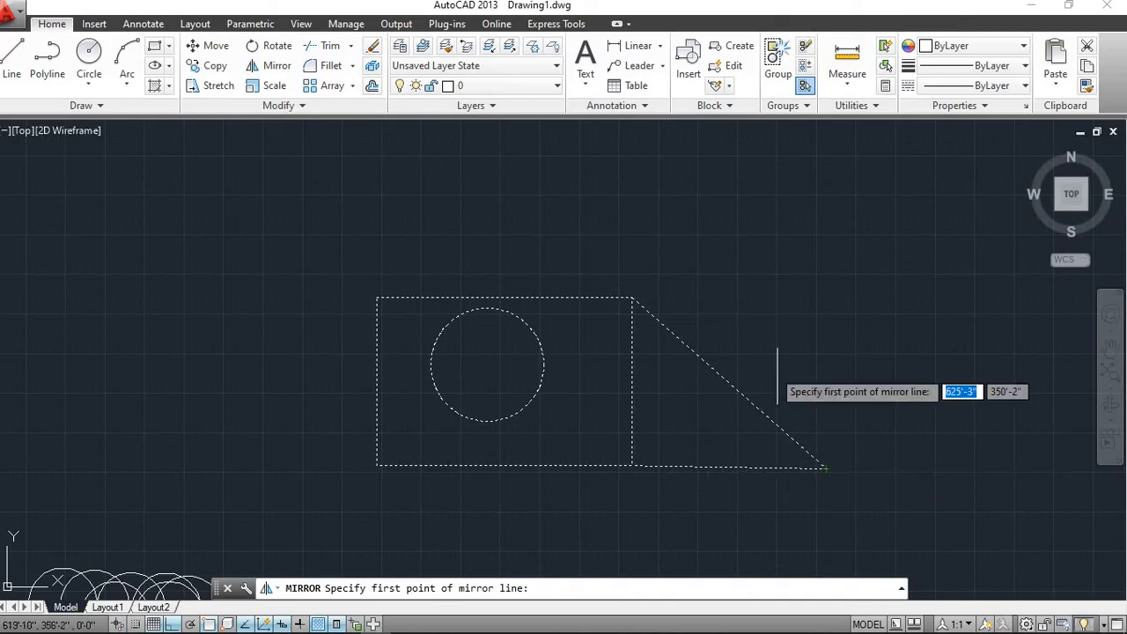
{"action": "scroll", "coordinate": [584, 363], "scroll_direction": "up", "scroll_amount": 2}
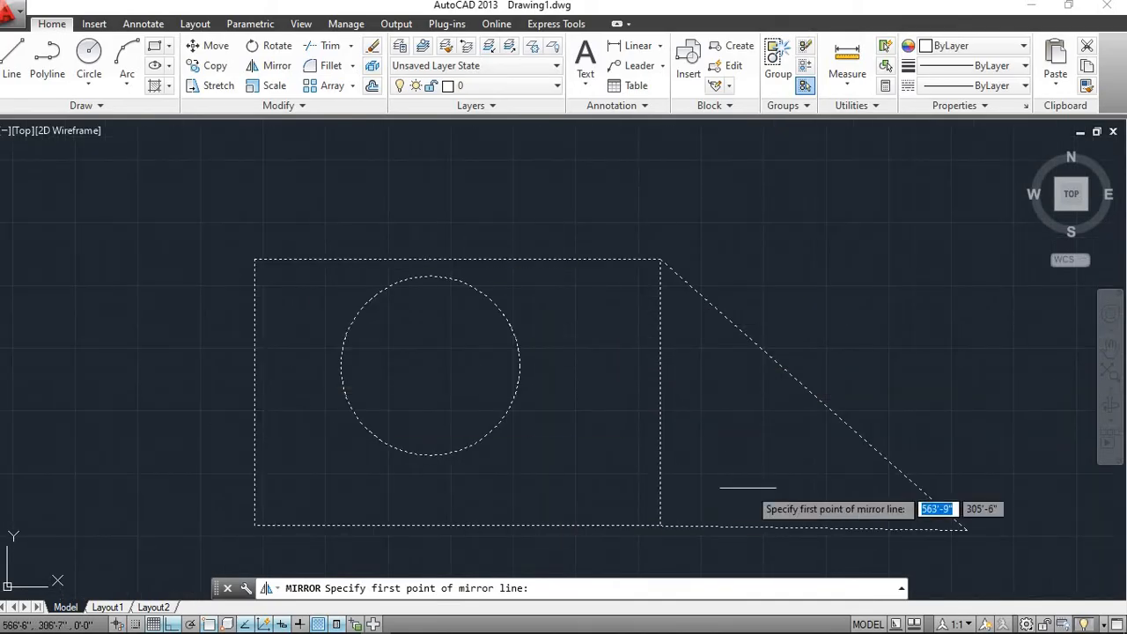
{"action": "scroll", "coordinate": [745, 432], "scroll_direction": "down", "scroll_amount": 2}
{"action": "scroll", "coordinate": [755, 424], "scroll_direction": "up", "scroll_amount": 2}
{"action": "middle_click_drag", "start_coordinate": [745, 433], "coordinate": [640, 419]}
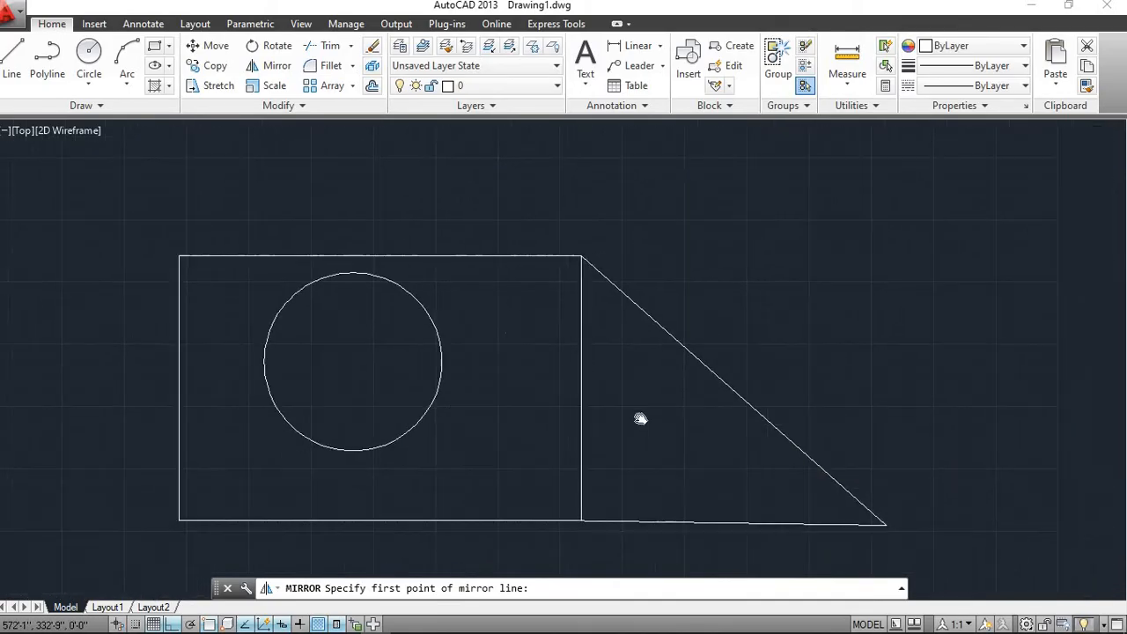
{"action": "left_click", "coordinate": [843, 521]}
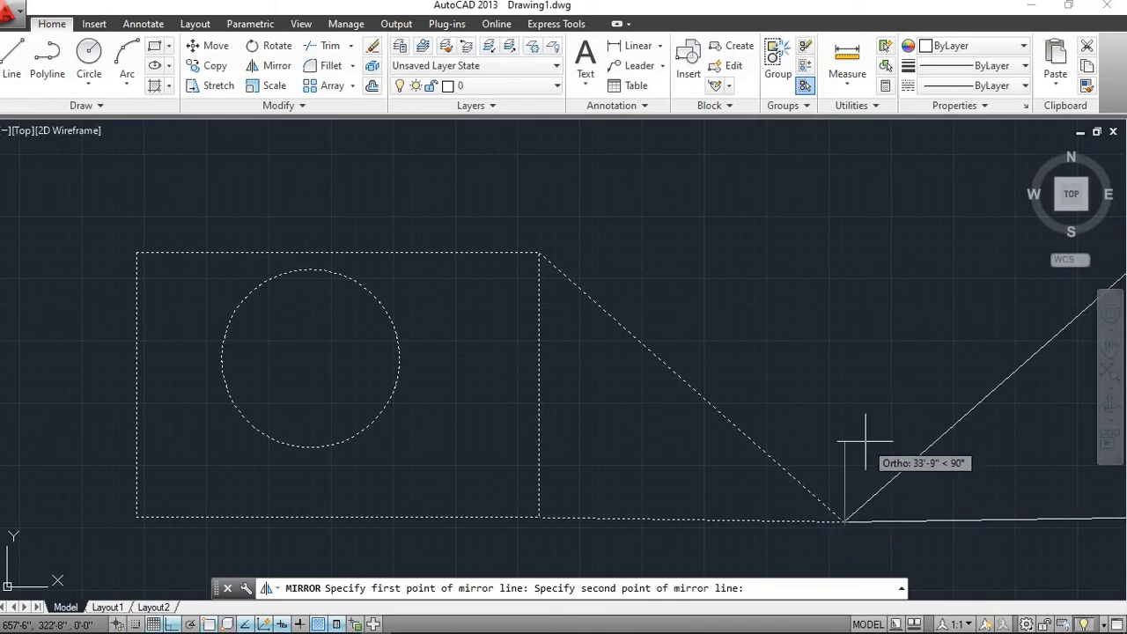
Complete the mirror along a vertical line through the triangle's tip and erase the source objects.
{"action": "scroll", "coordinate": [863, 440], "scroll_direction": "down", "scroll_amount": 2}
{"action": "middle_click_drag", "start_coordinate": [863, 441], "coordinate": [583, 392]}
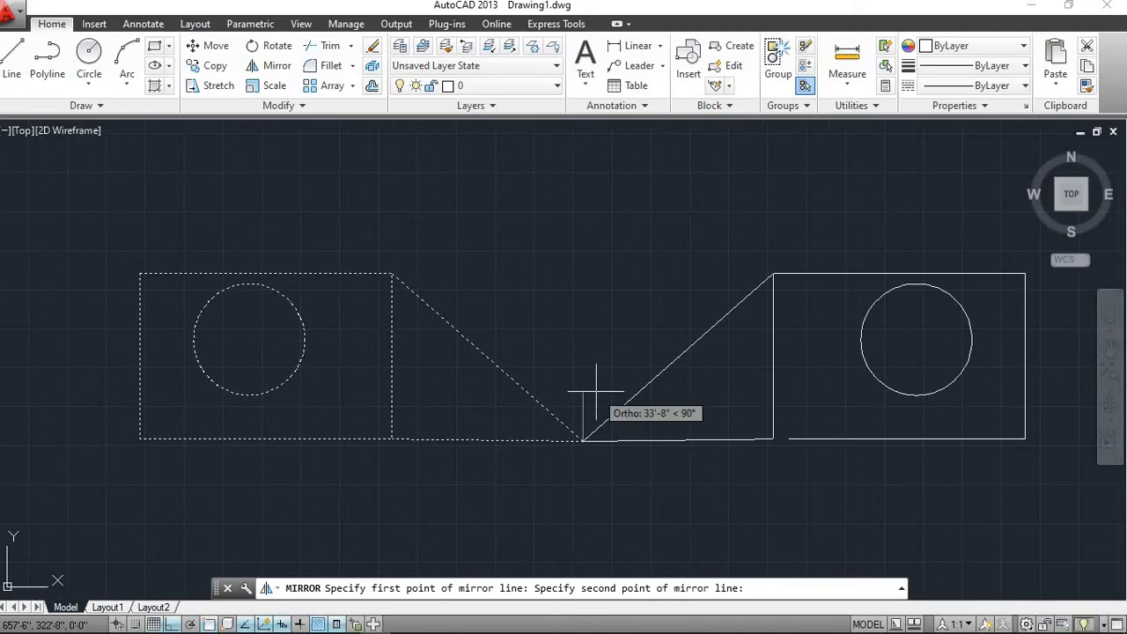
{"action": "scroll", "coordinate": [553, 453], "scroll_direction": "down", "scroll_amount": 2}
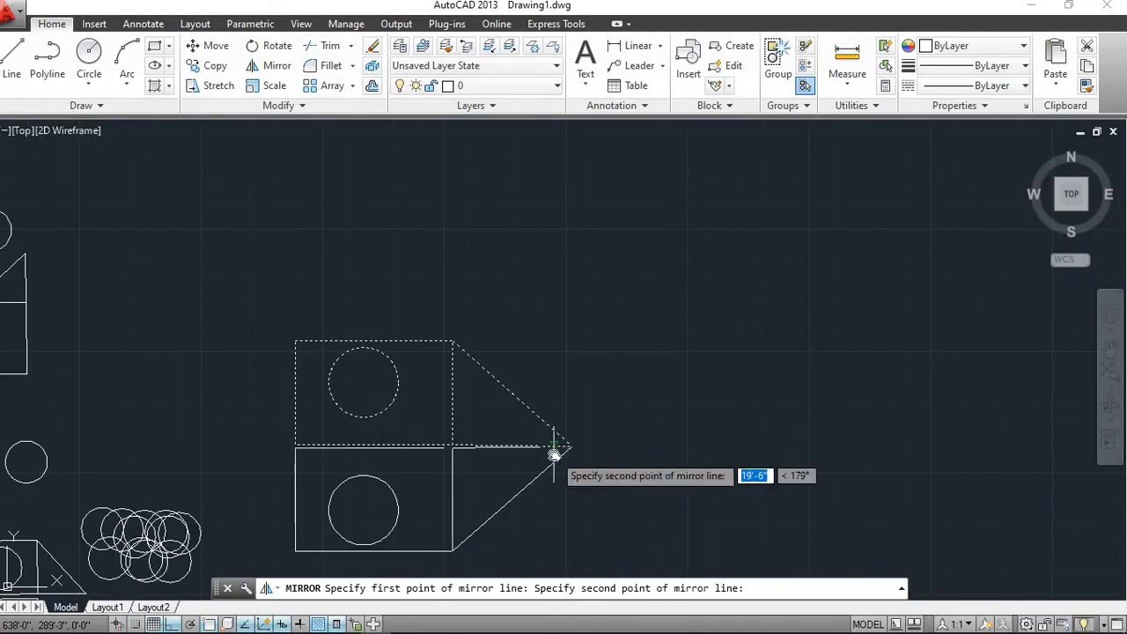
{"action": "middle_click_drag", "start_coordinate": [553, 454], "coordinate": [553, 407]}
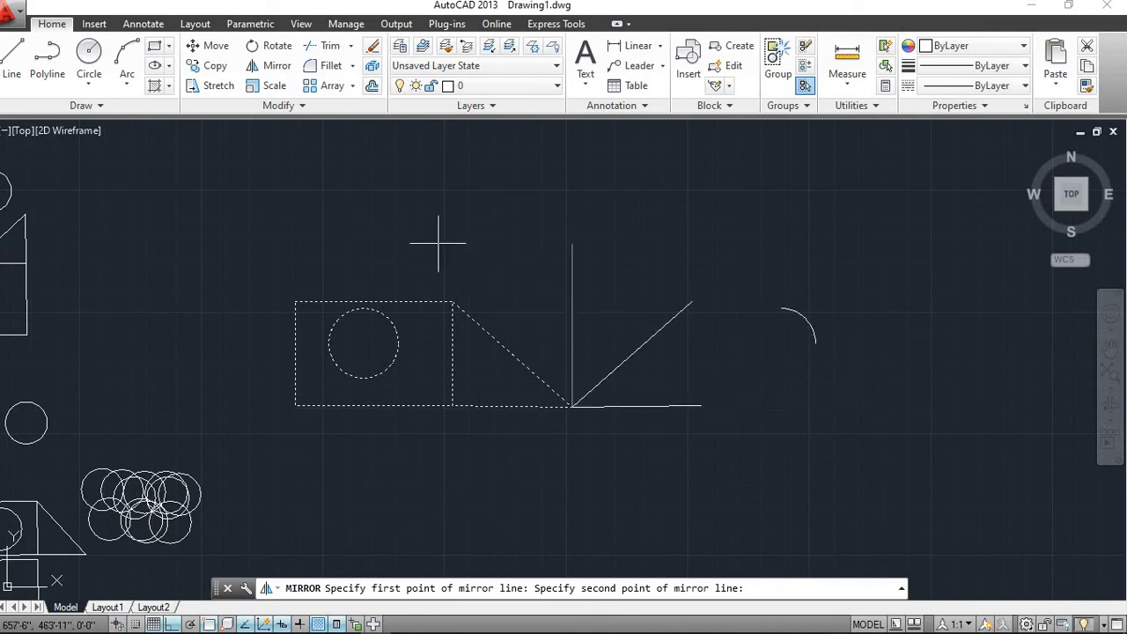
{"action": "left_click", "coordinate": [669, 234]}
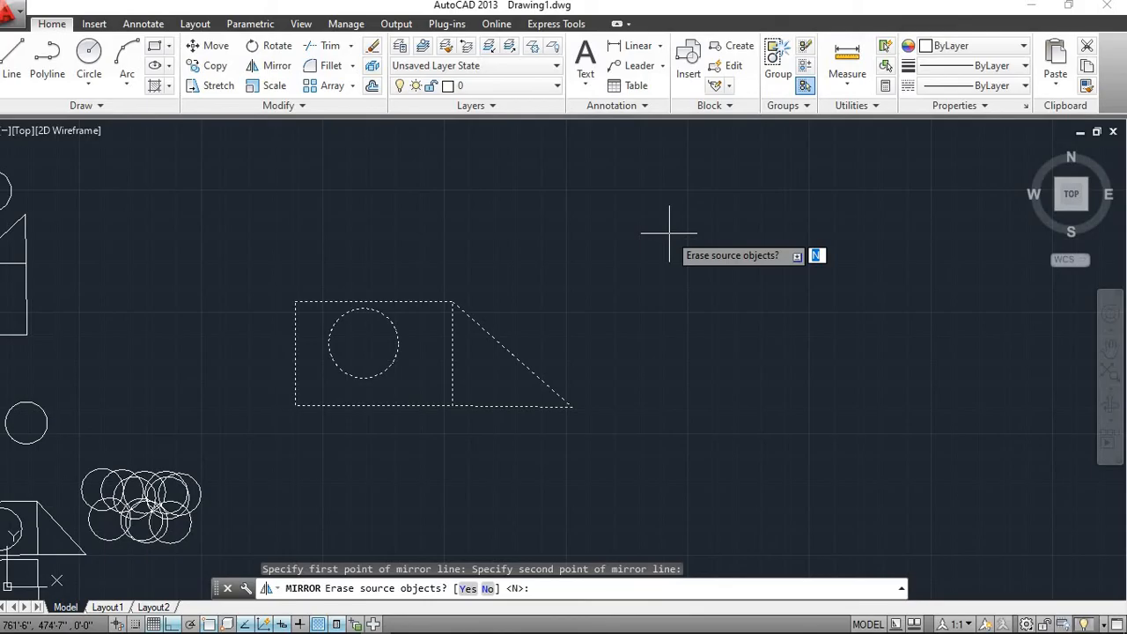
{"action": "type", "text": "yes"}
{"action": "key", "text": "Return"}
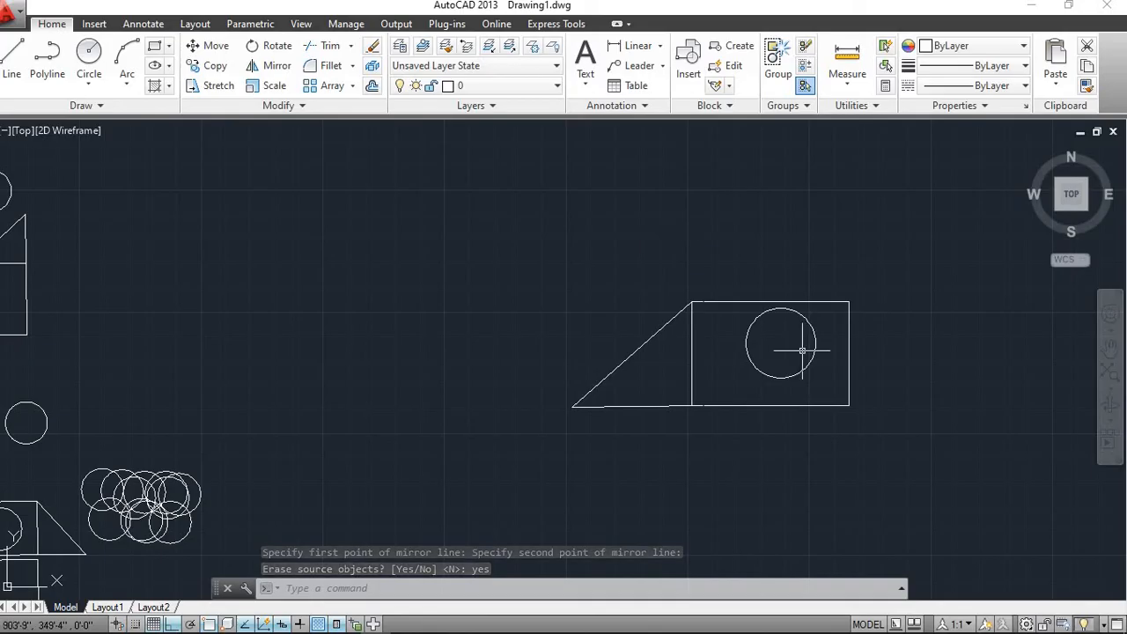
Start mirroring the whole figure with its inner circle, placing the mirror line's first point at the triangle's lower outer tip.
{"action": "scroll", "coordinate": [804, 352], "scroll_direction": "up", "scroll_amount": 4}
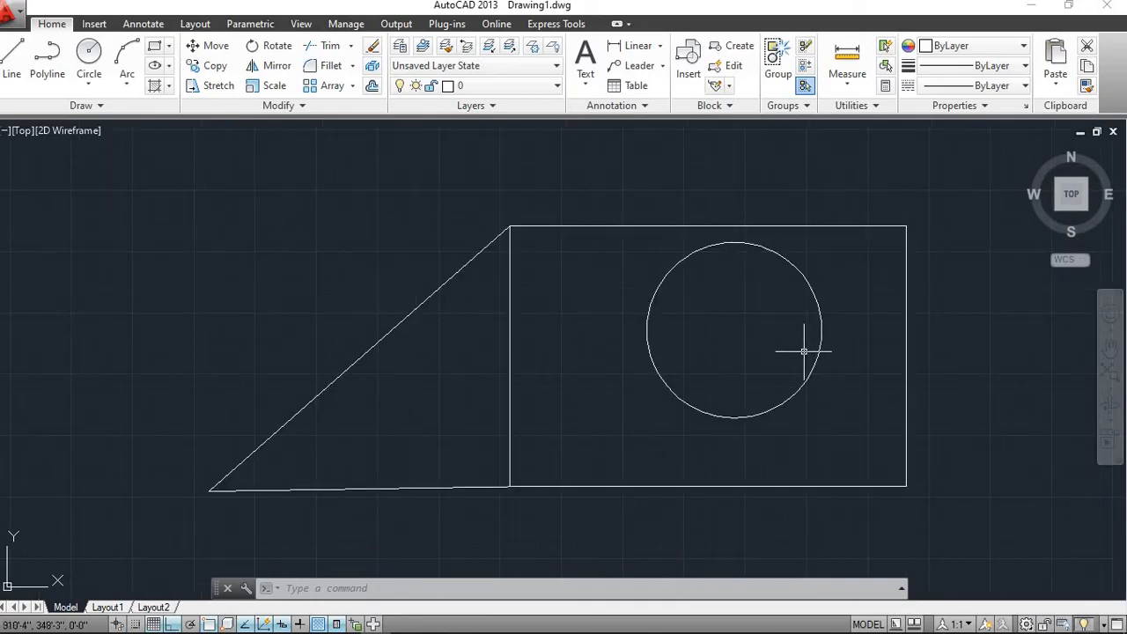
{"action": "scroll", "coordinate": [804, 351], "scroll_direction": "down", "scroll_amount": 4}
{"action": "scroll", "coordinate": [804, 351], "scroll_direction": "up", "scroll_amount": 2}
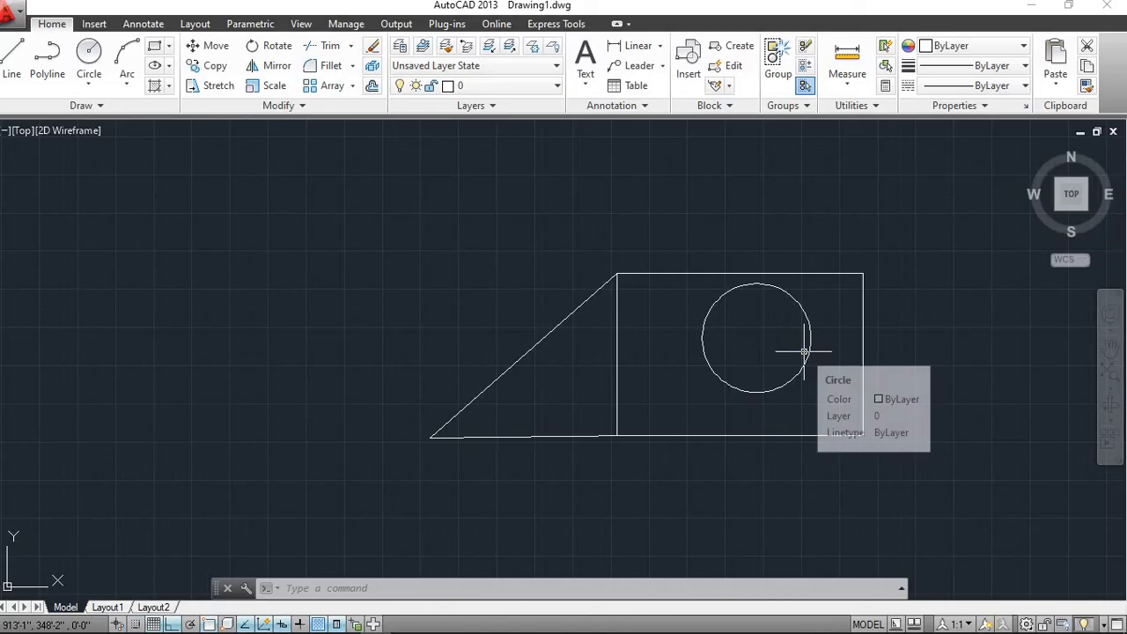
{"action": "left_click", "coordinate": [899, 475]}
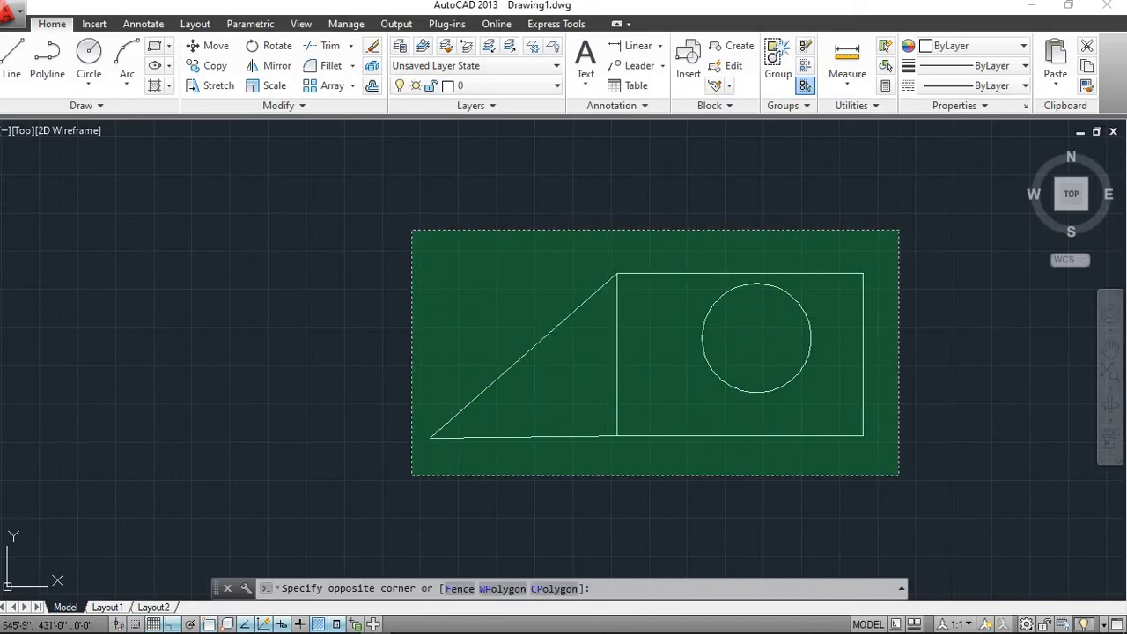
{"action": "left_click", "coordinate": [412, 230]}
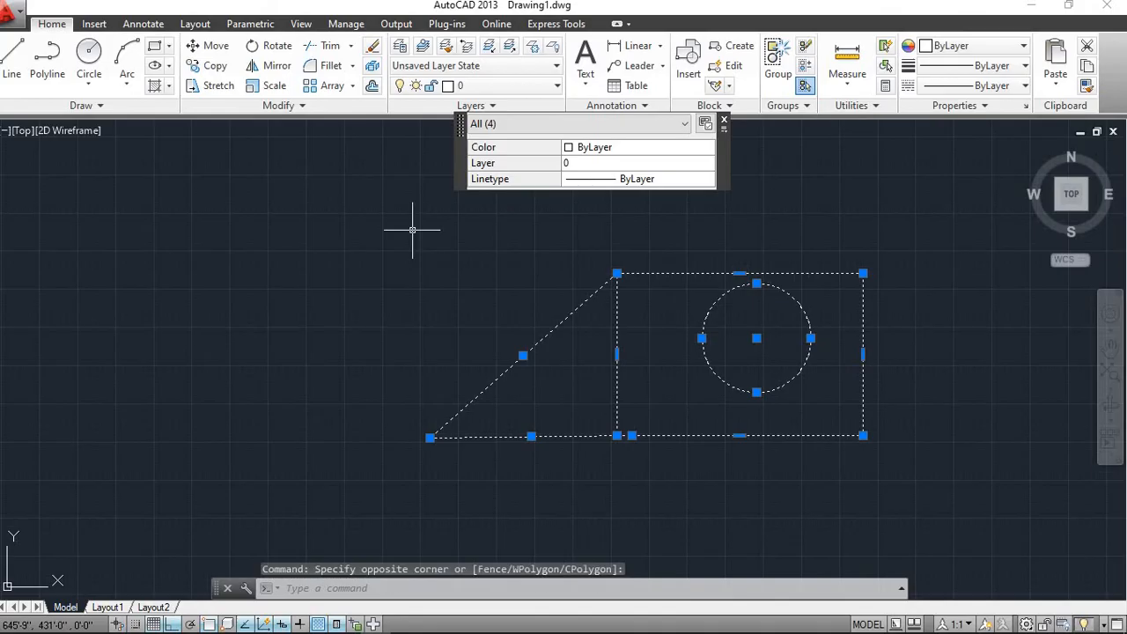
{"action": "left_click", "coordinate": [267, 76]}
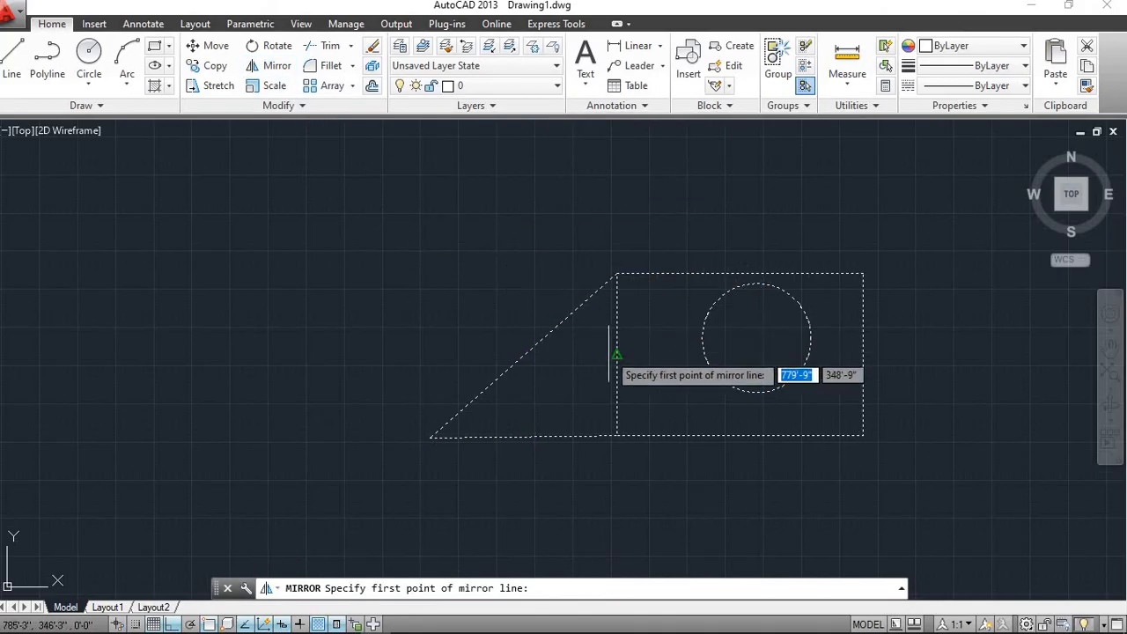
{"action": "scroll", "coordinate": [430, 438], "scroll_direction": "up", "scroll_amount": 4}
{"action": "scroll", "coordinate": [428, 439], "scroll_direction": "down", "scroll_amount": 2}
{"action": "left_click", "coordinate": [427, 439]}
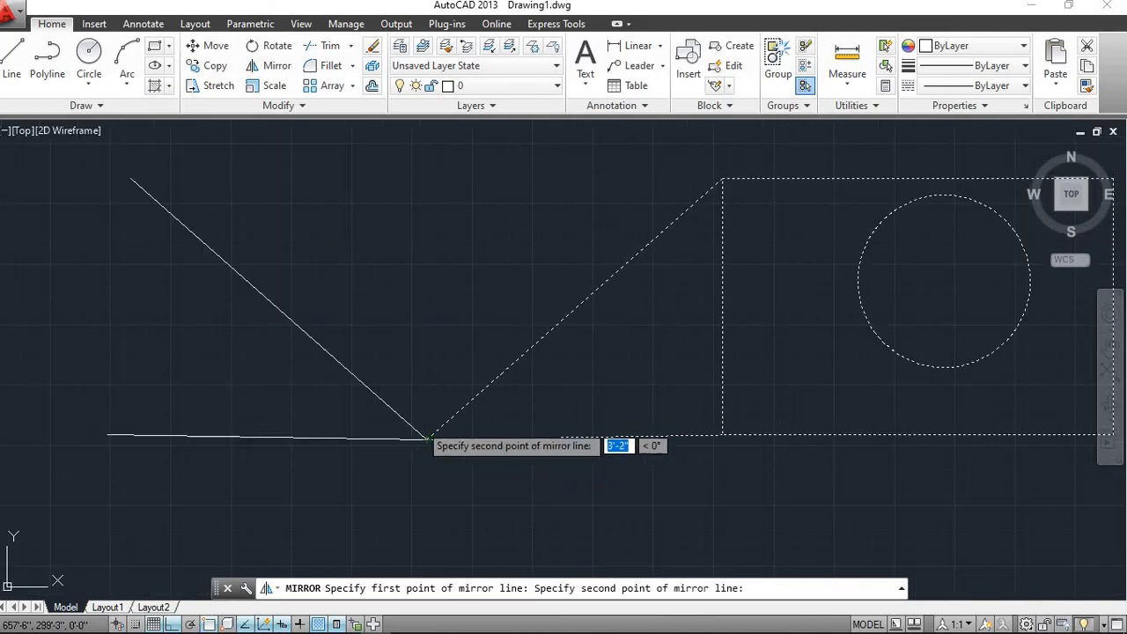
Complete the mirror along a horizontal line through the triangle's tip, answering no to erasing the source objects.
{"action": "scroll", "coordinate": [389, 361], "scroll_direction": "down", "scroll_amount": 2}
{"action": "scroll", "coordinate": [385, 361], "scroll_direction": "down", "scroll_amount": 2}
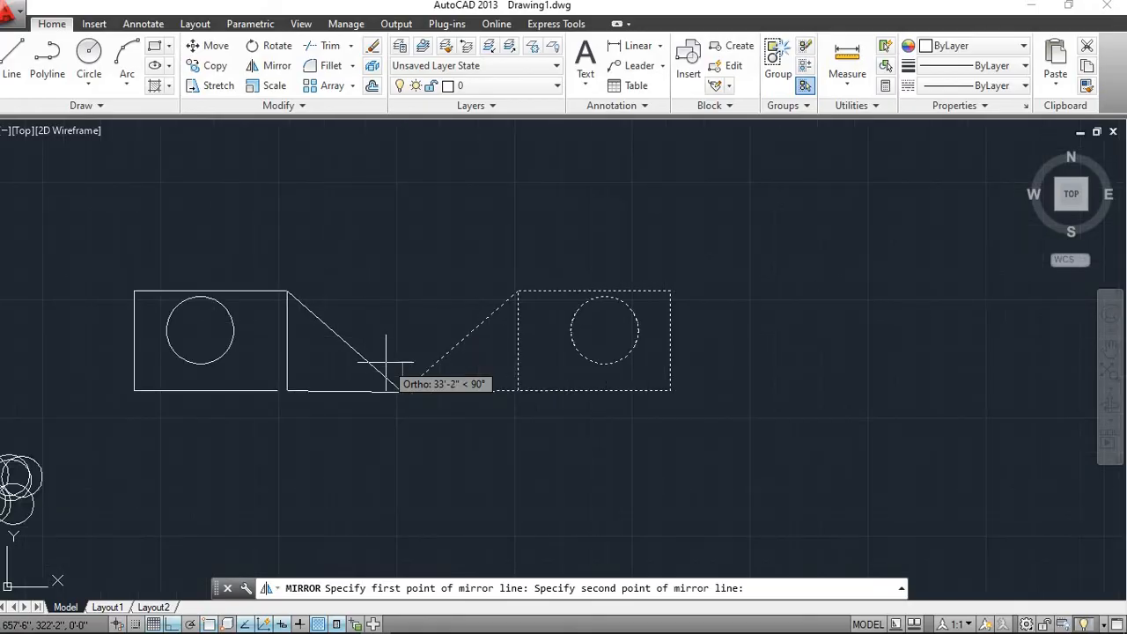
{"action": "left_click", "coordinate": [568, 418]}
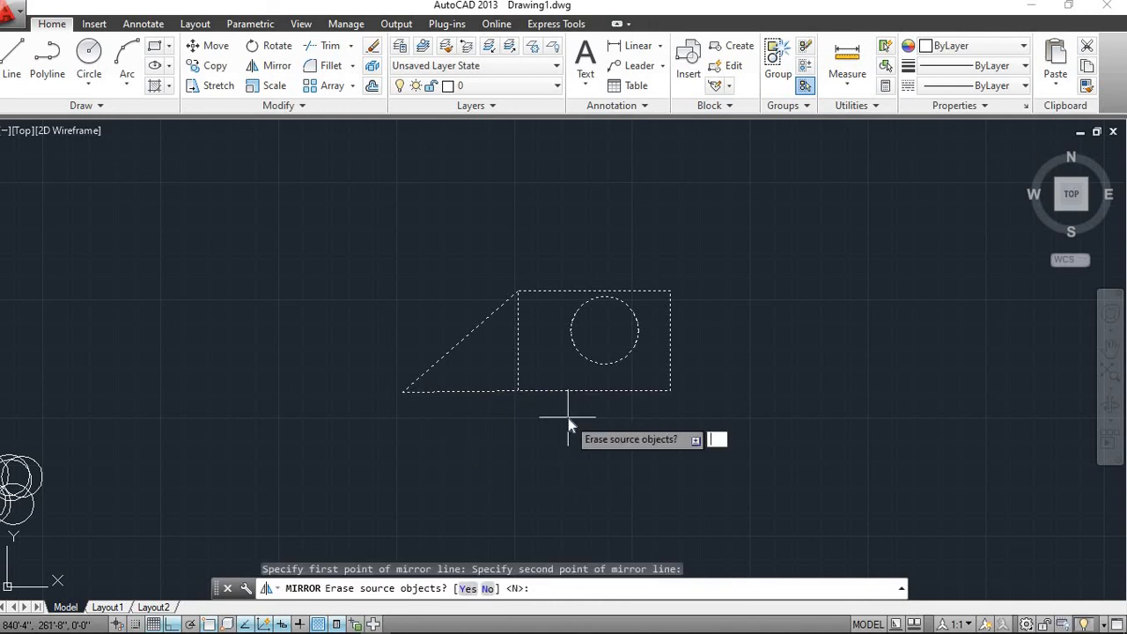
{"action": "type", "text": "no"}
{"action": "key", "text": "Return"}
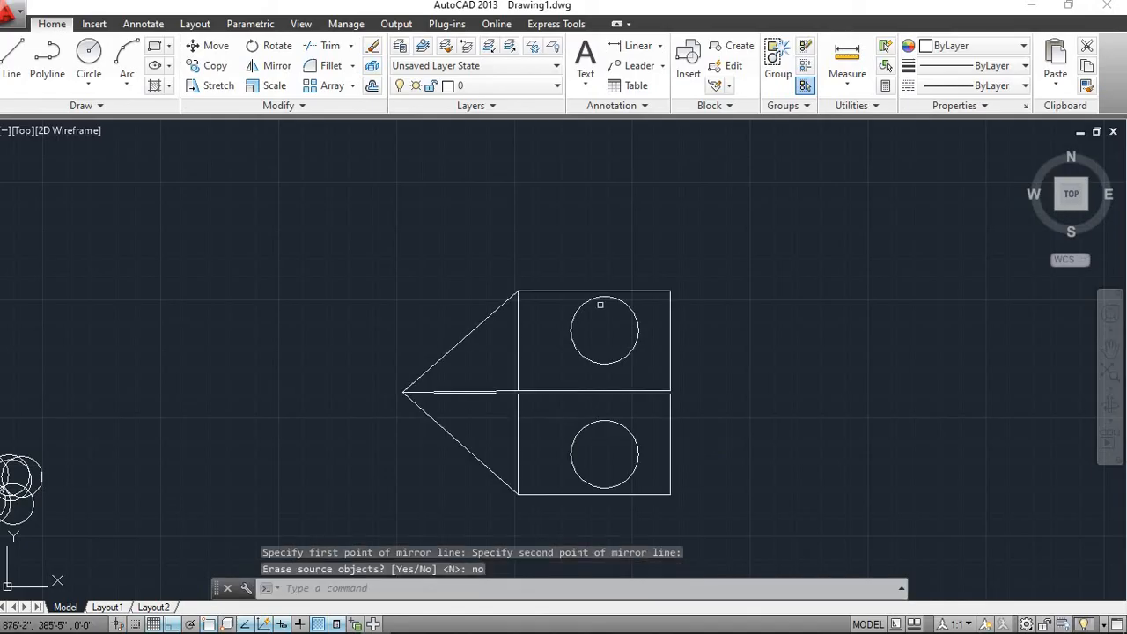
Examine the original figure and its mirrored copy, including their circles and shared tip, at several zoom levels.
{"action": "scroll", "coordinate": [595, 374], "scroll_direction": "down", "scroll_amount": 2}
{"action": "scroll", "coordinate": [596, 375], "scroll_direction": "up", "scroll_amount": 6}
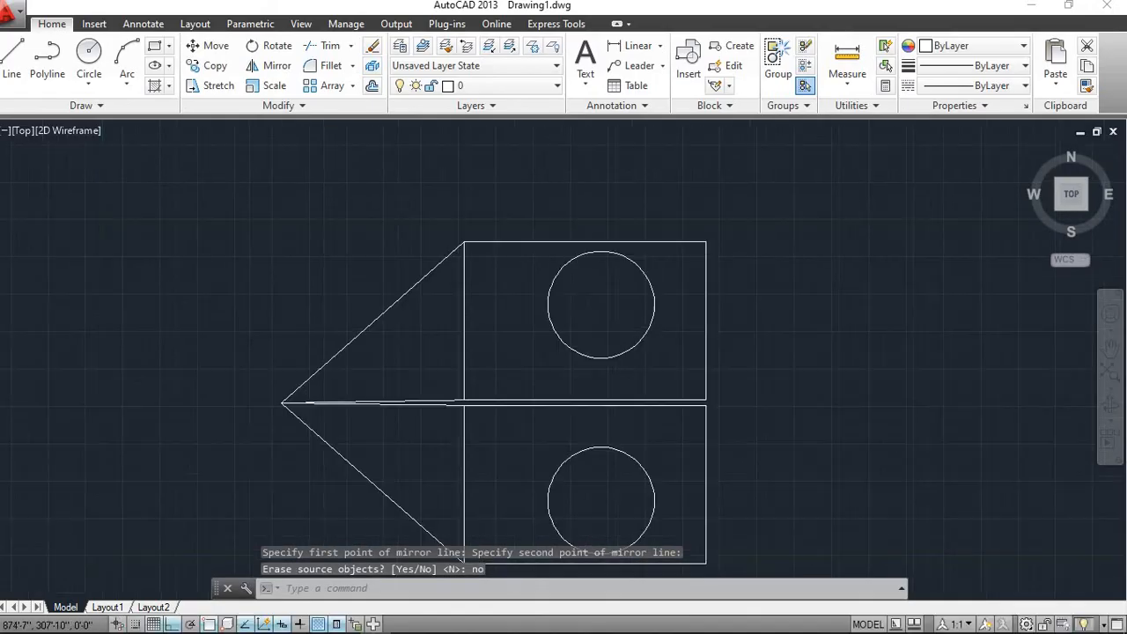
{"action": "scroll", "coordinate": [596, 374], "scroll_direction": "down", "scroll_amount": 4}
{"action": "scroll", "coordinate": [595, 374], "scroll_direction": "up", "scroll_amount": 4}
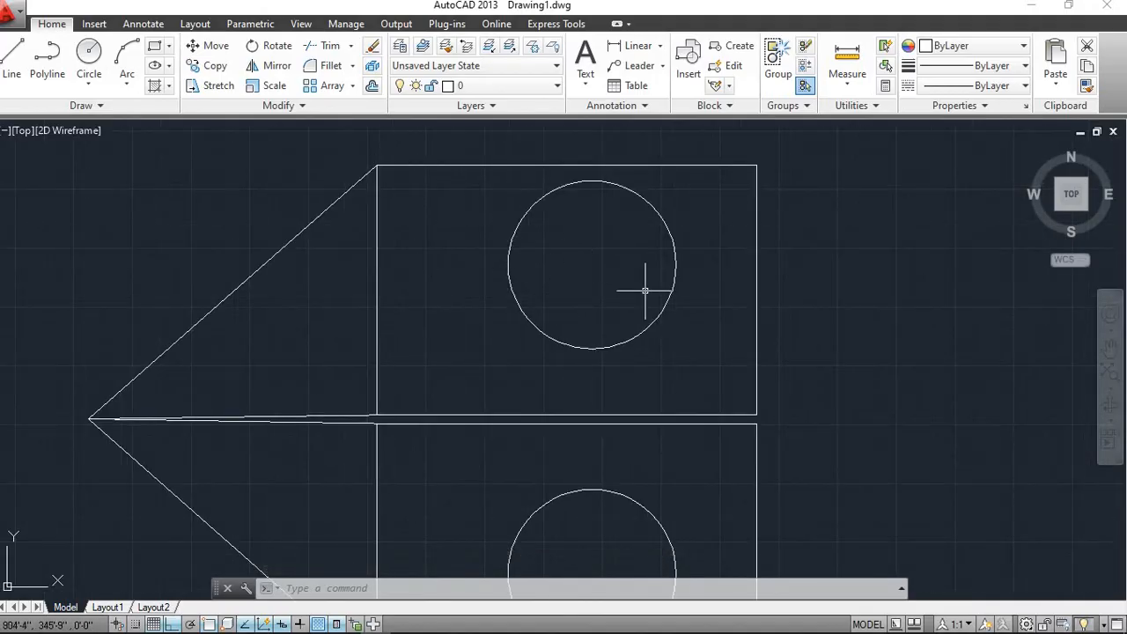
{"action": "scroll", "coordinate": [644, 291], "scroll_direction": "down", "scroll_amount": 2}
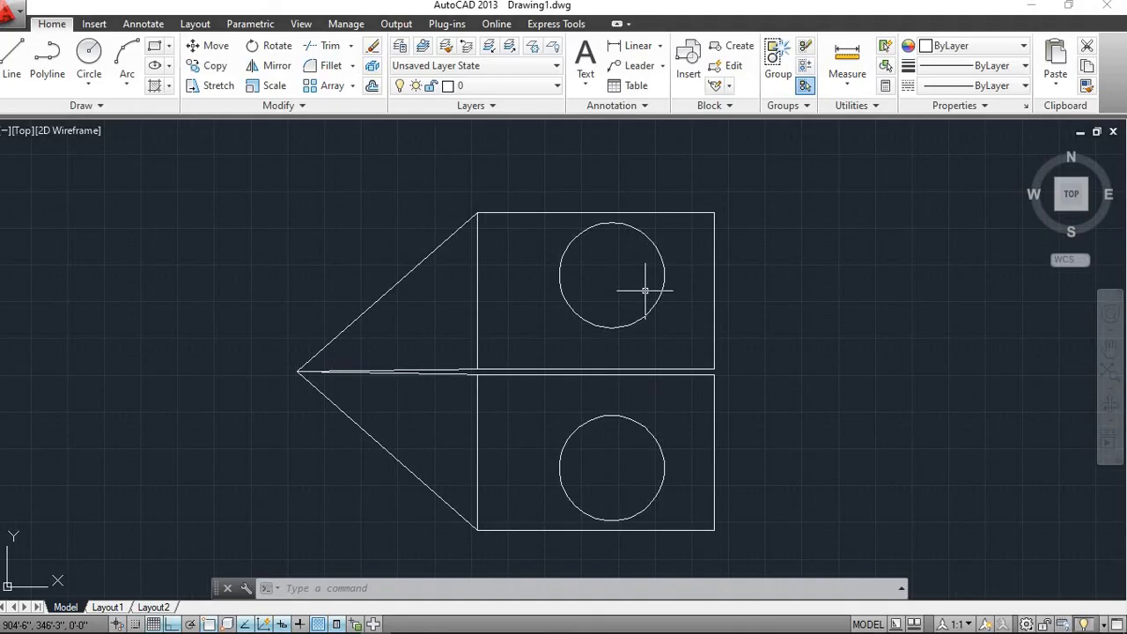
{"action": "scroll", "coordinate": [645, 291], "scroll_direction": "down", "scroll_amount": 4}
{"action": "scroll", "coordinate": [642, 271], "scroll_direction": "up", "scroll_amount": 4}
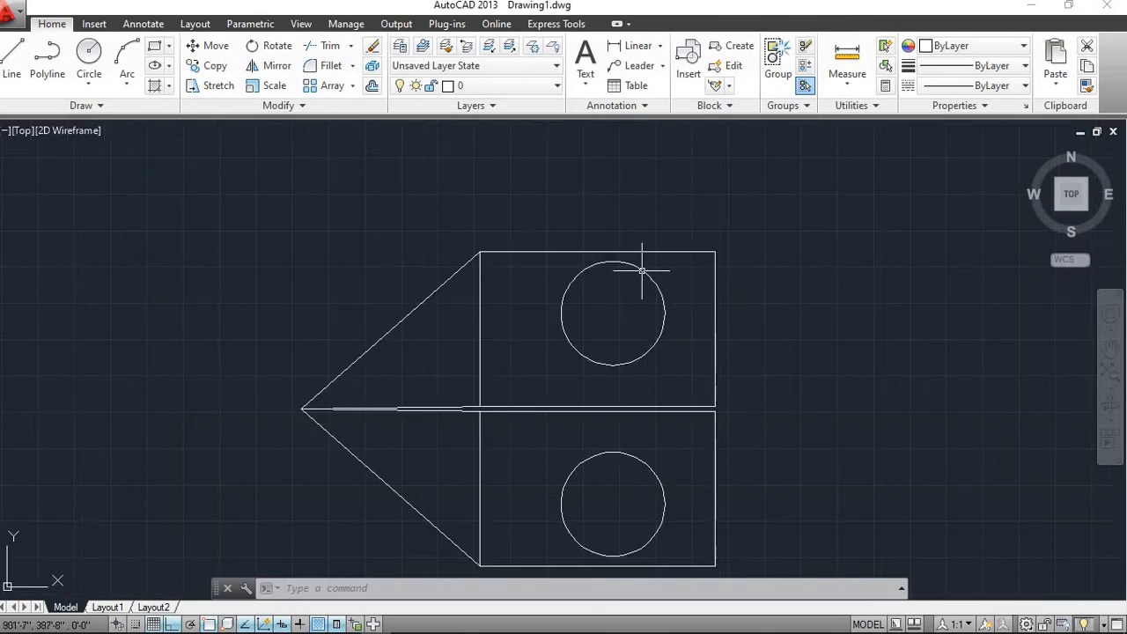
{"action": "mouse_move", "coordinate": [644, 279]}
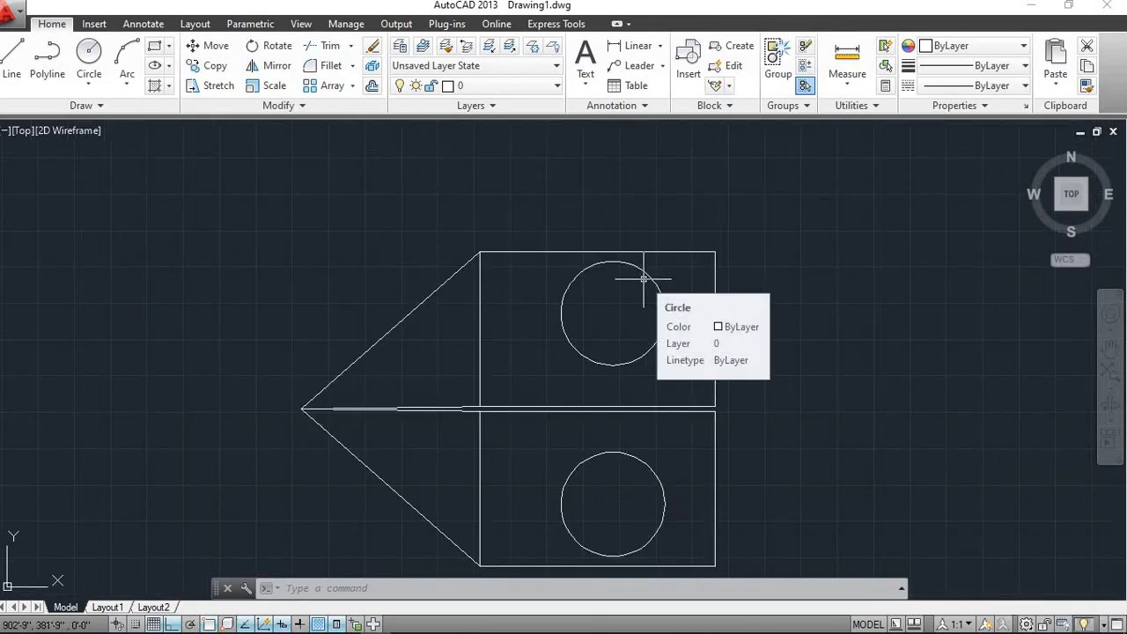
{"action": "scroll", "coordinate": [643, 279], "scroll_direction": "down", "scroll_amount": 2}
{"action": "scroll", "coordinate": [643, 264], "scroll_direction": "up", "scroll_amount": 4}
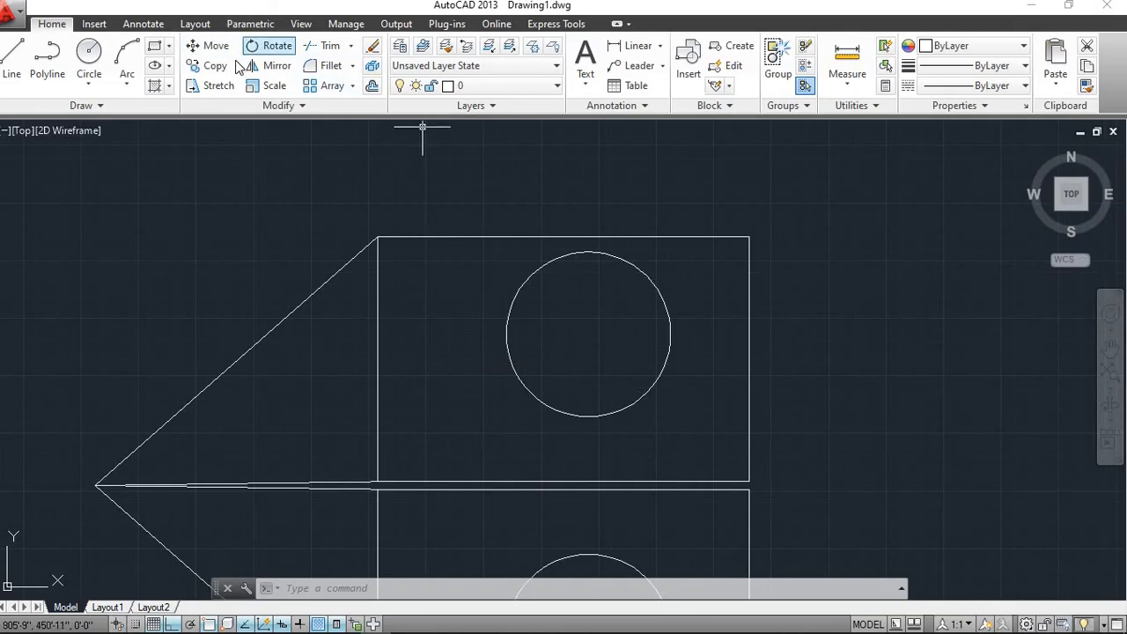
{"action": "scroll", "coordinate": [473, 258], "scroll_direction": "down", "scroll_amount": 4}
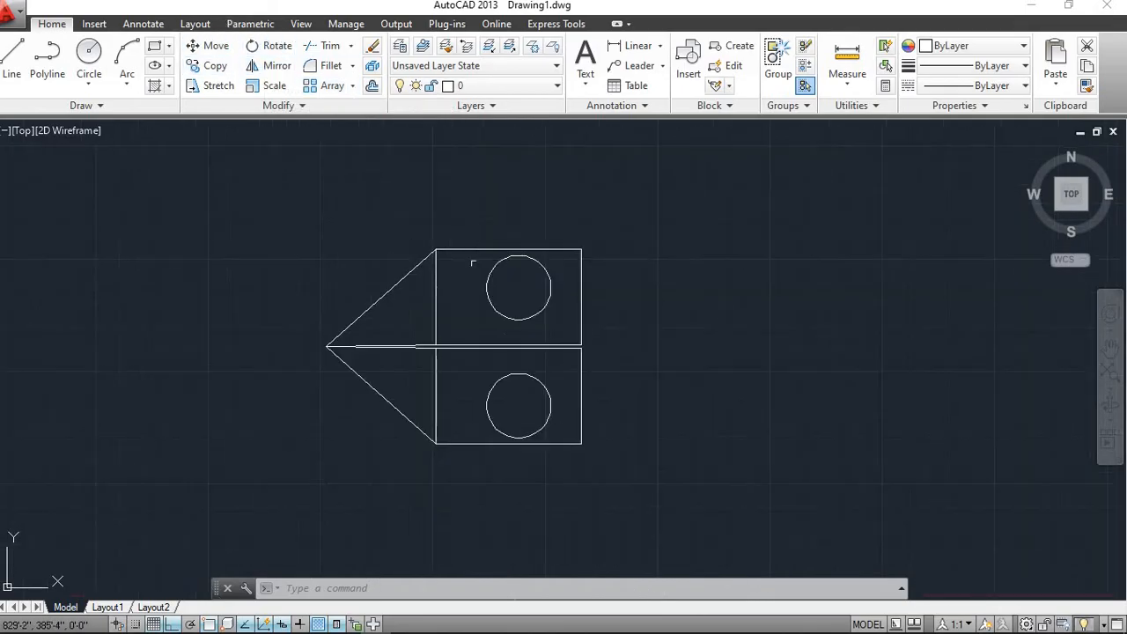
{"action": "scroll", "coordinate": [473, 262], "scroll_direction": "up", "scroll_amount": 4}
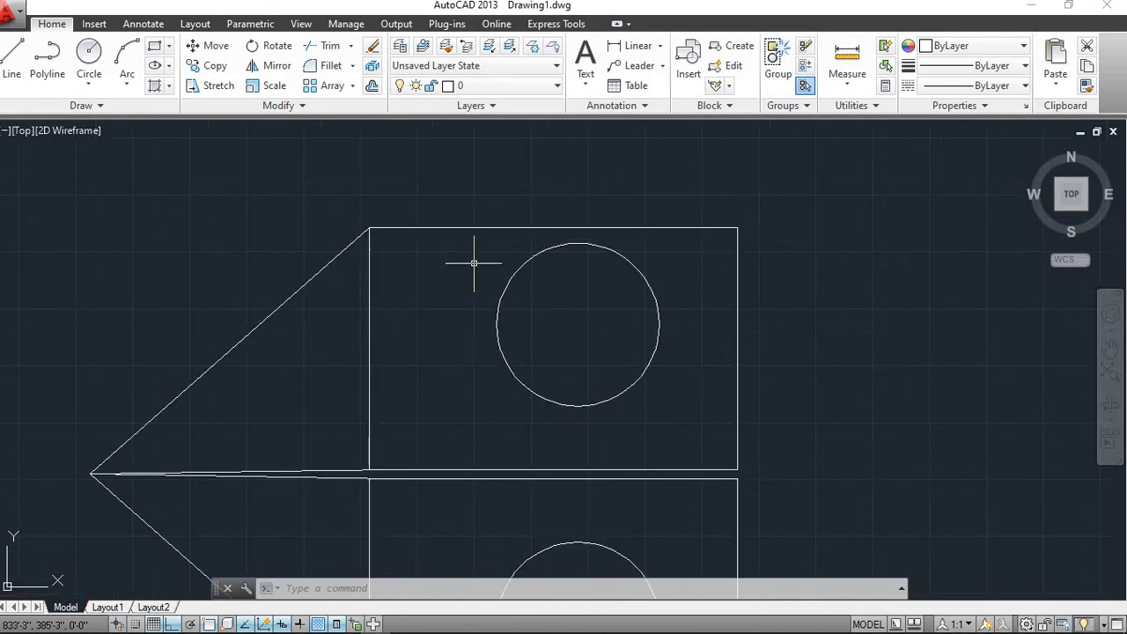
{"action": "scroll", "coordinate": [474, 262], "scroll_direction": "down", "scroll_amount": 2}
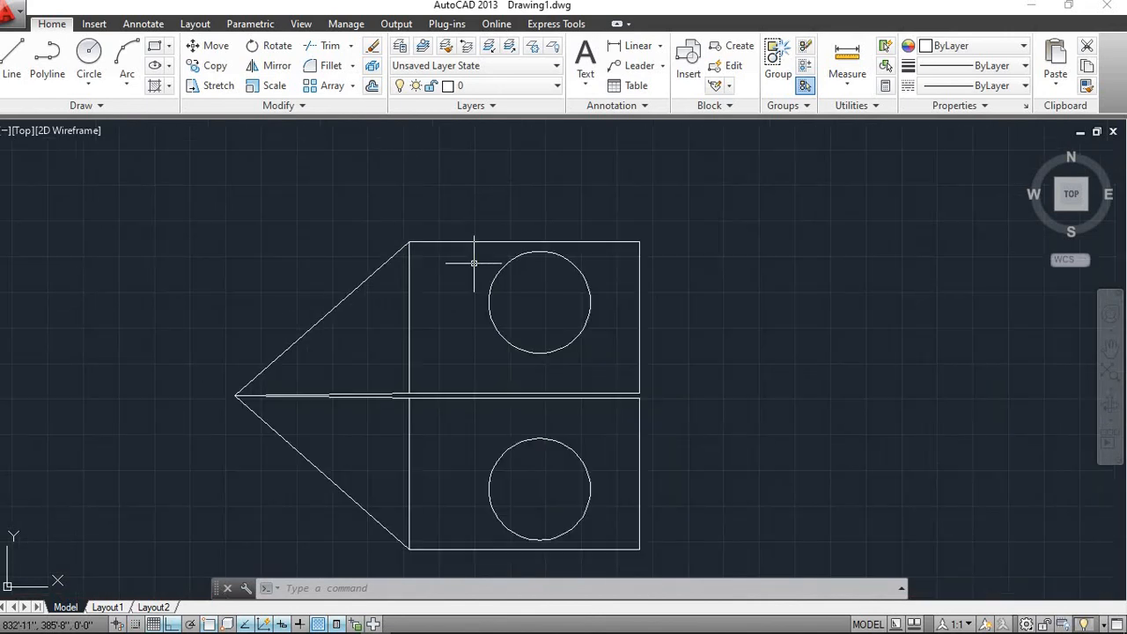